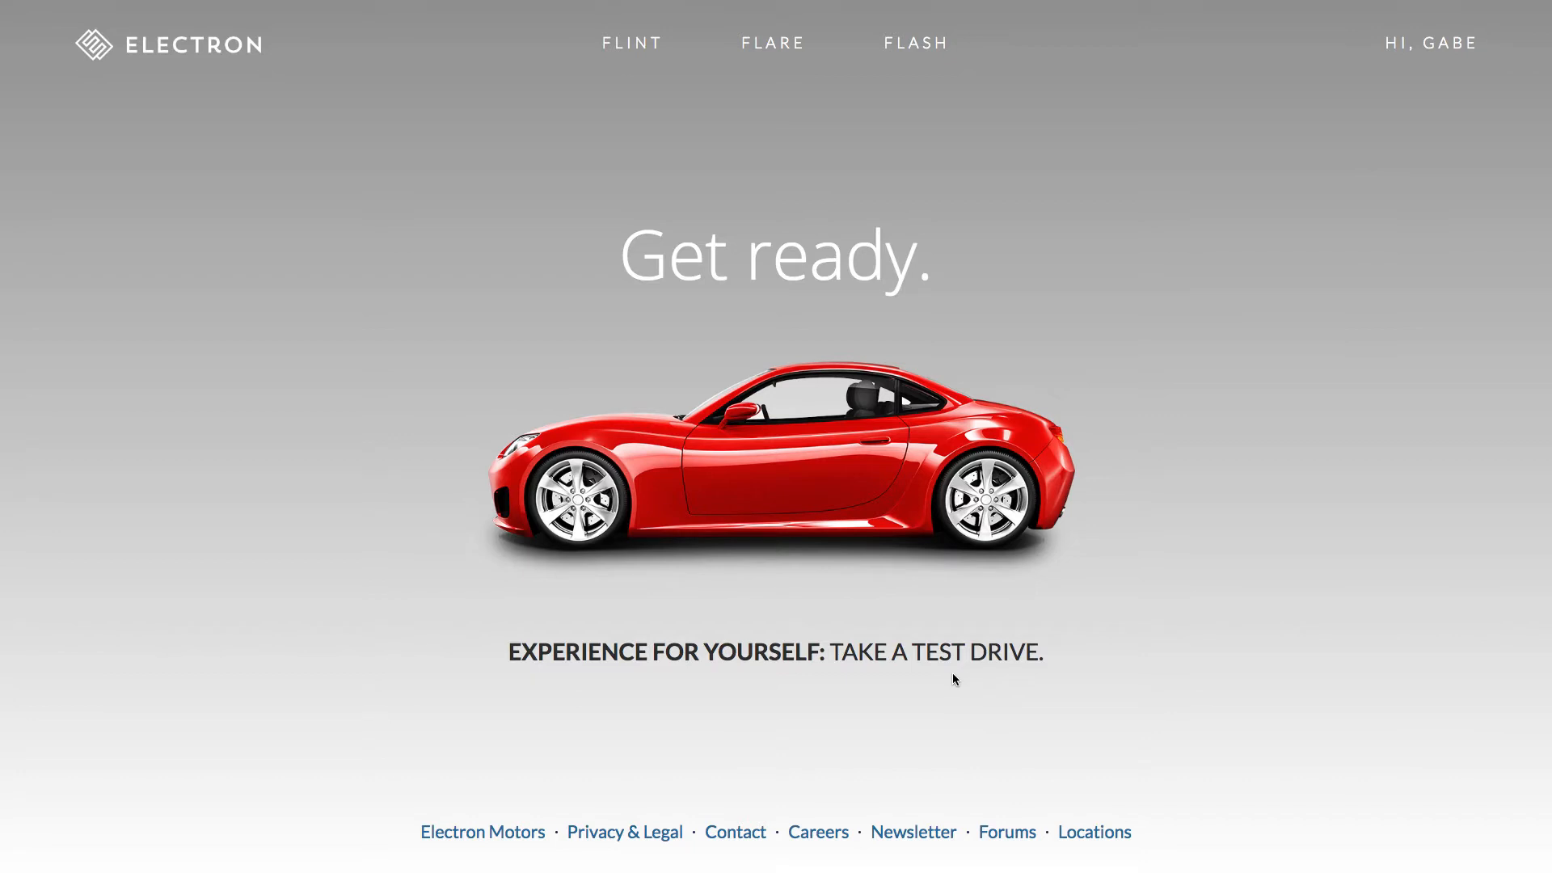
# - Switch to the custom object wizard and upload Vehicle.csv from the electron folder as the data source
pyautogui.hotkey('ctrl', 'Right')
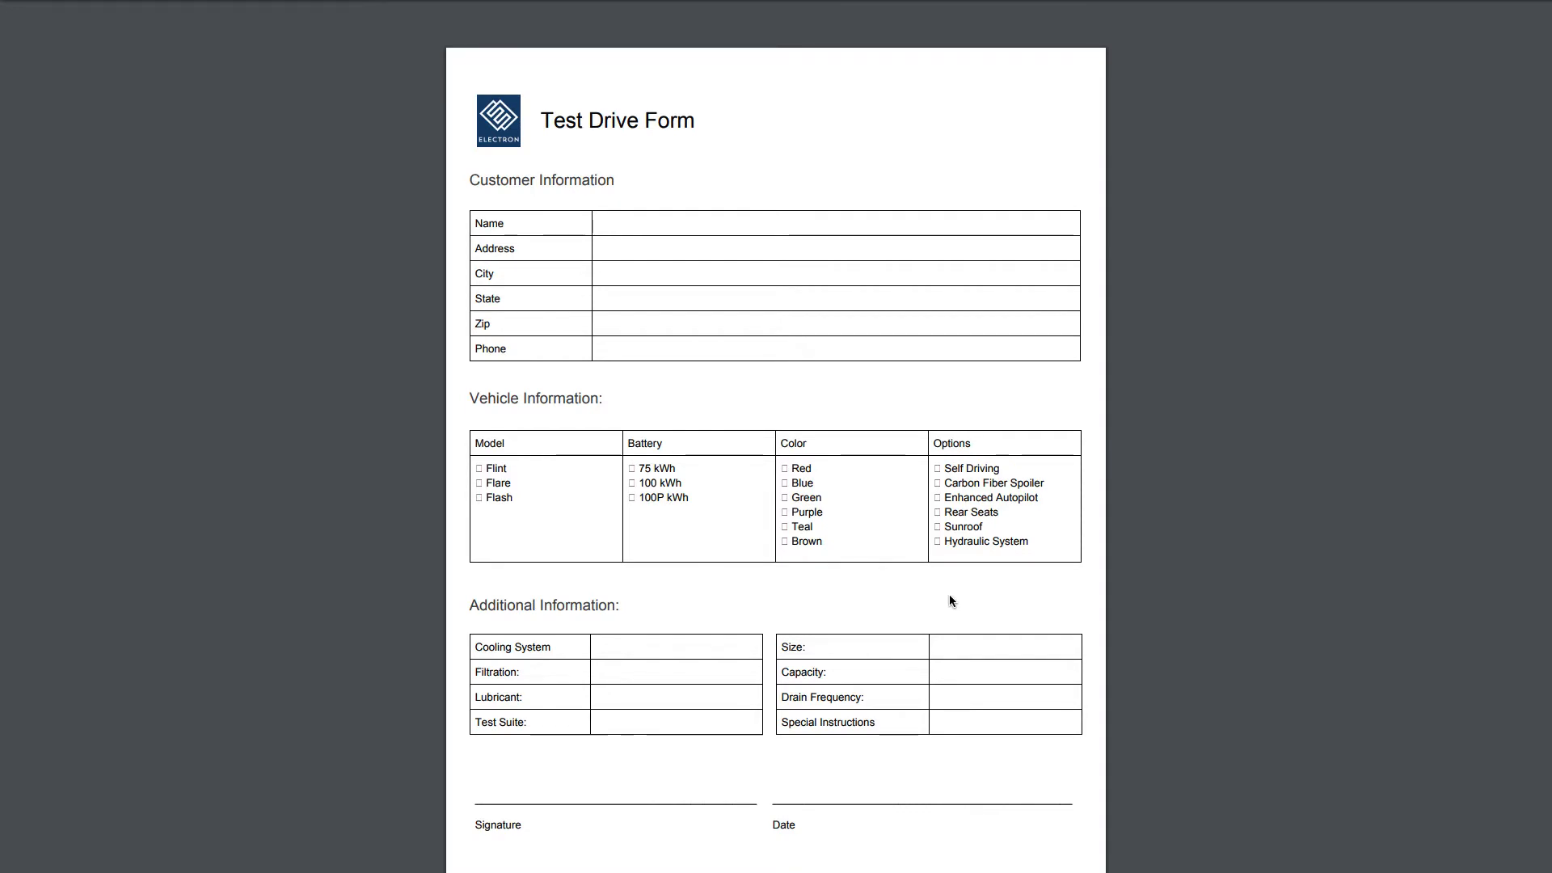
pyautogui.hotkey('ctrl', 'Right')
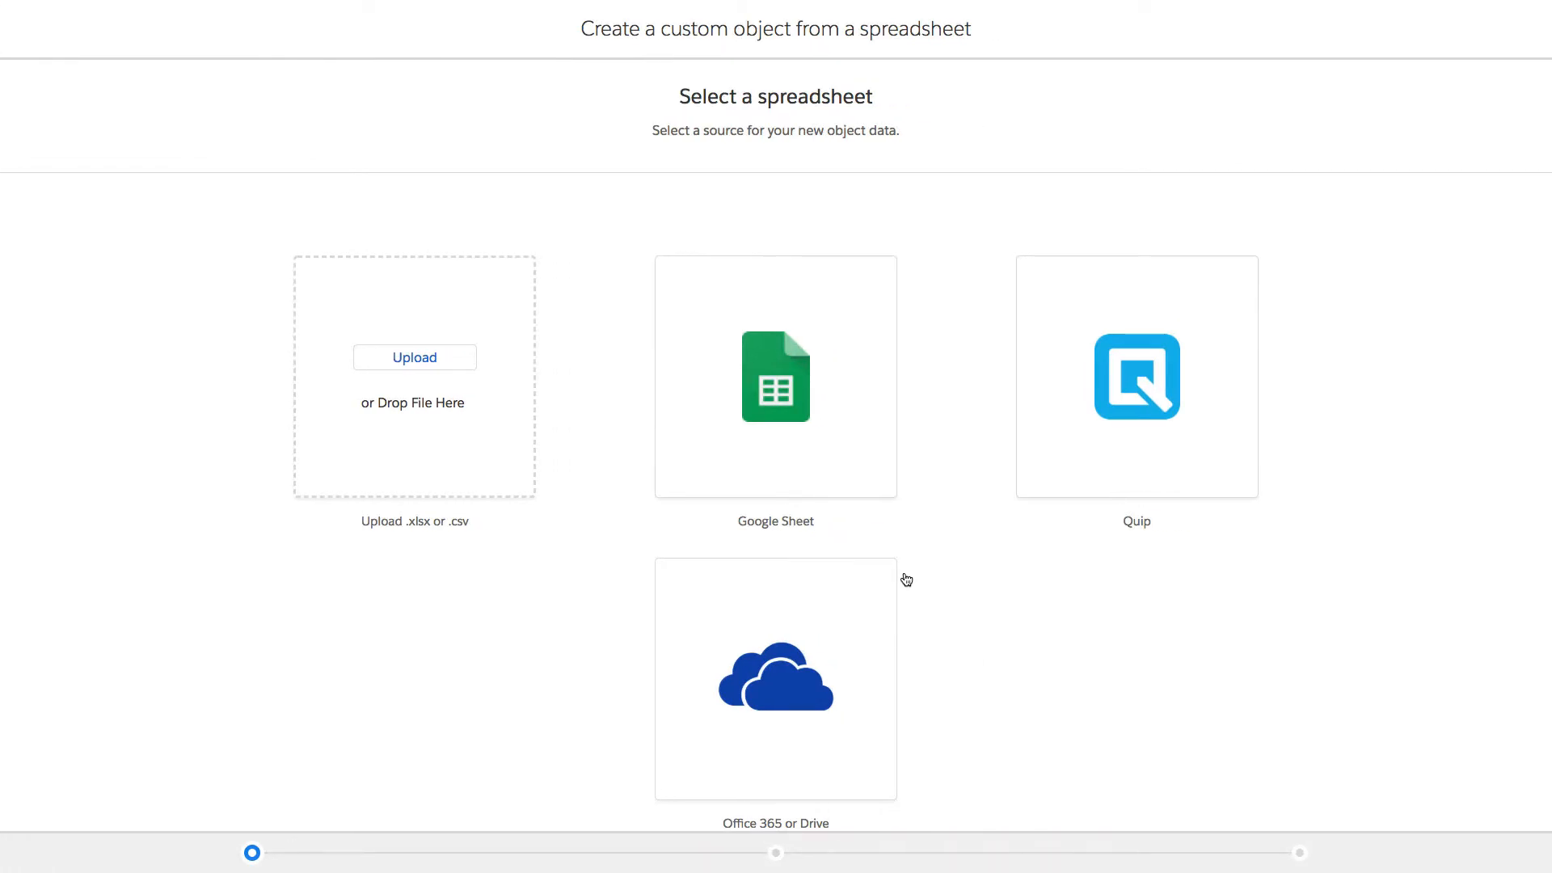
pyautogui.click(436, 358)
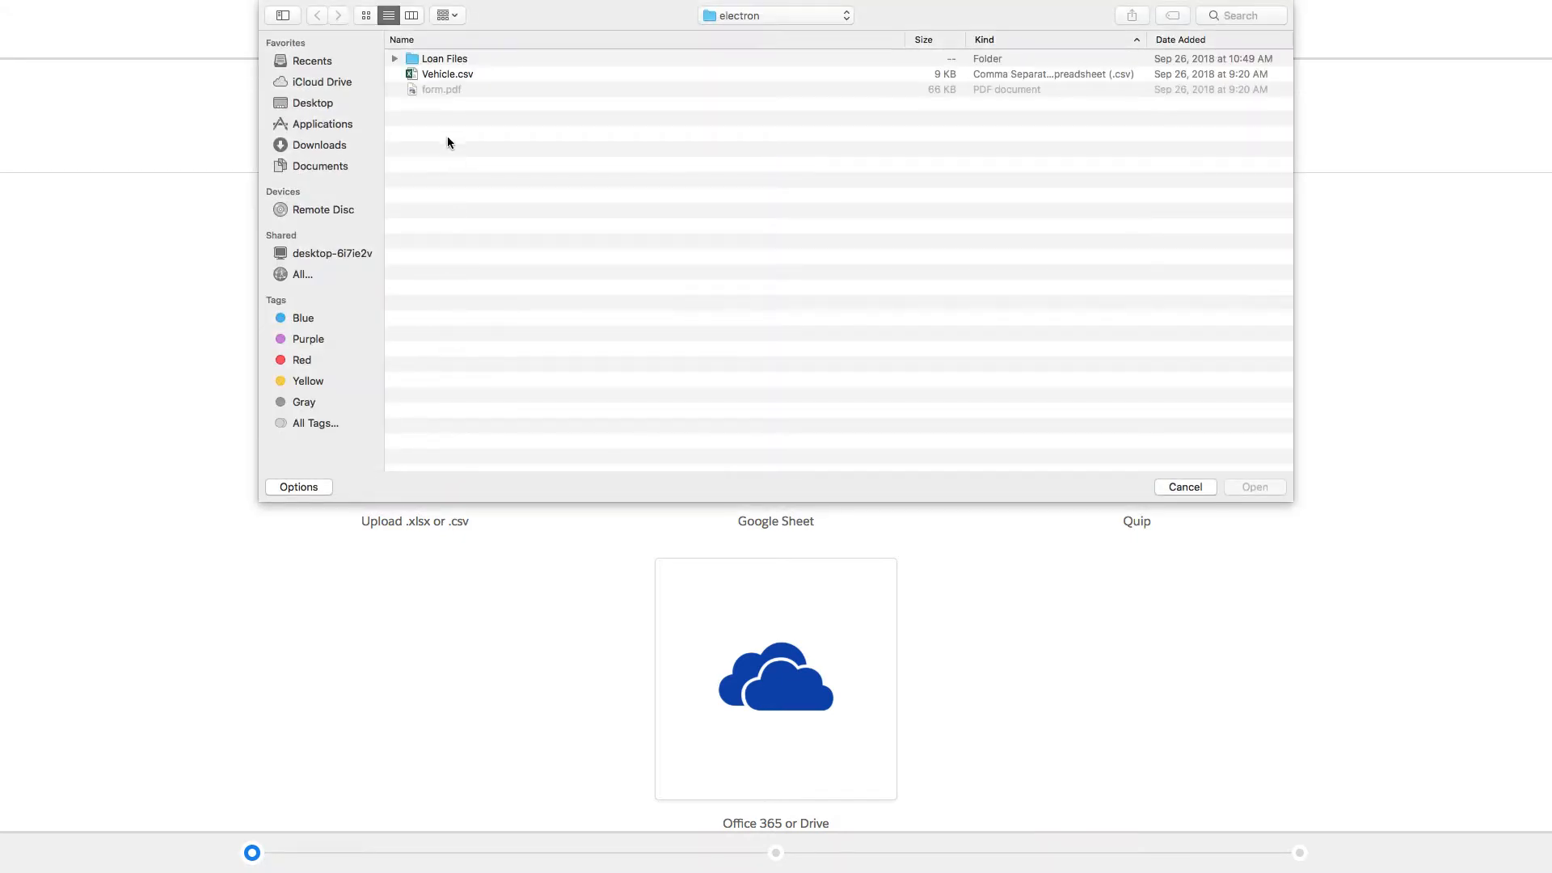
pyautogui.click(434, 75)
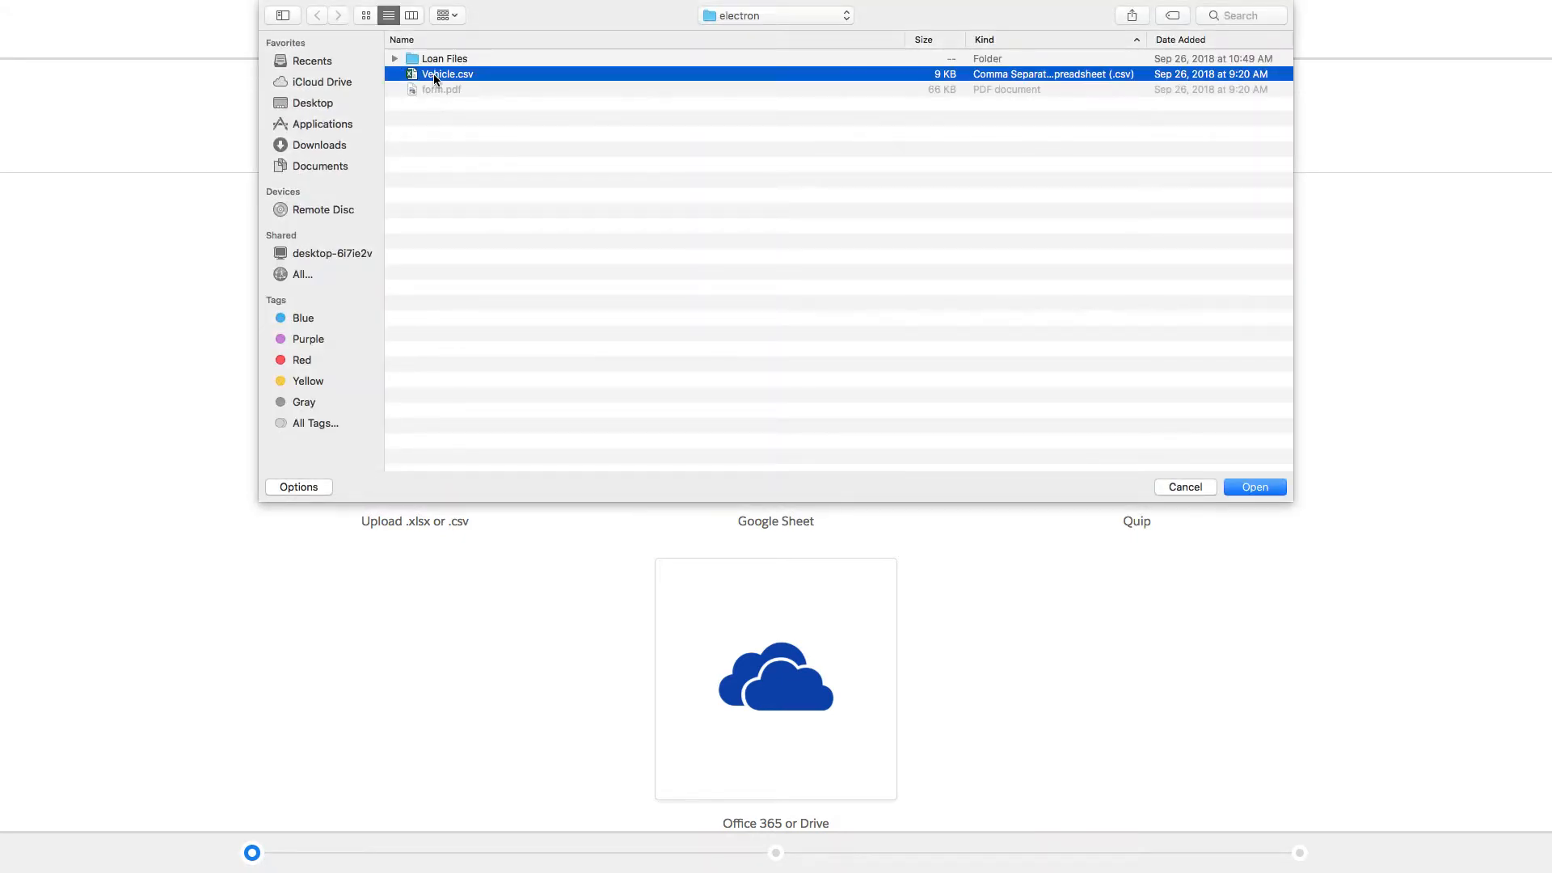
pyautogui.click(1250, 485)
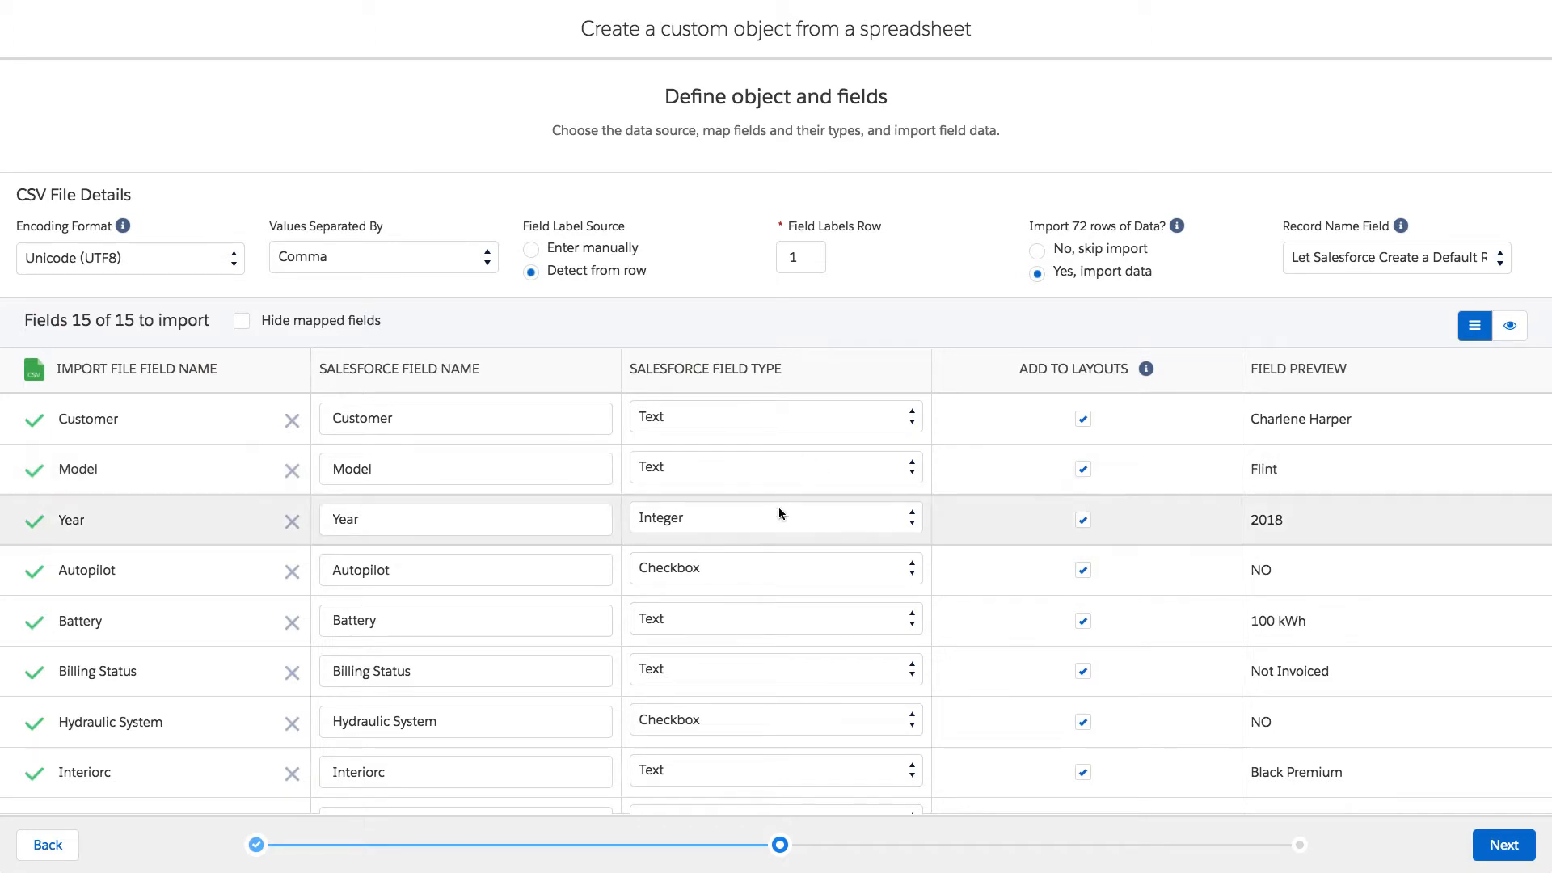
# - Set the Billing Status field type to Picklist, preview the import data and proceed to the object properties
pyautogui.click(749, 679)
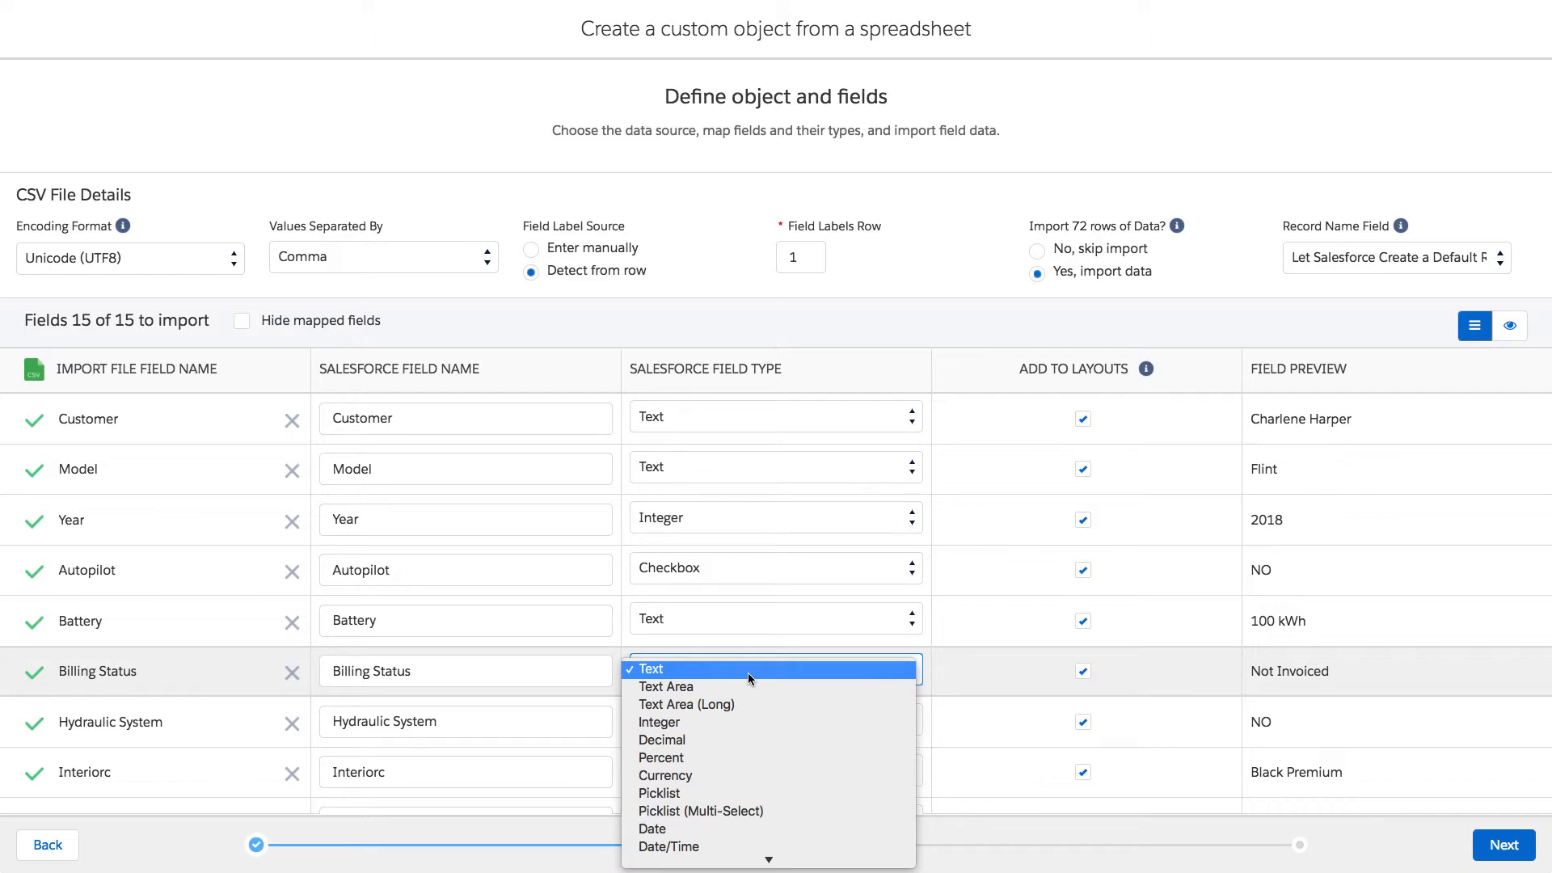
pyautogui.click(712, 793)
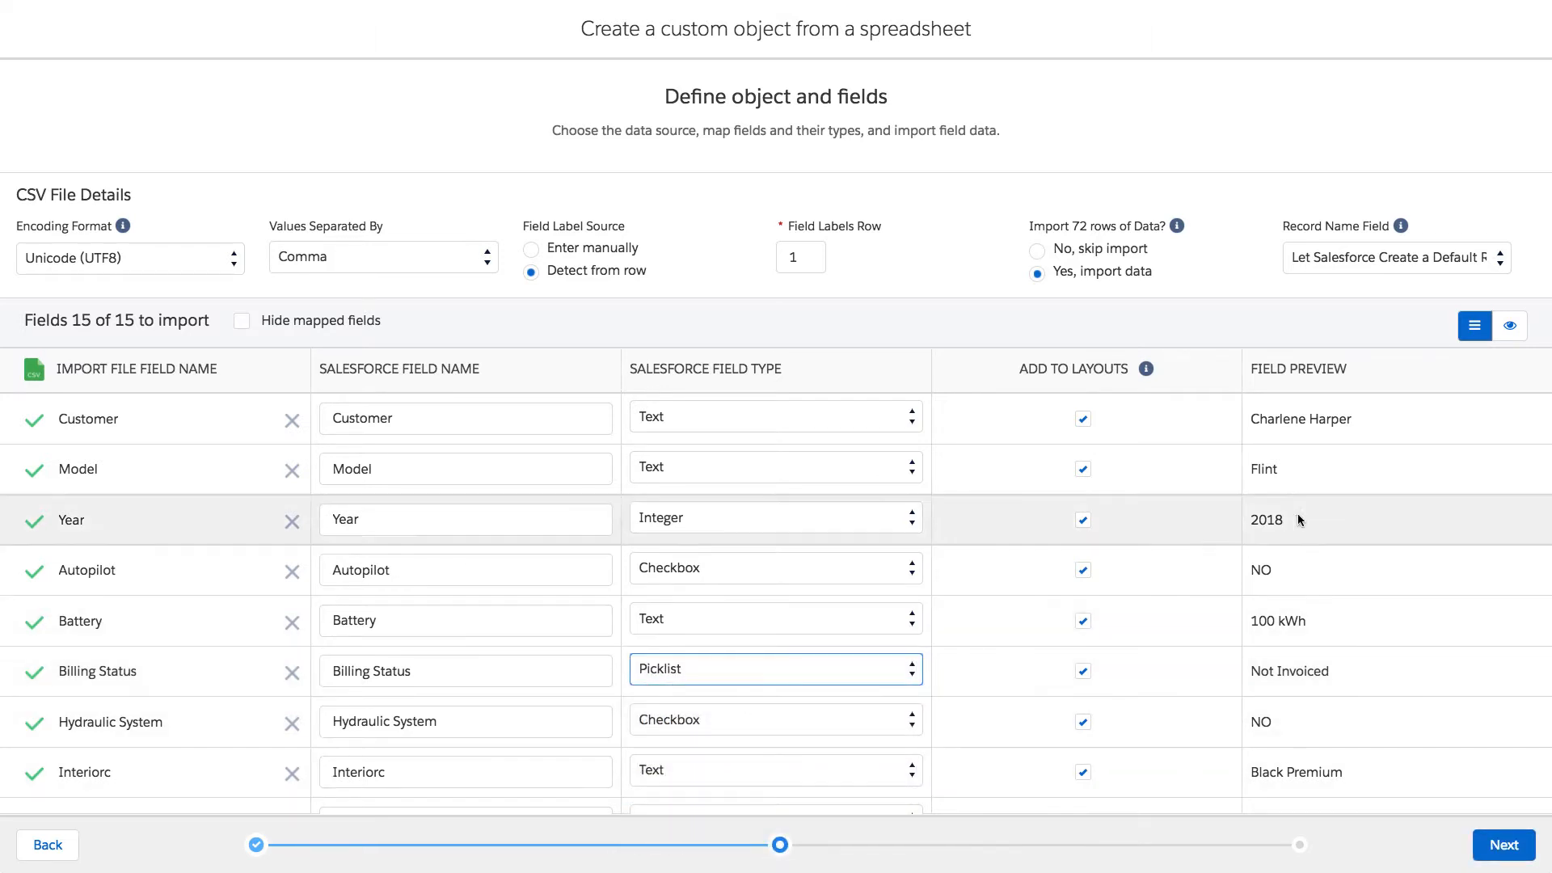
pyautogui.click(1513, 336)
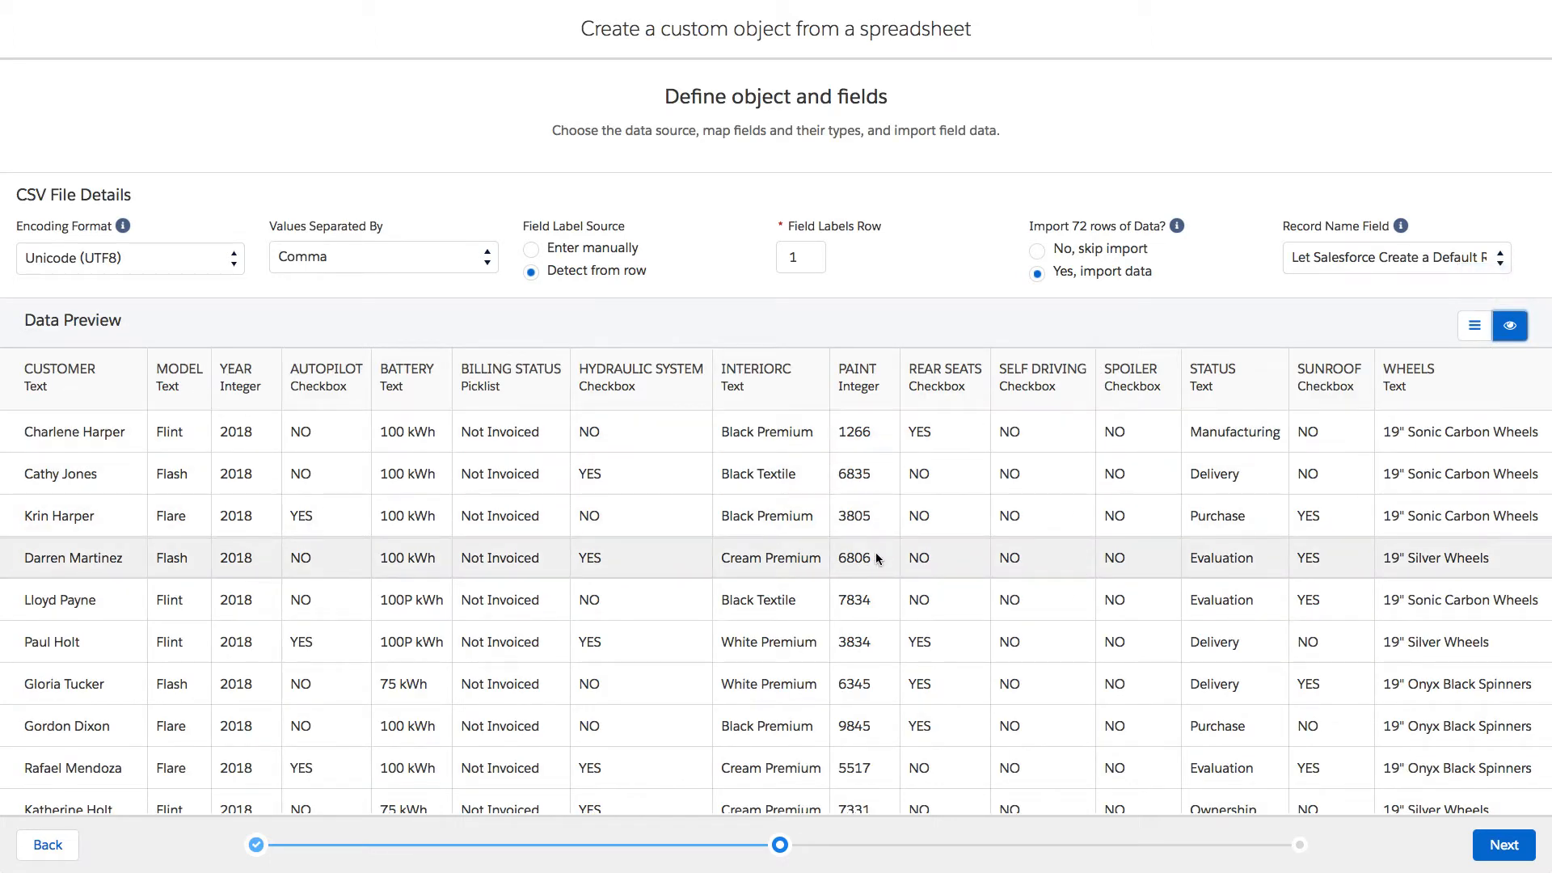
pyautogui.click(1494, 847)
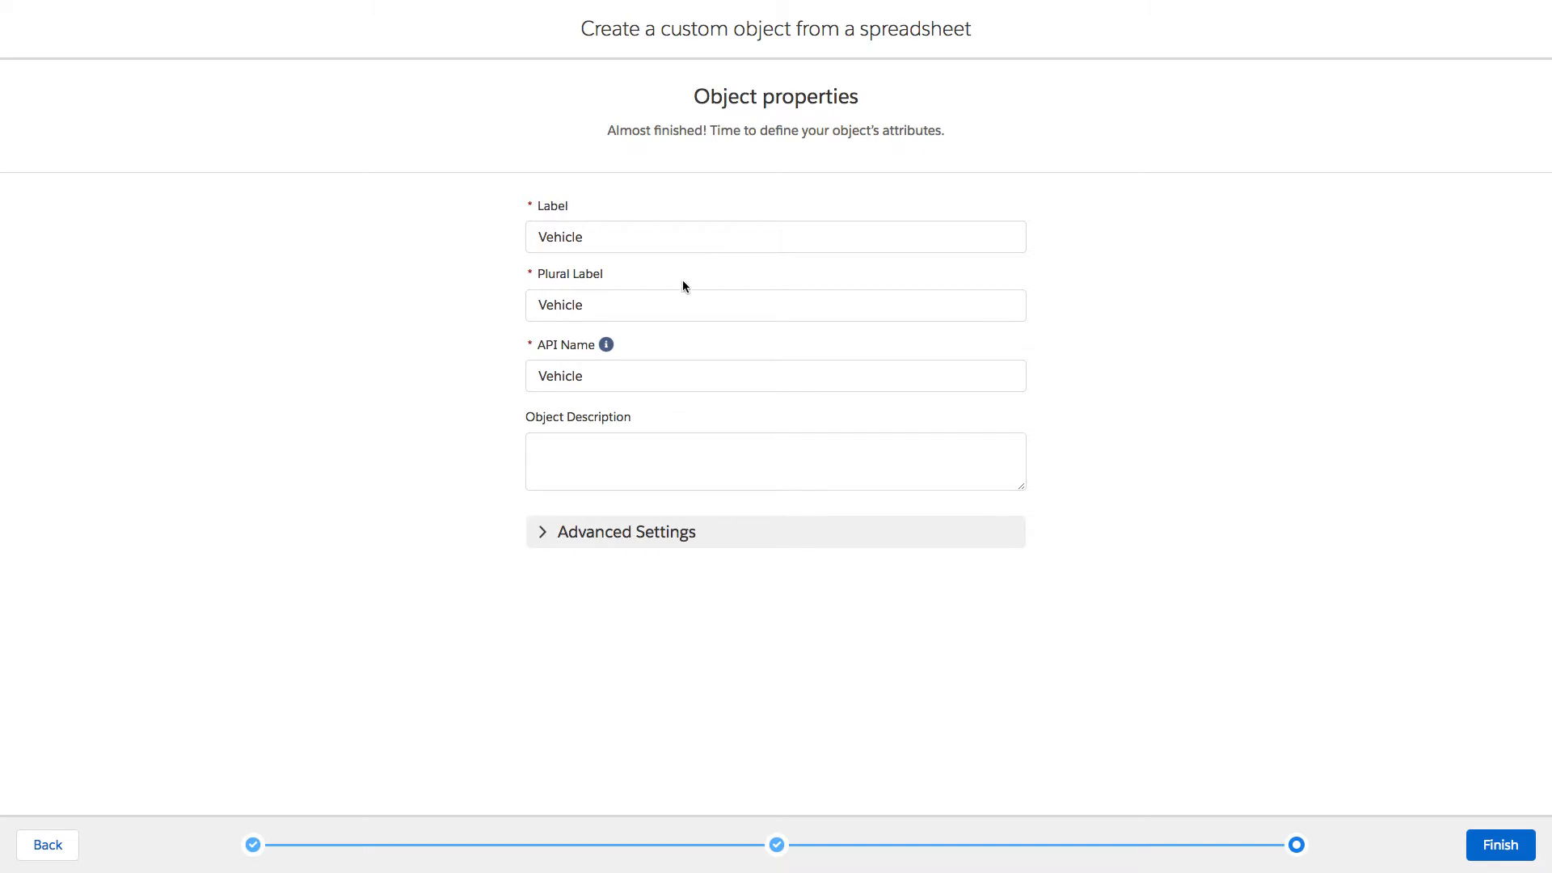
# - Set the object's plural label to Vehicles, review the advanced settings and finish creating the object
pyautogui.click(674, 301)
pyautogui.write('s')
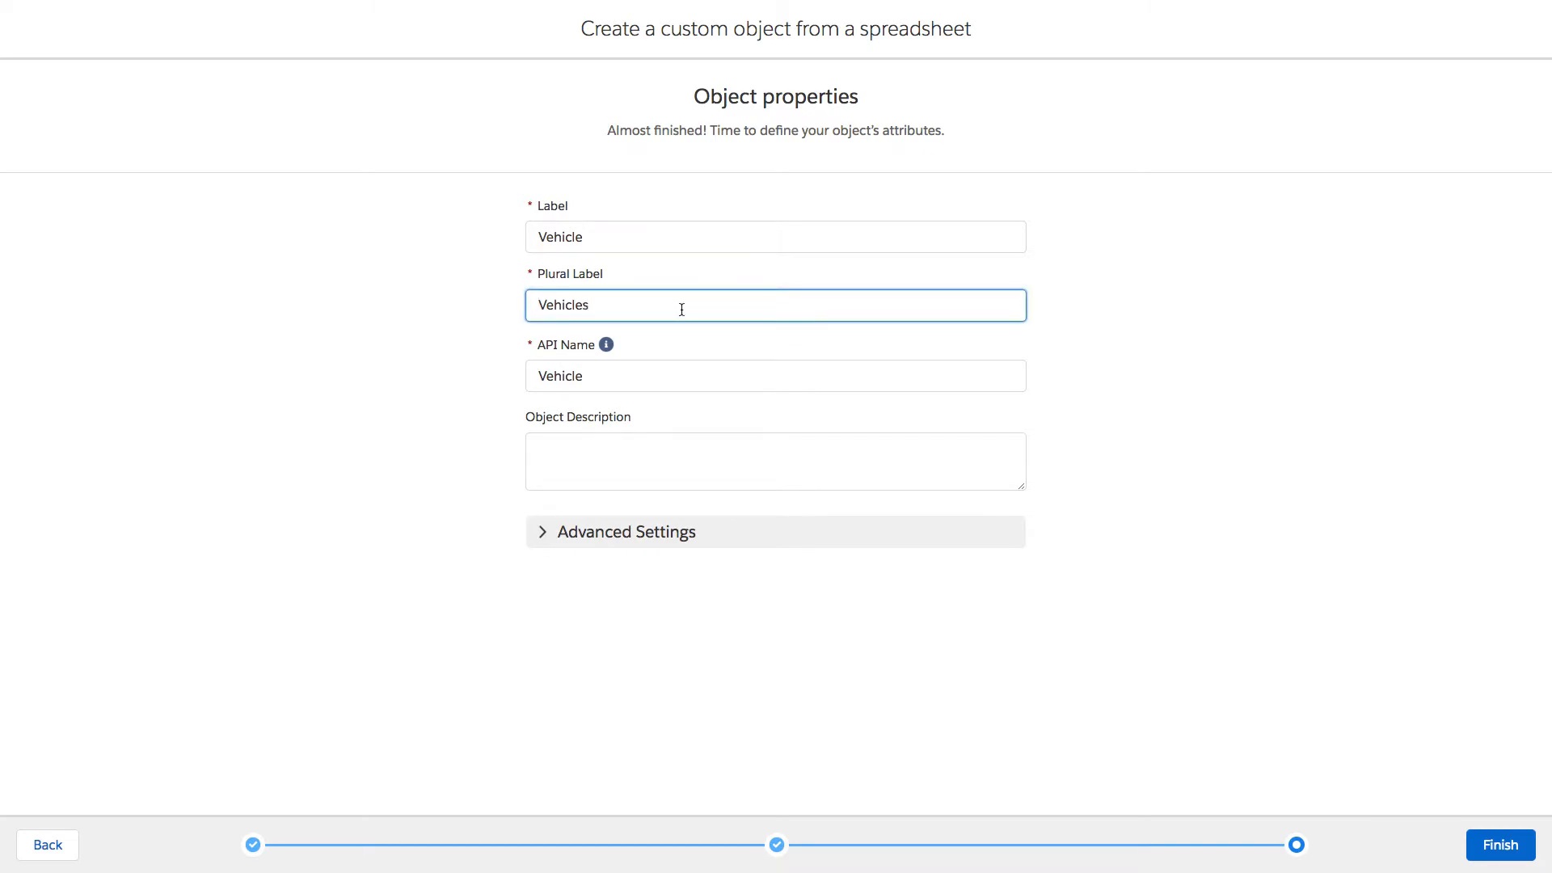
pyautogui.click(600, 533)
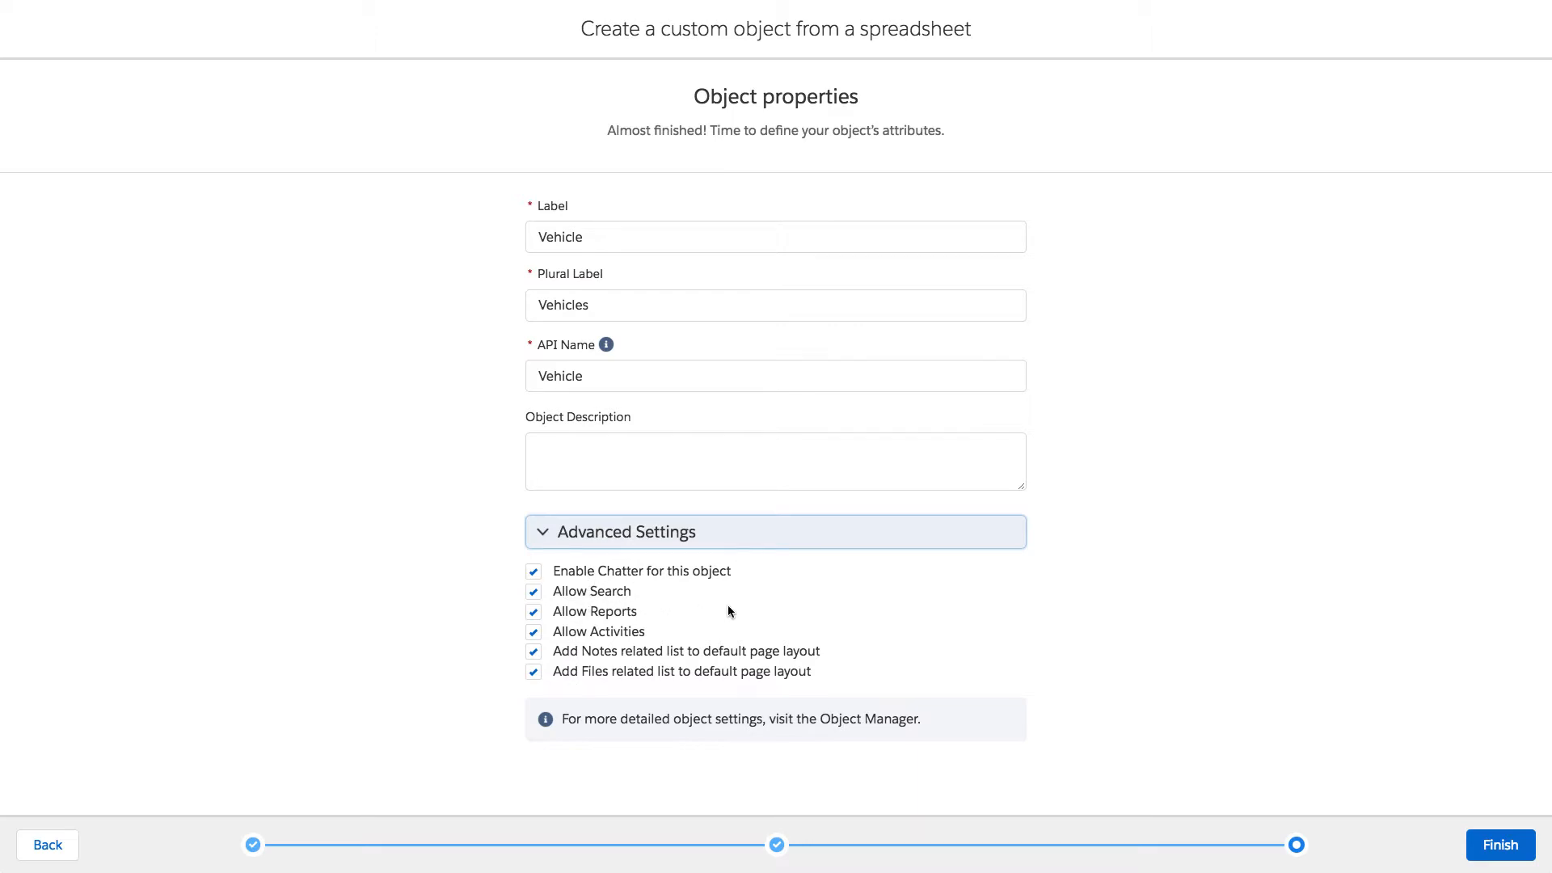
pyautogui.click(1501, 843)
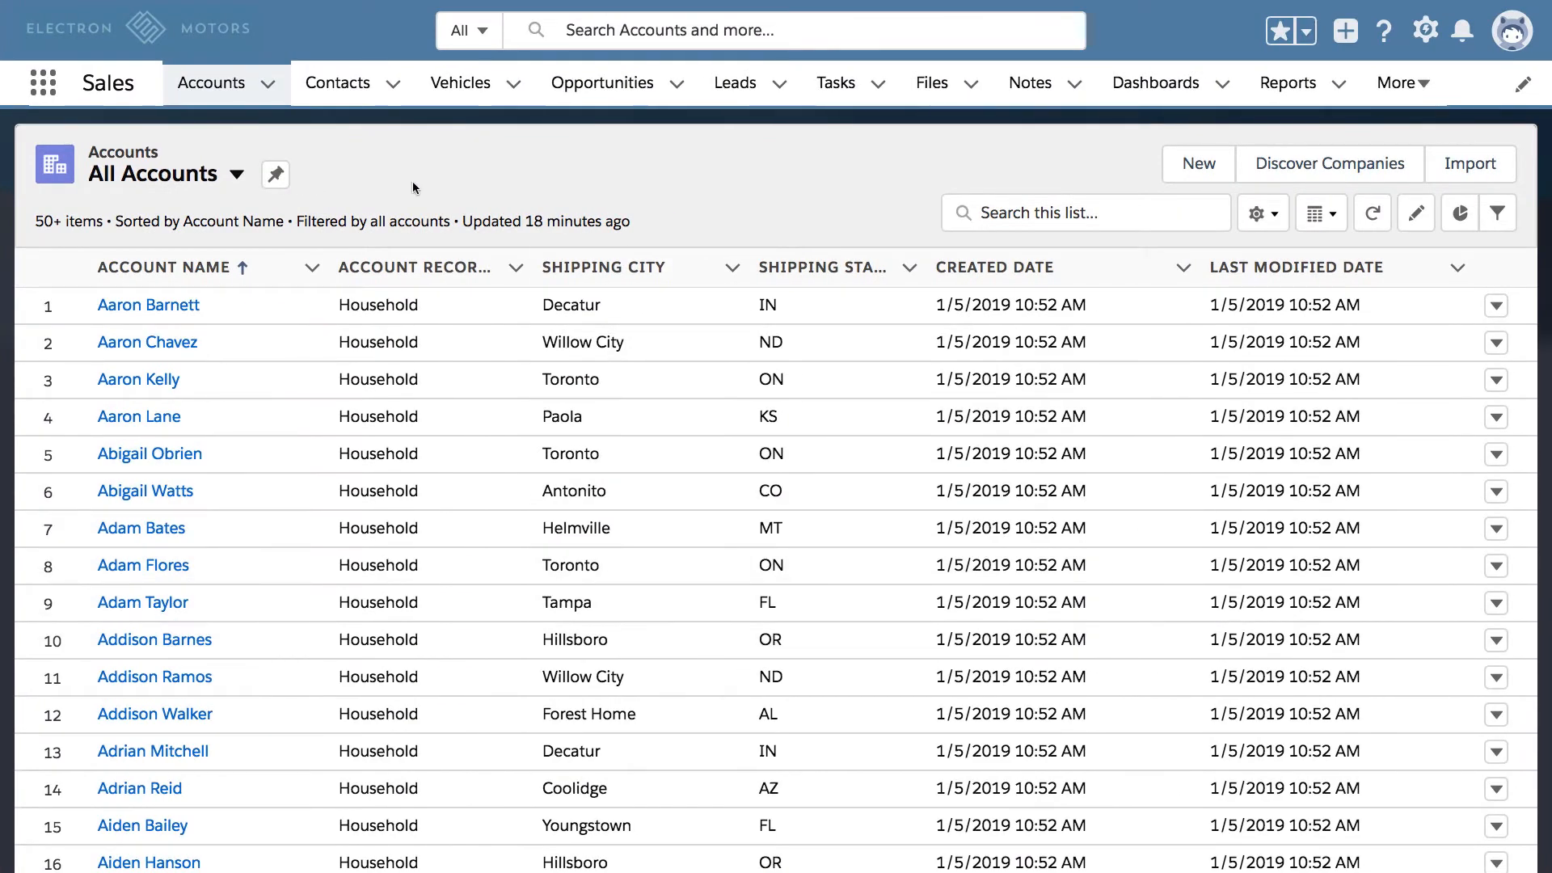
# - In the Vehicles app, show the All Vehicles list with its chart and open the first vehicle record
pyautogui.click(39, 86)
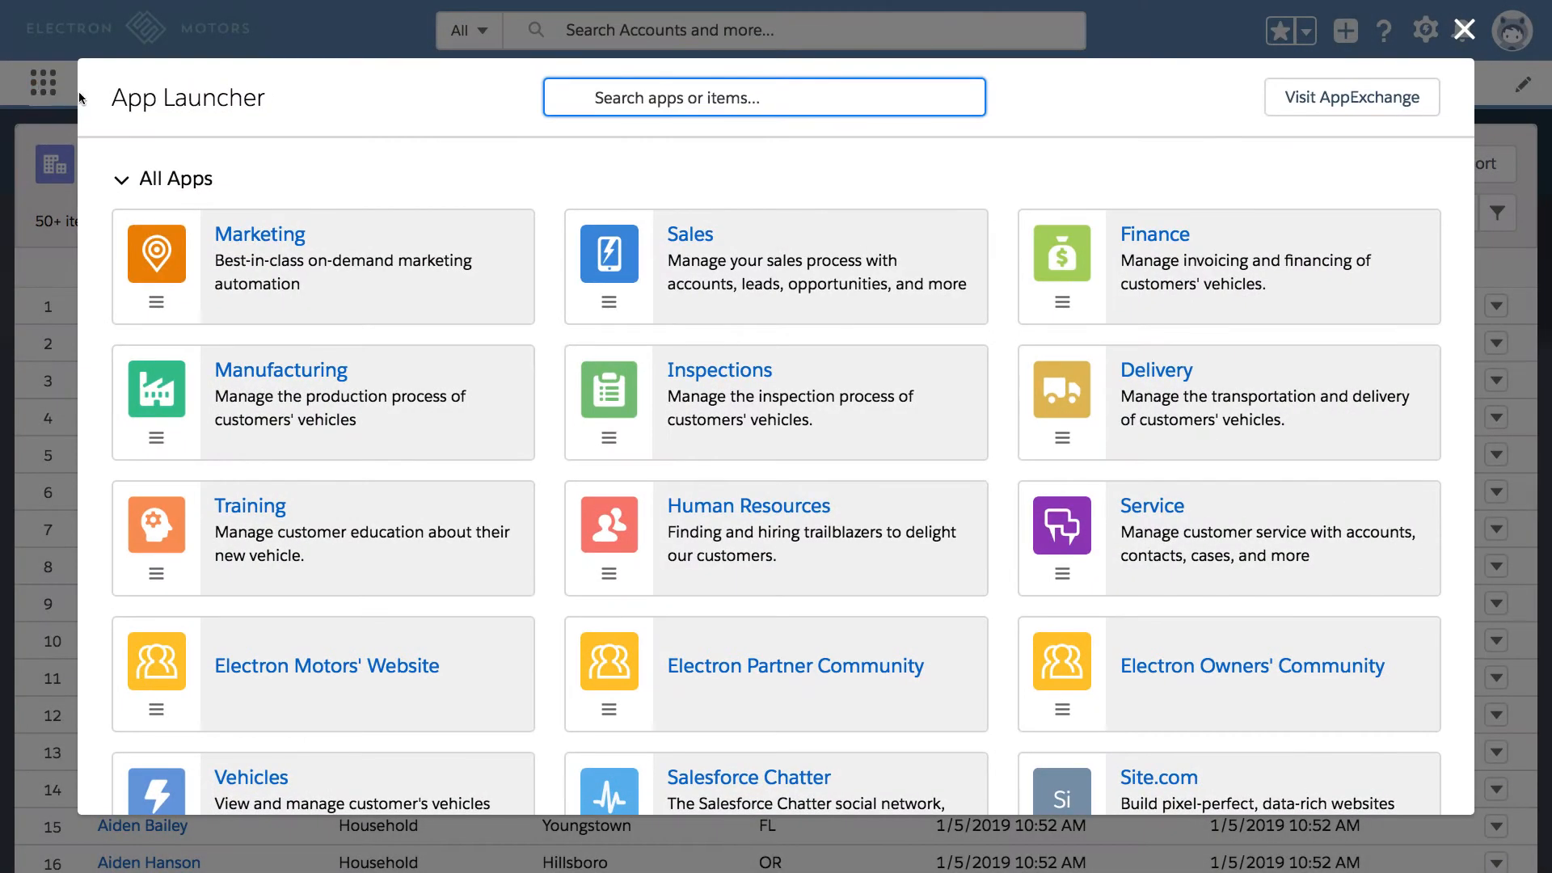
pyautogui.click(260, 775)
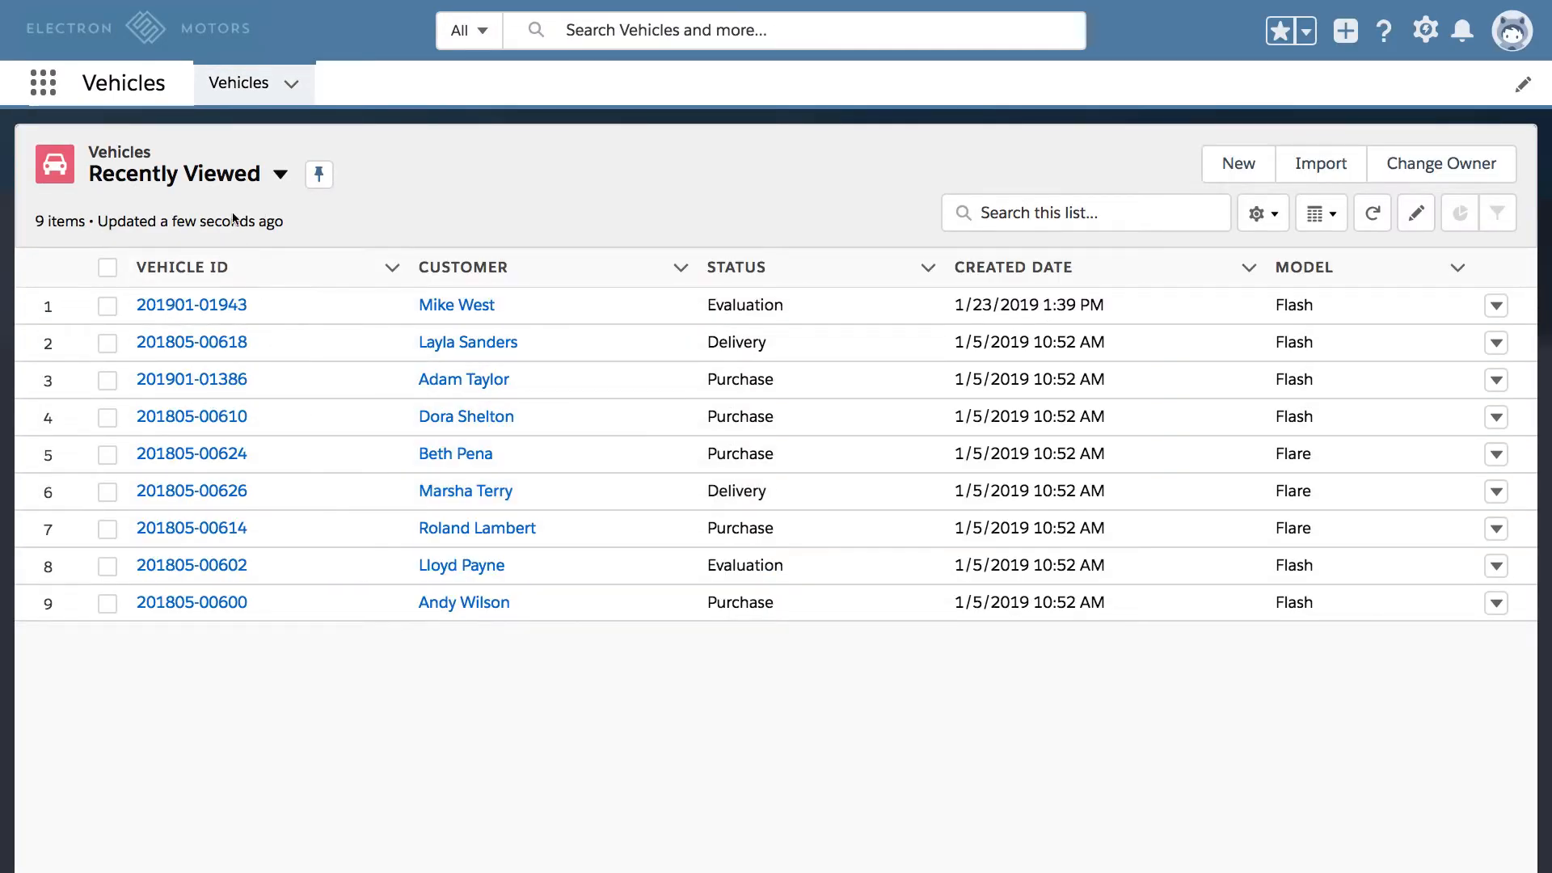
pyautogui.click(231, 179)
pyautogui.click(173, 250)
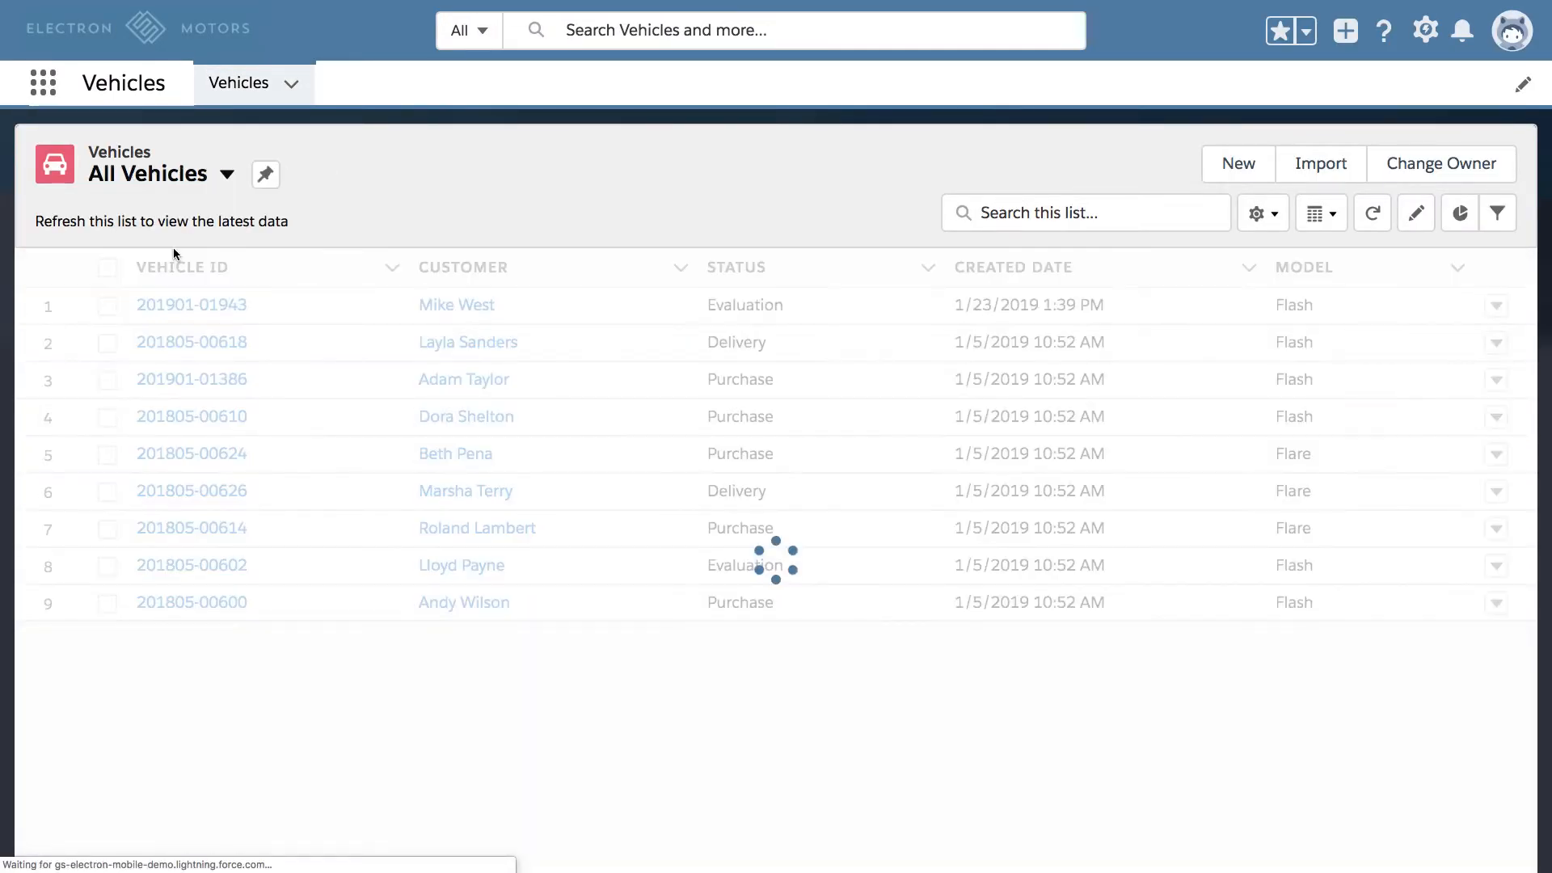
pyautogui.click(1459, 214)
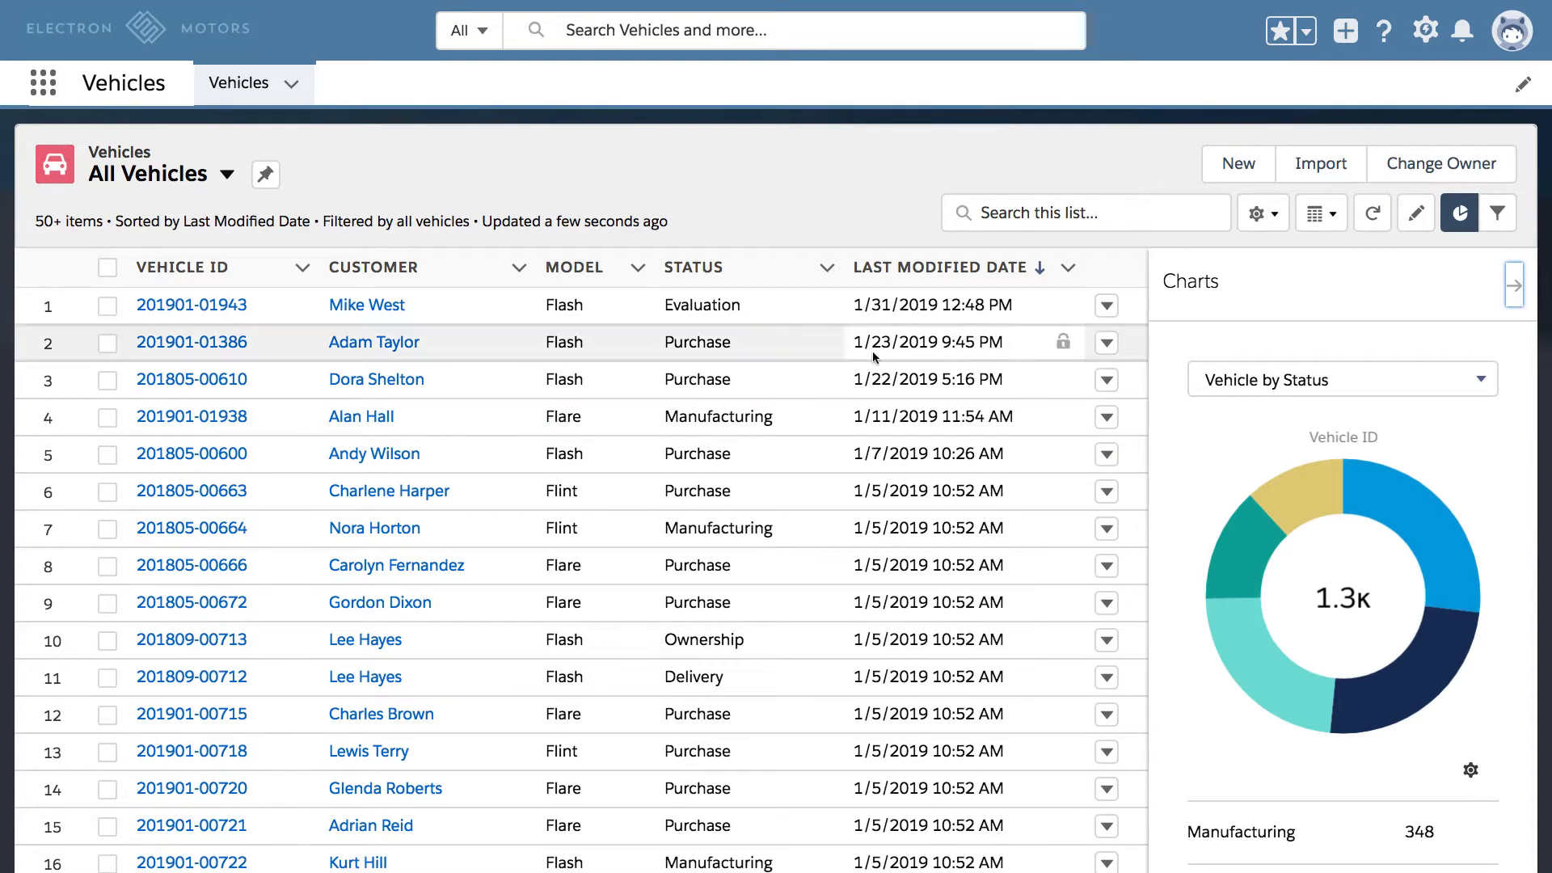
pyautogui.click(206, 304)
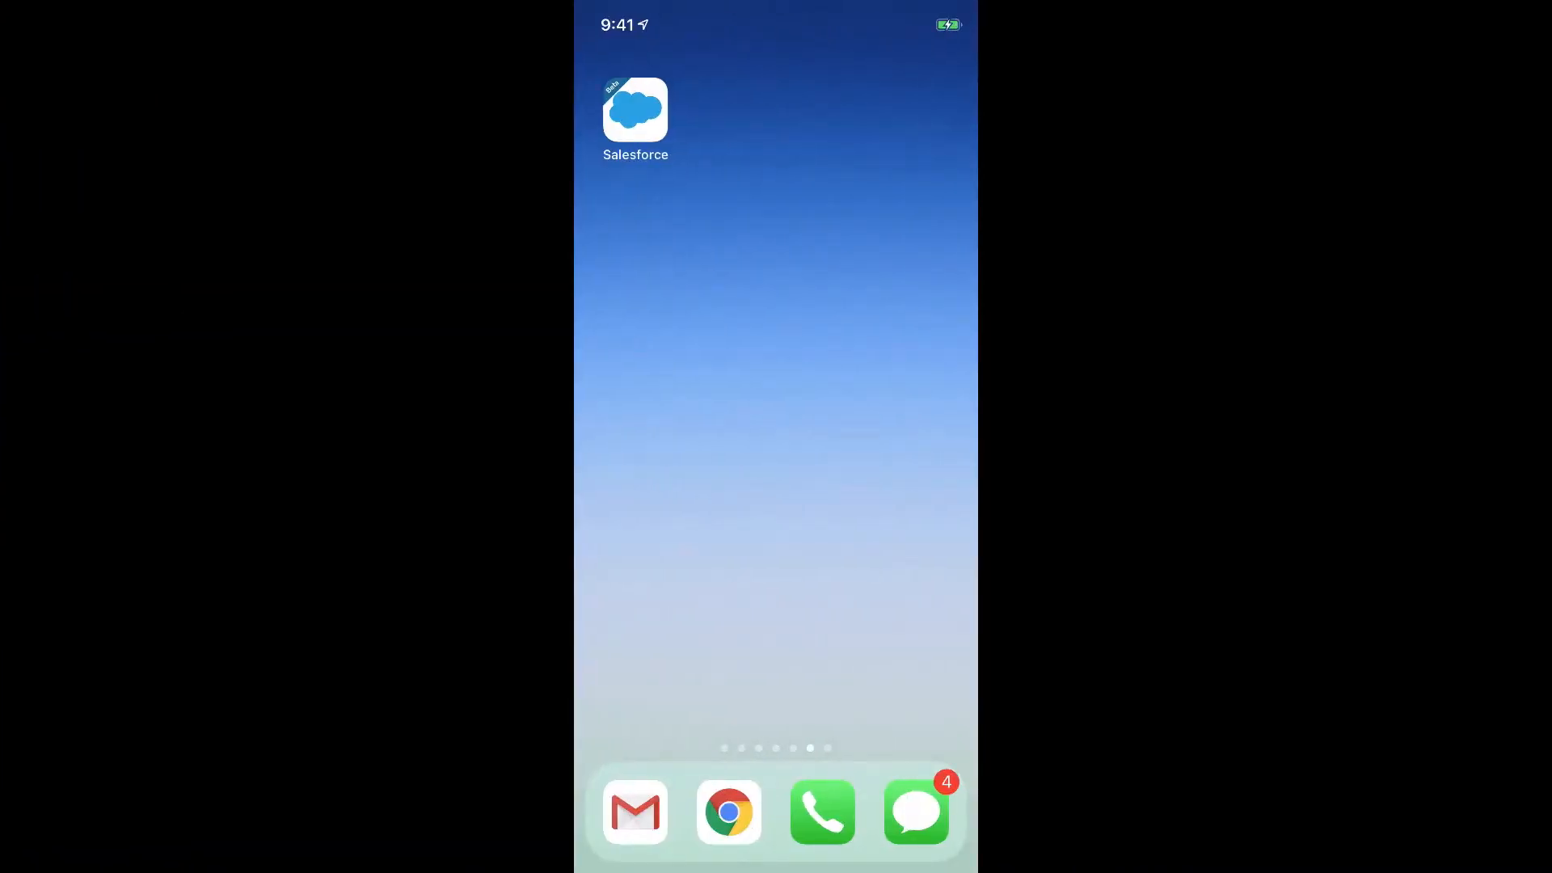
# - Switch to the Salesforce mobile app and open the first recent vehicle record
pyautogui.click(635, 109)
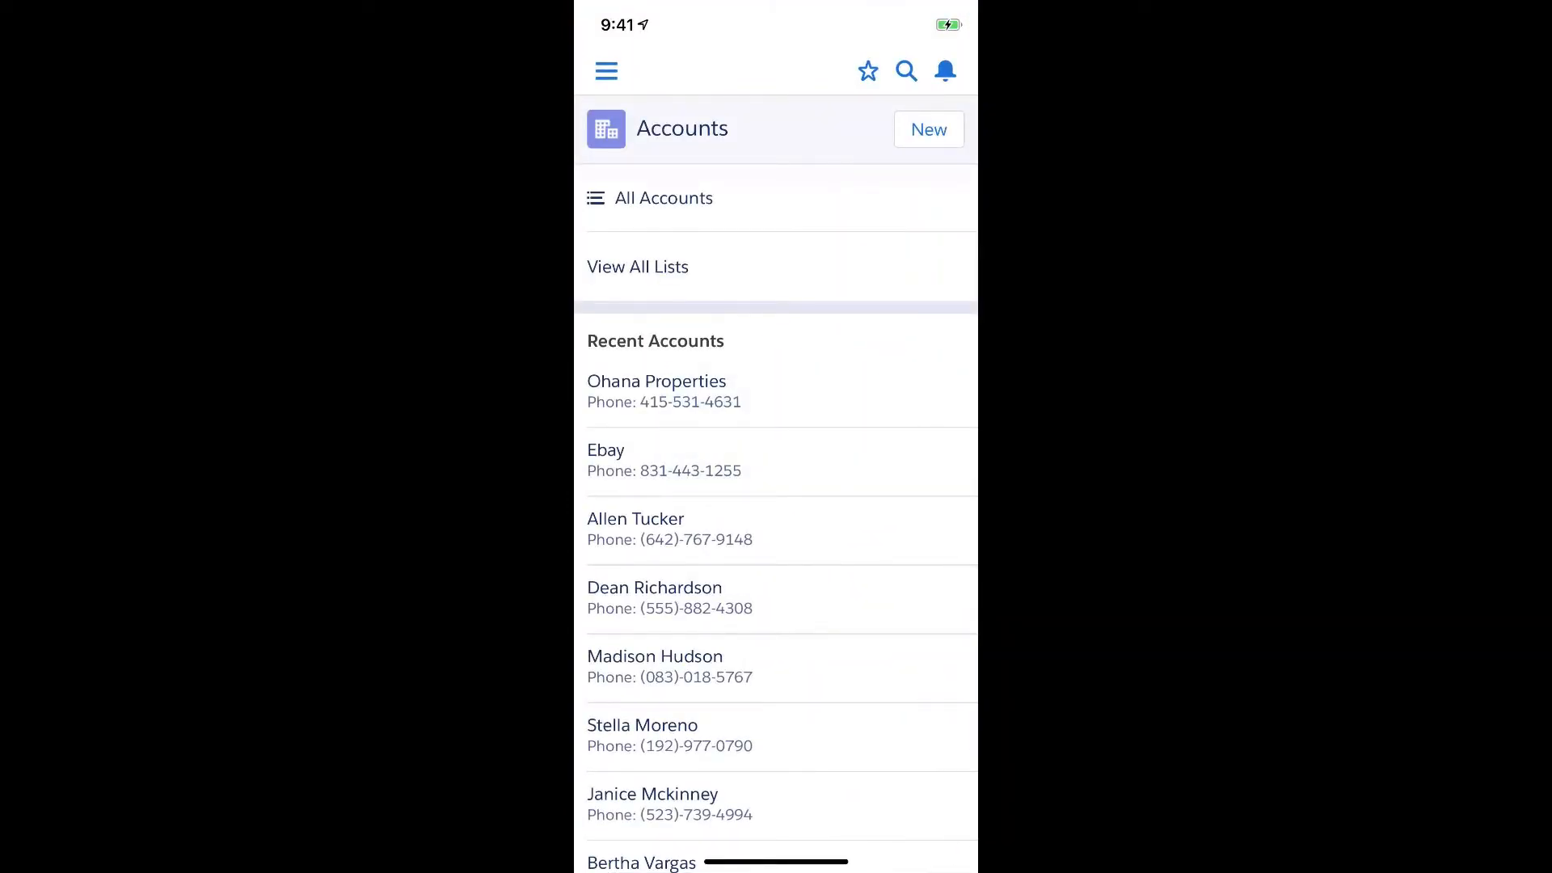
pyautogui.click(606, 70)
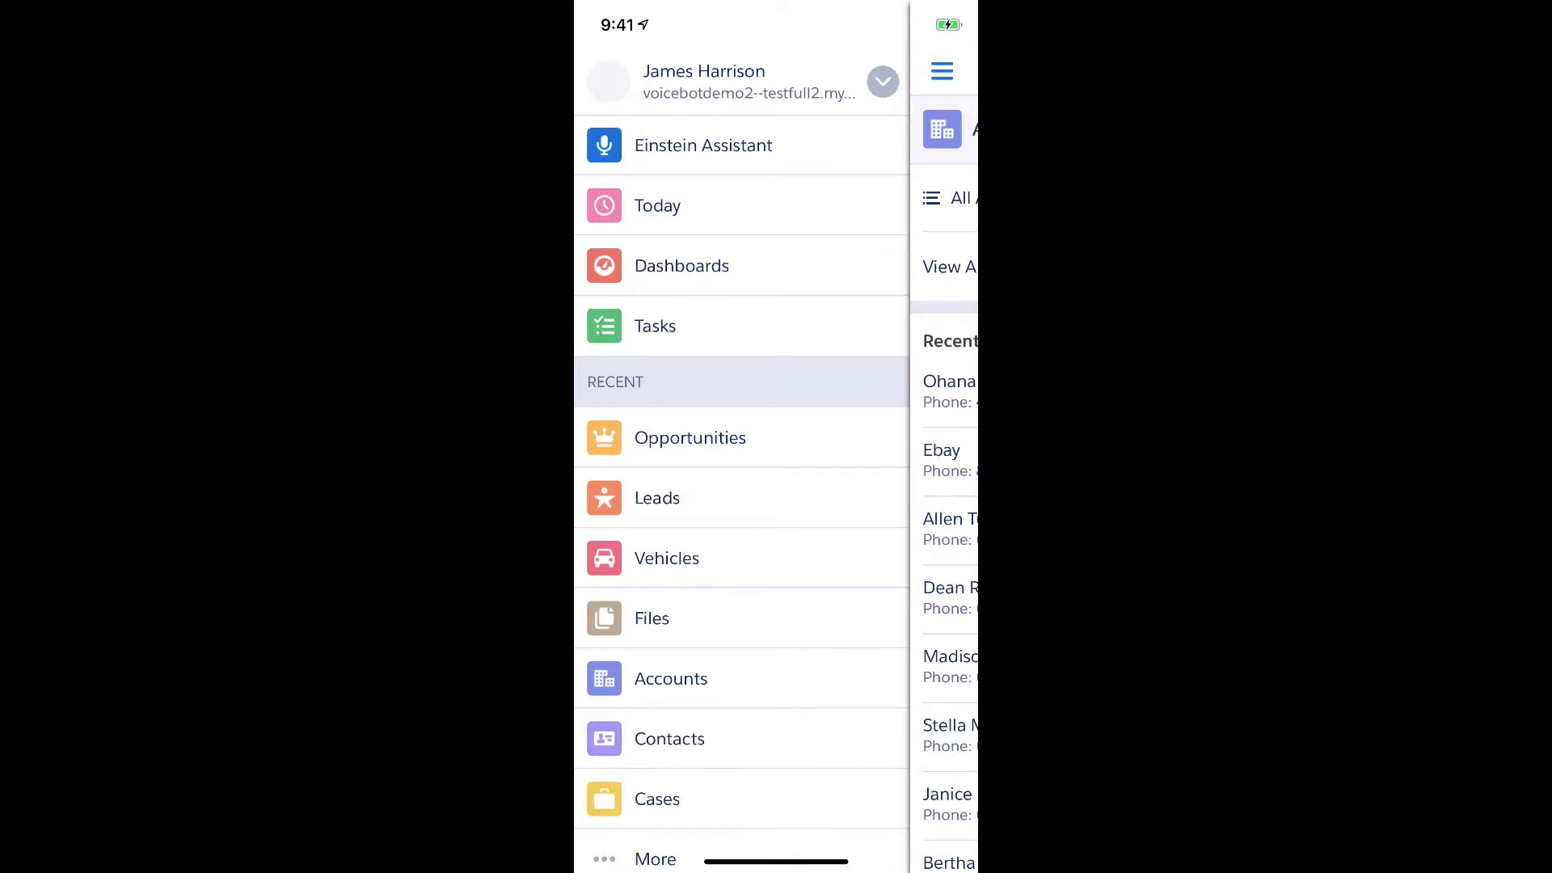
pyautogui.click(667, 558)
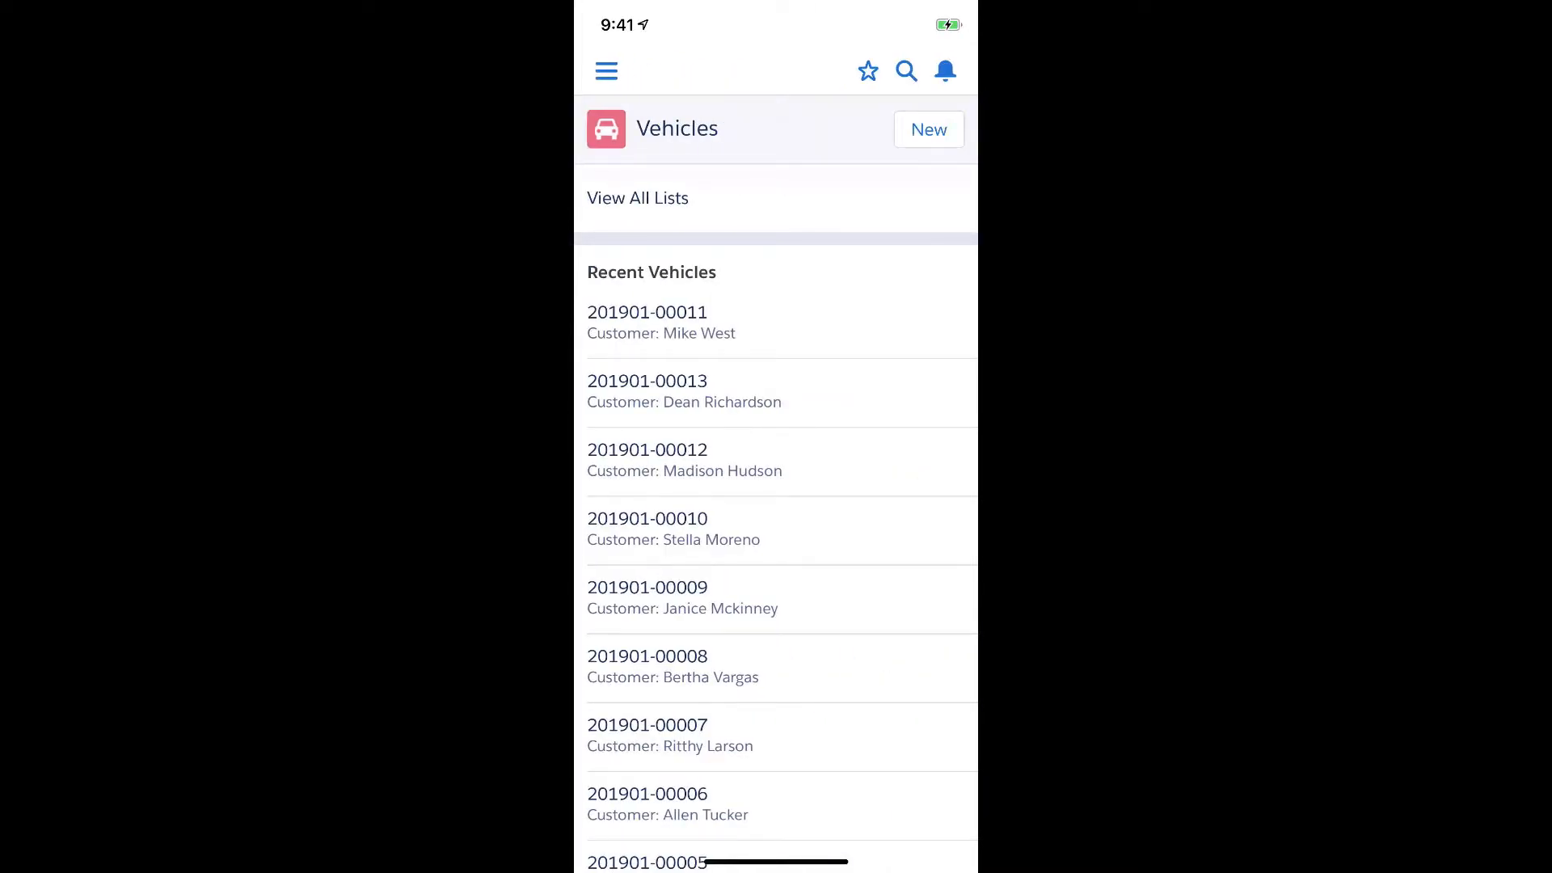
pyautogui.click(660, 322)
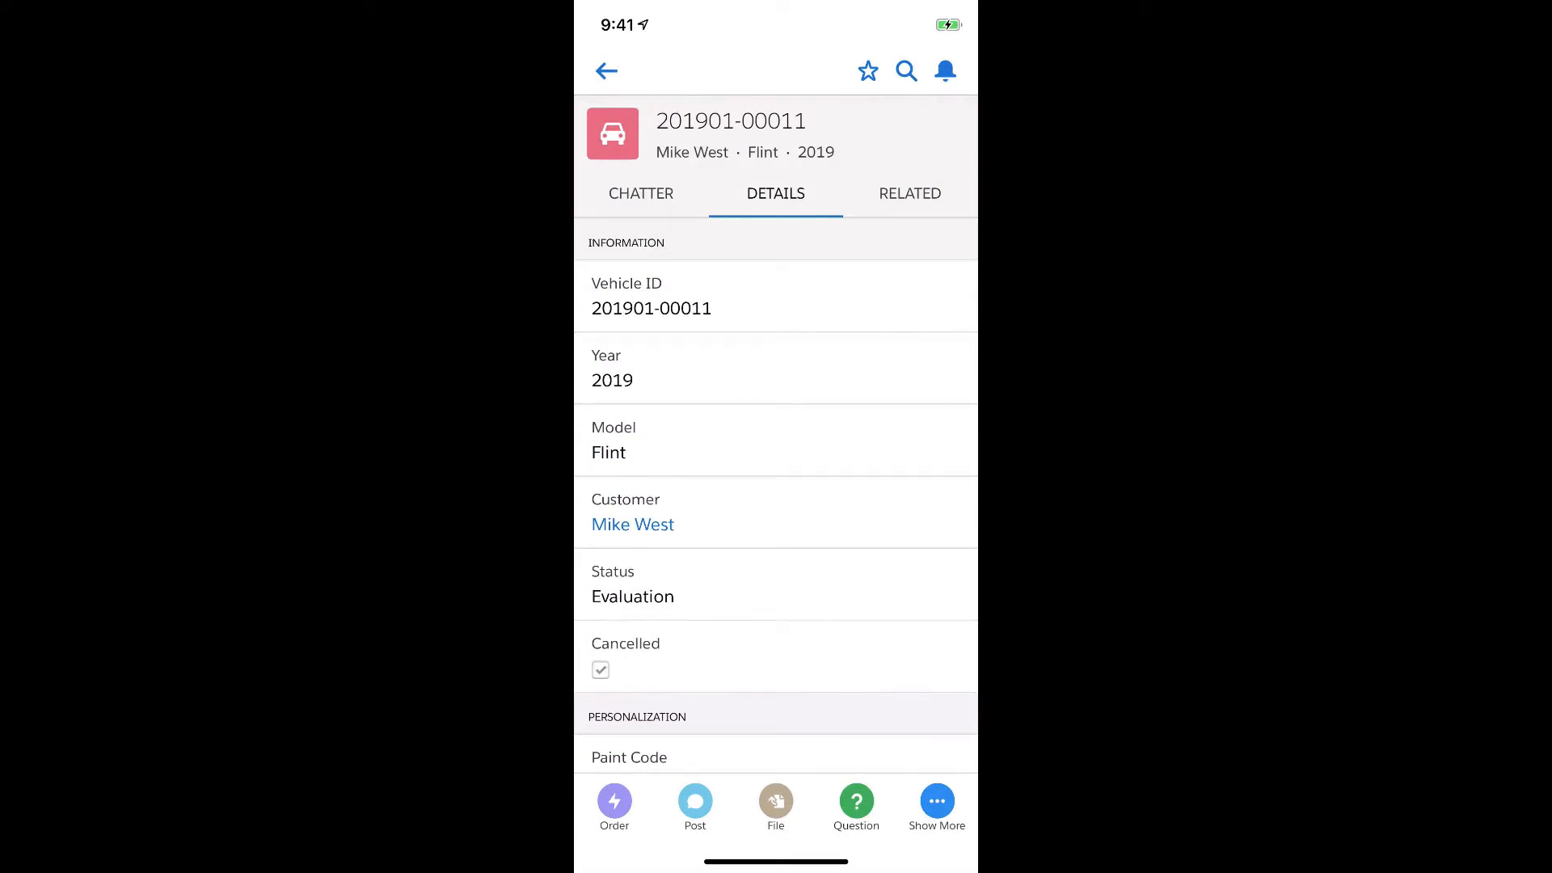
# - Leave the vehicle record and start Task Create in Einstein Assistant
pyautogui.click(606, 70)
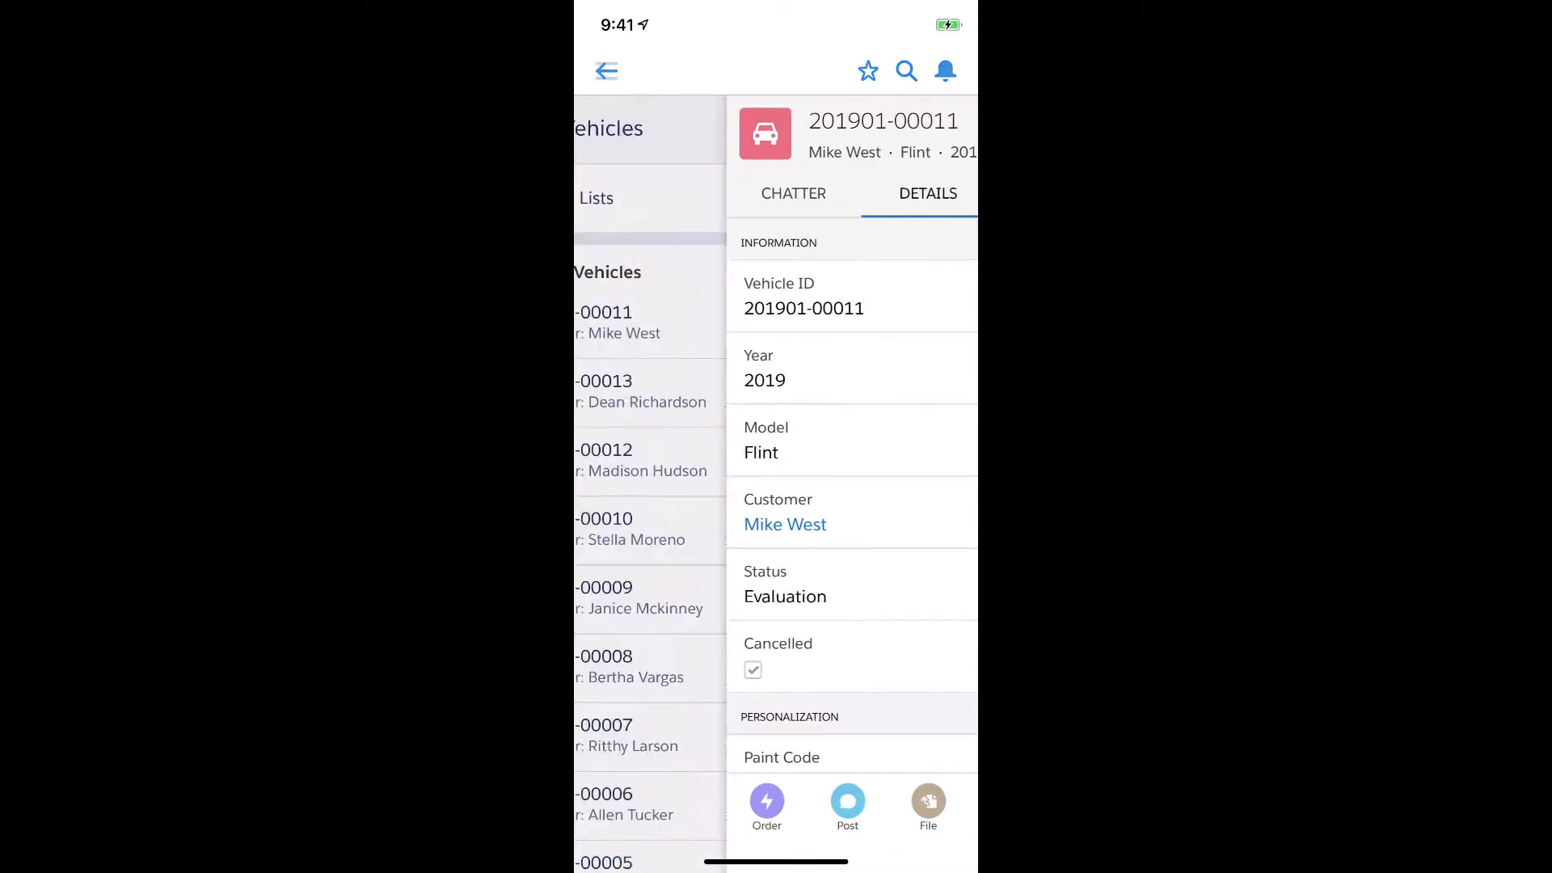
pyautogui.click(606, 71)
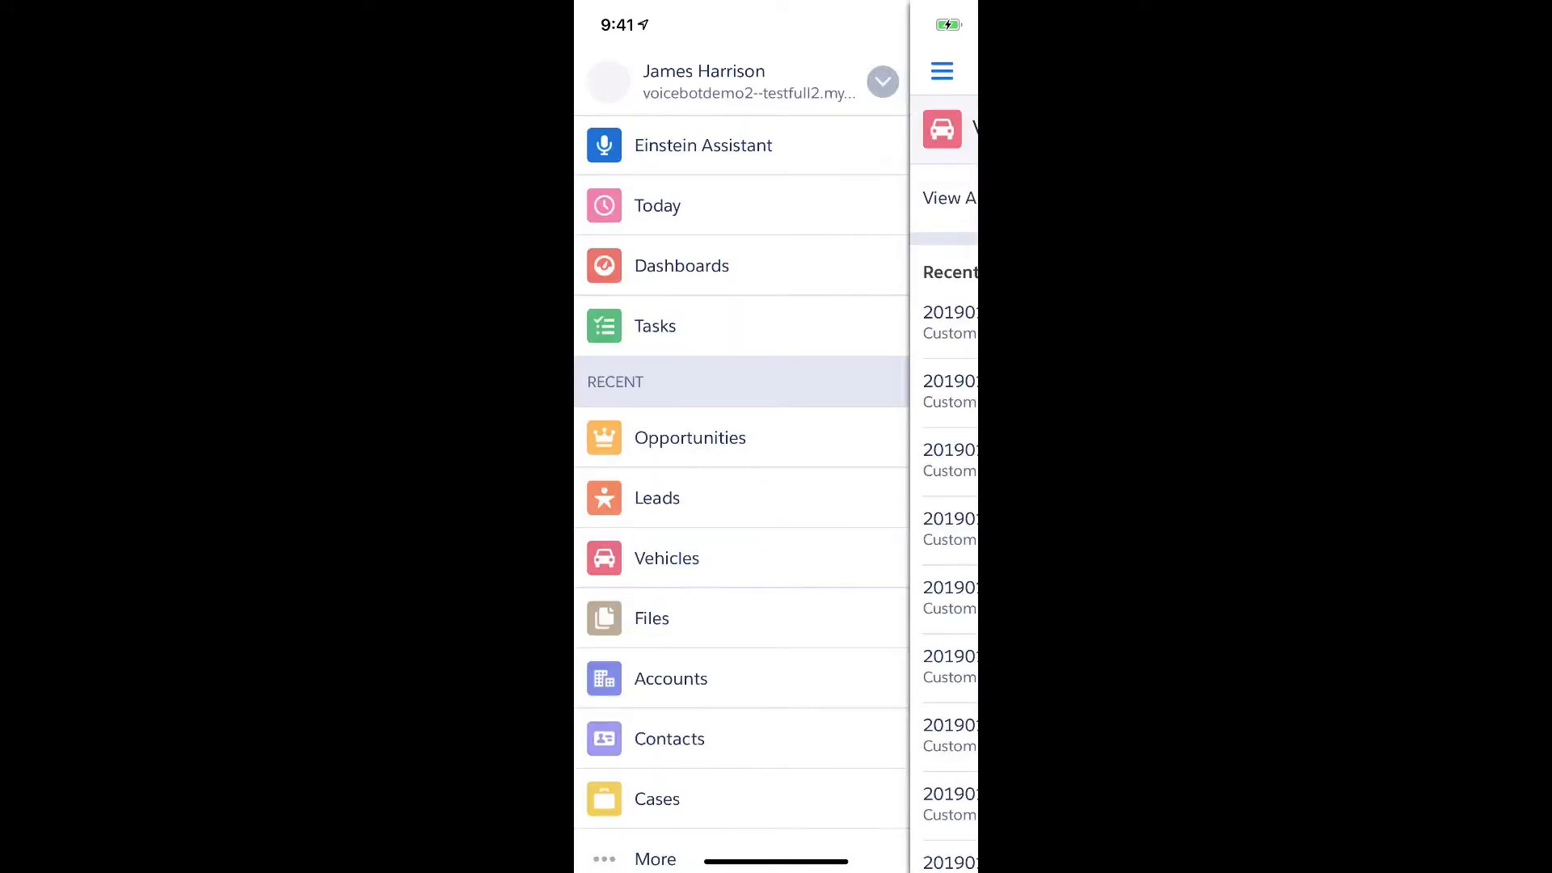
pyautogui.click(703, 146)
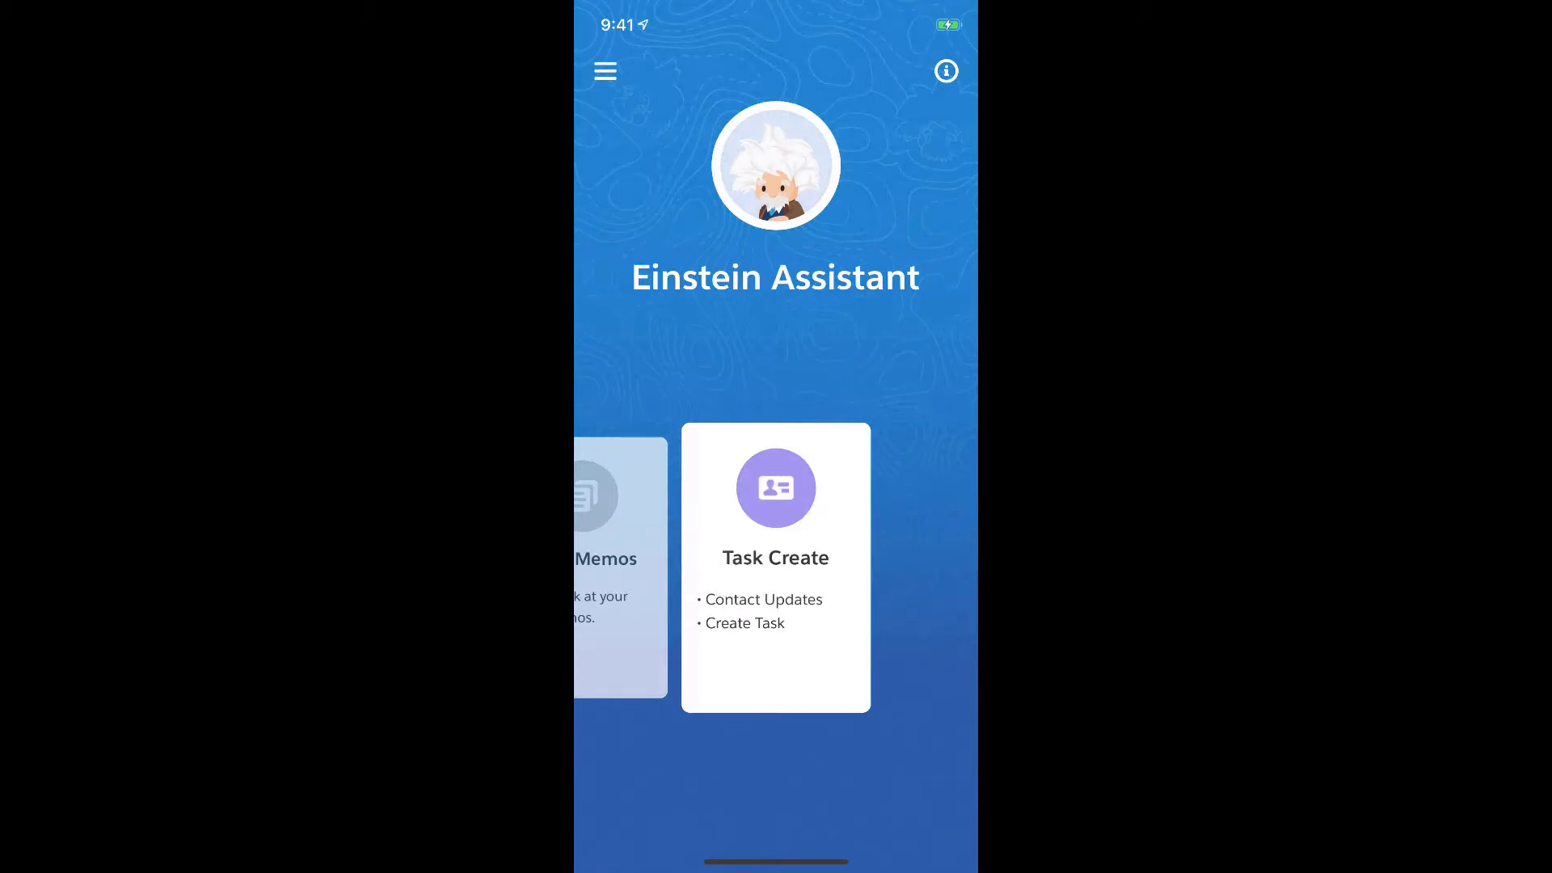
pyautogui.click(776, 557)
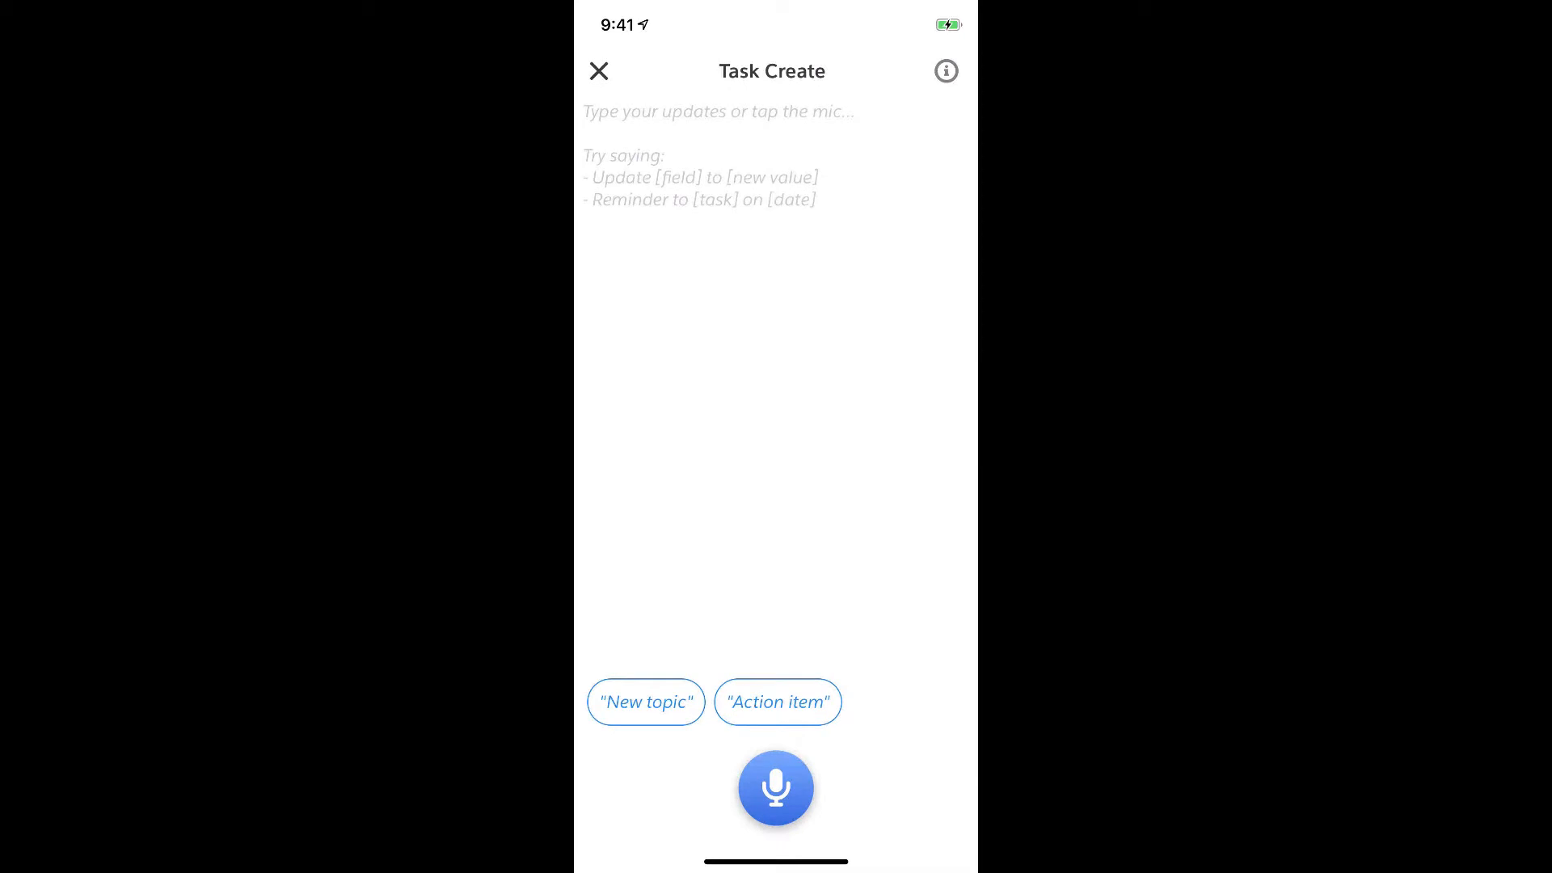
# - Dictate a note that the customer is ready to purchase, with a task to send a purchase agreement, and have Einstein analyze it
pyautogui.click(776, 788)
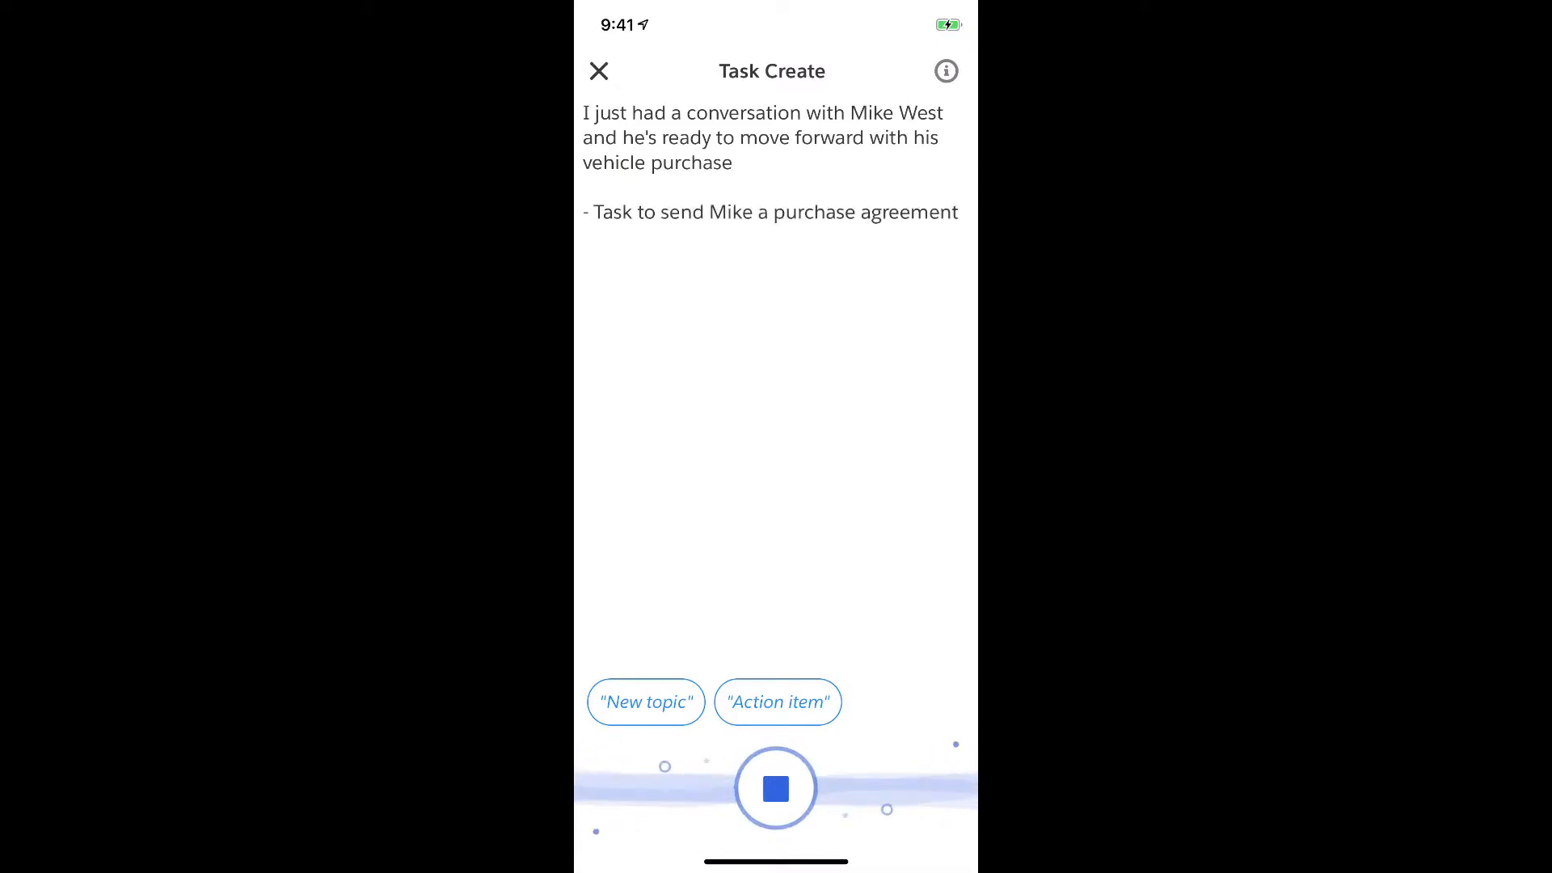
pyautogui.click(776, 788)
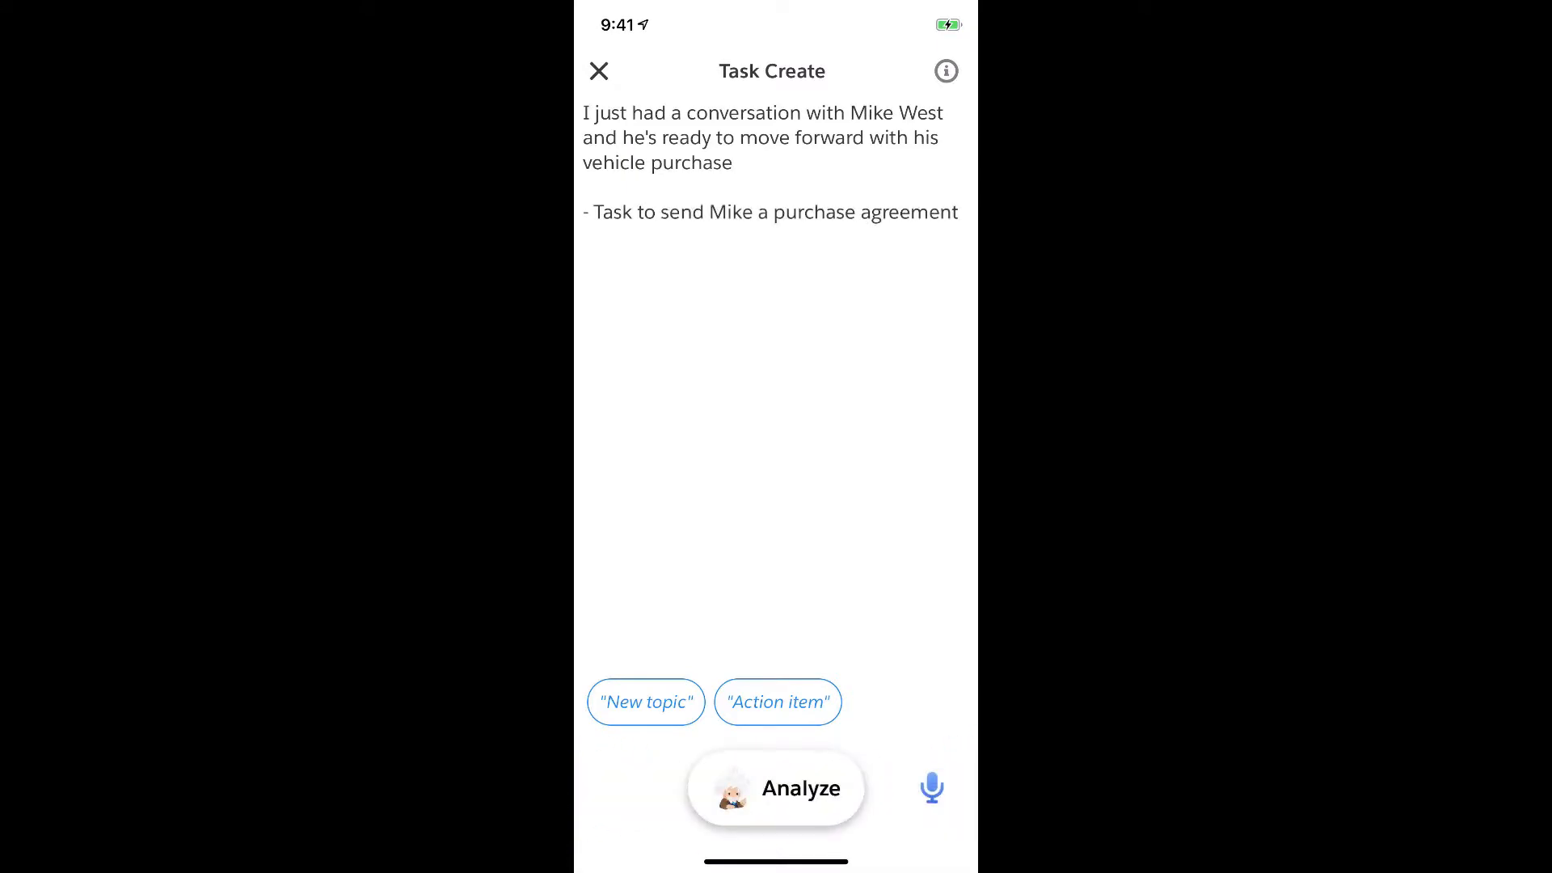
pyautogui.click(775, 787)
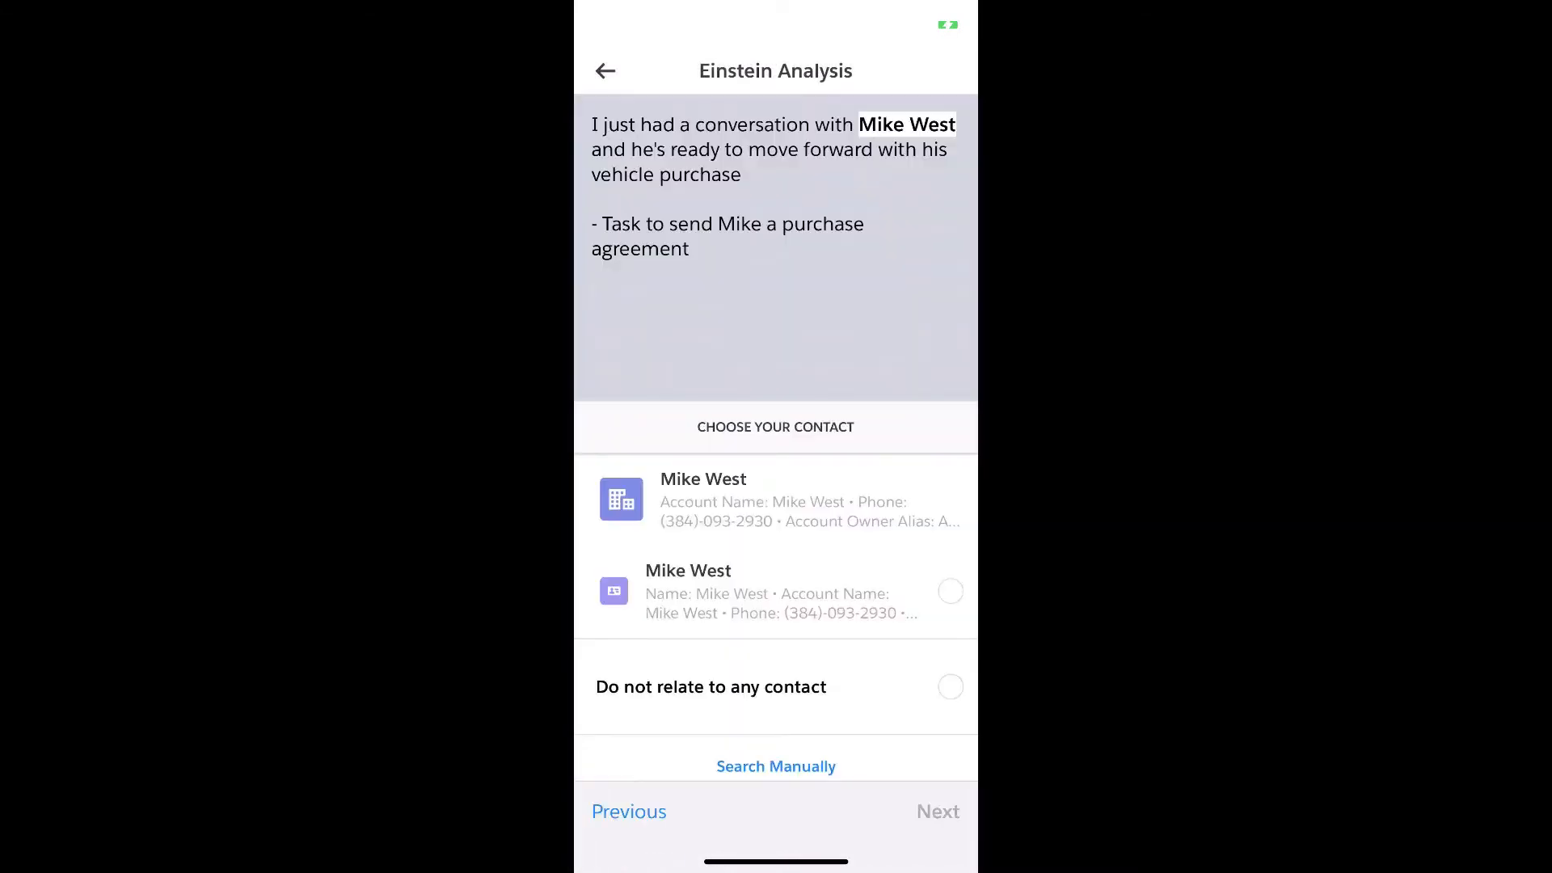
# - Relate the note to the matching customer contact and save the purchase agreement task
pyautogui.click(950, 591)
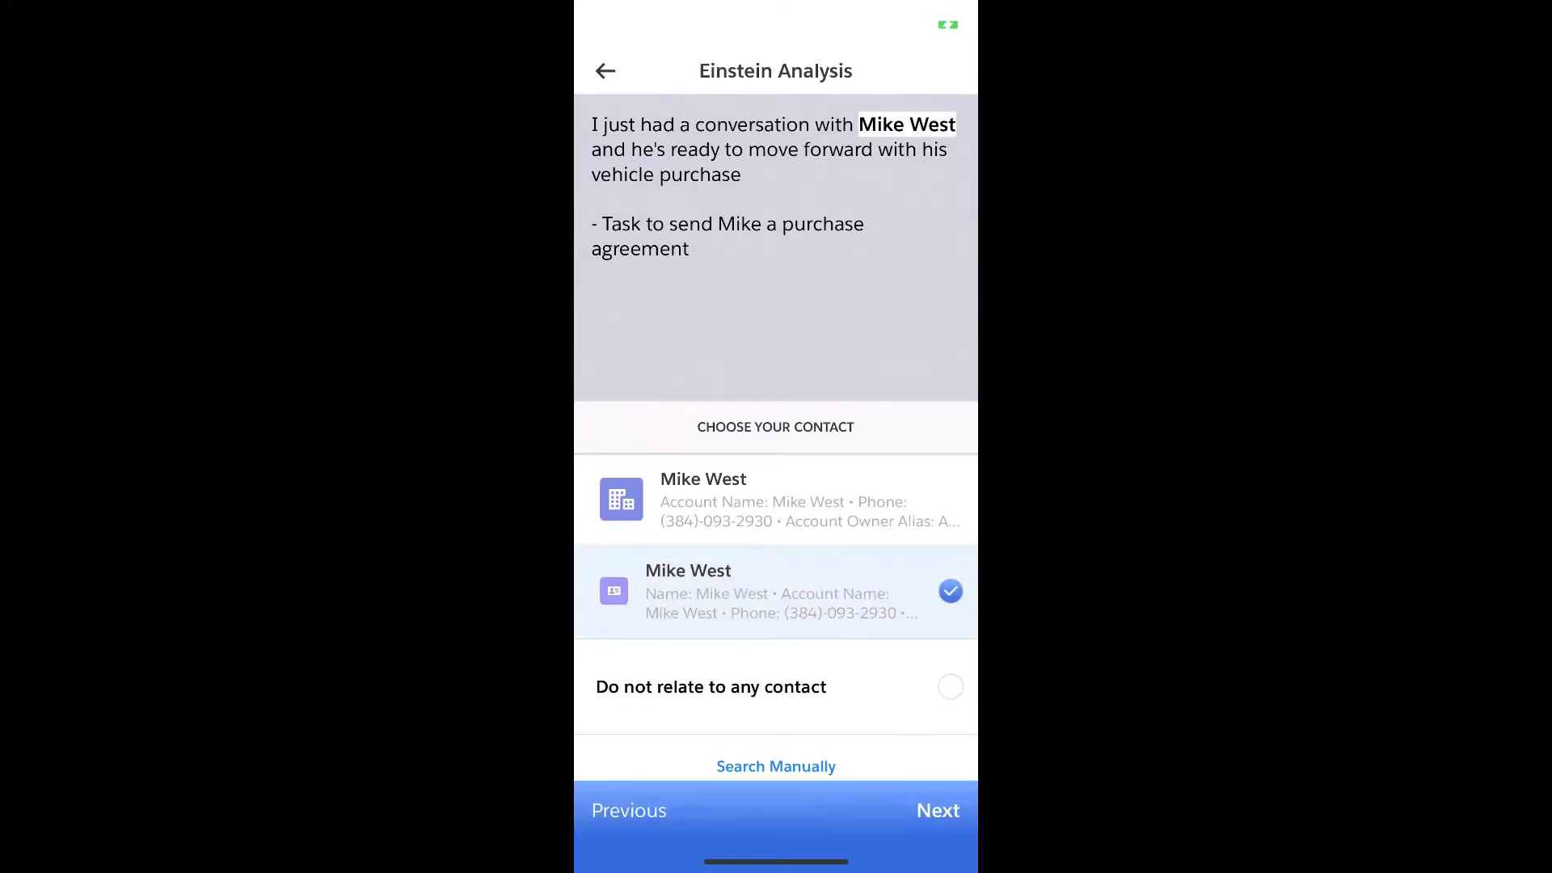
pyautogui.click(937, 811)
pyautogui.click(938, 811)
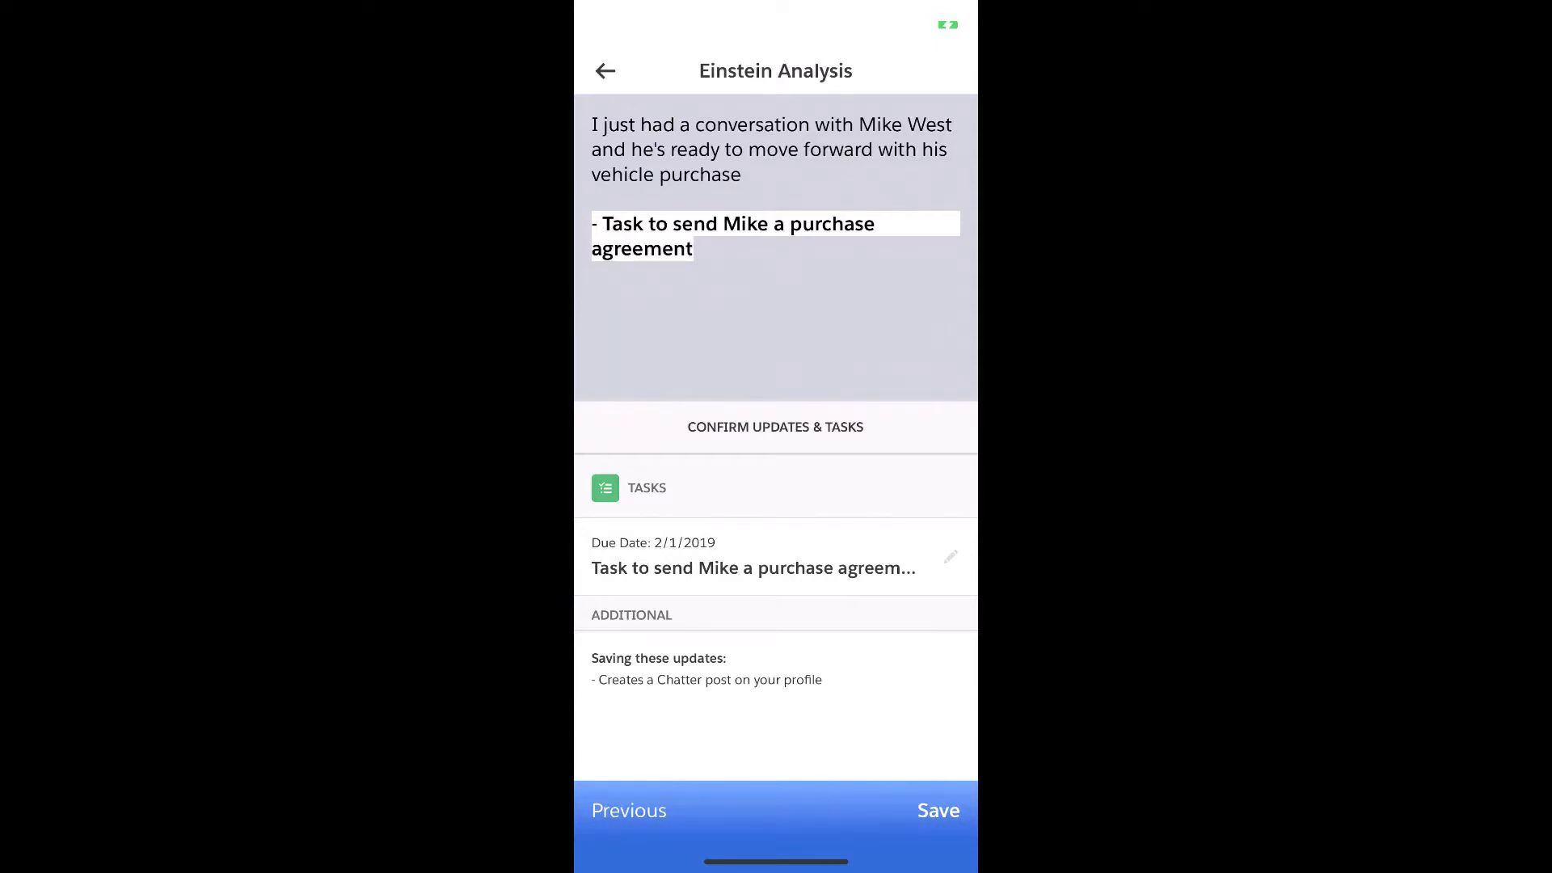
pyautogui.click(939, 810)
pyautogui.click(776, 795)
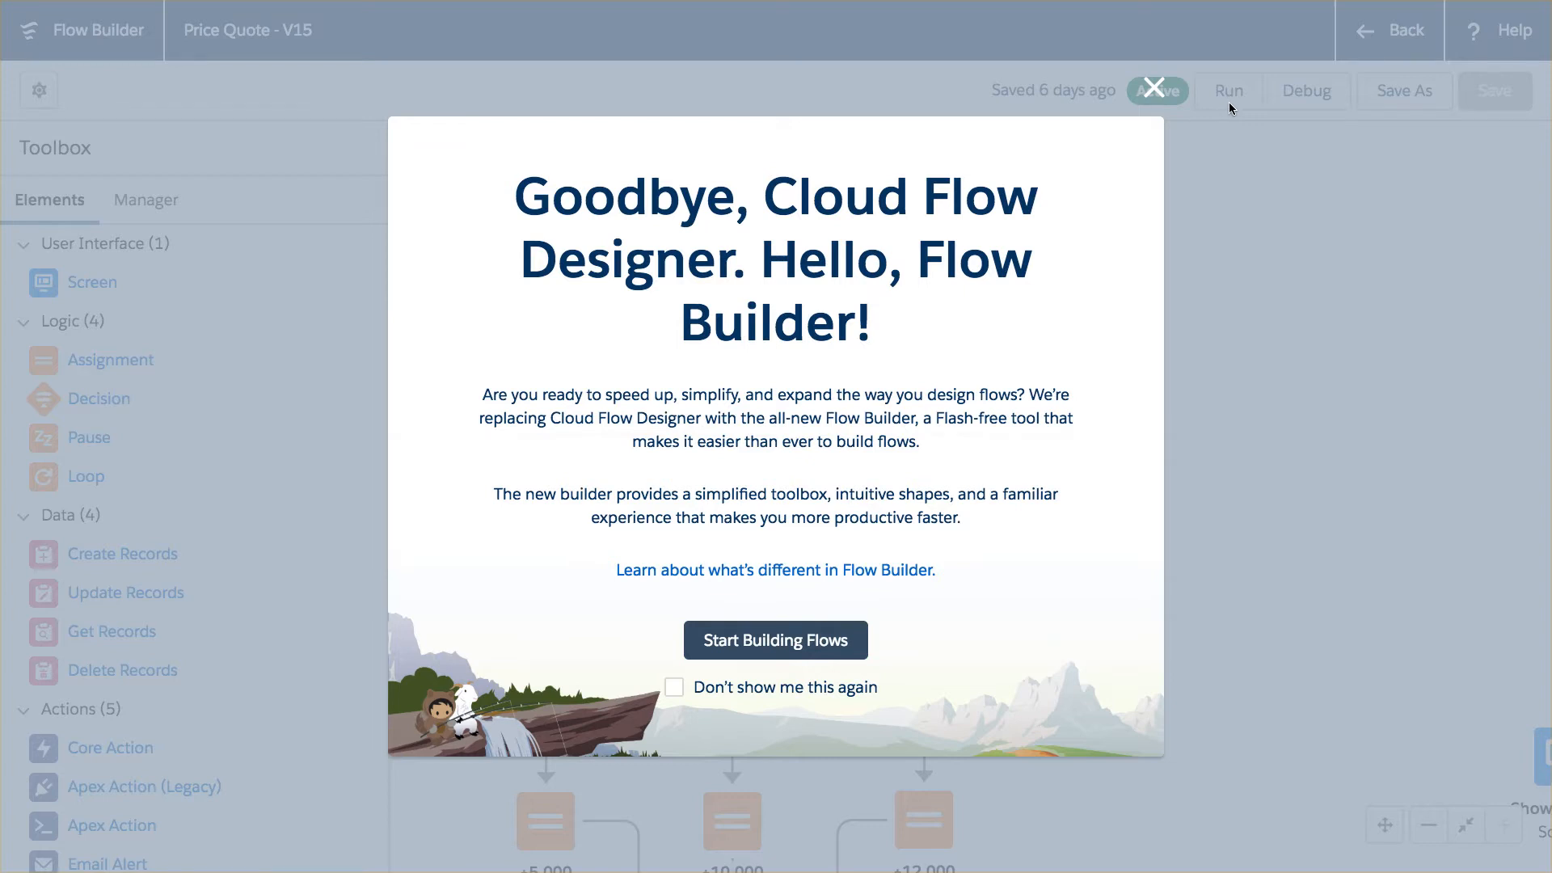
# - In Flow Builder, dismiss the welcome message and open the Show Price screen element of the Price Quote flow
pyautogui.click(1153, 88)
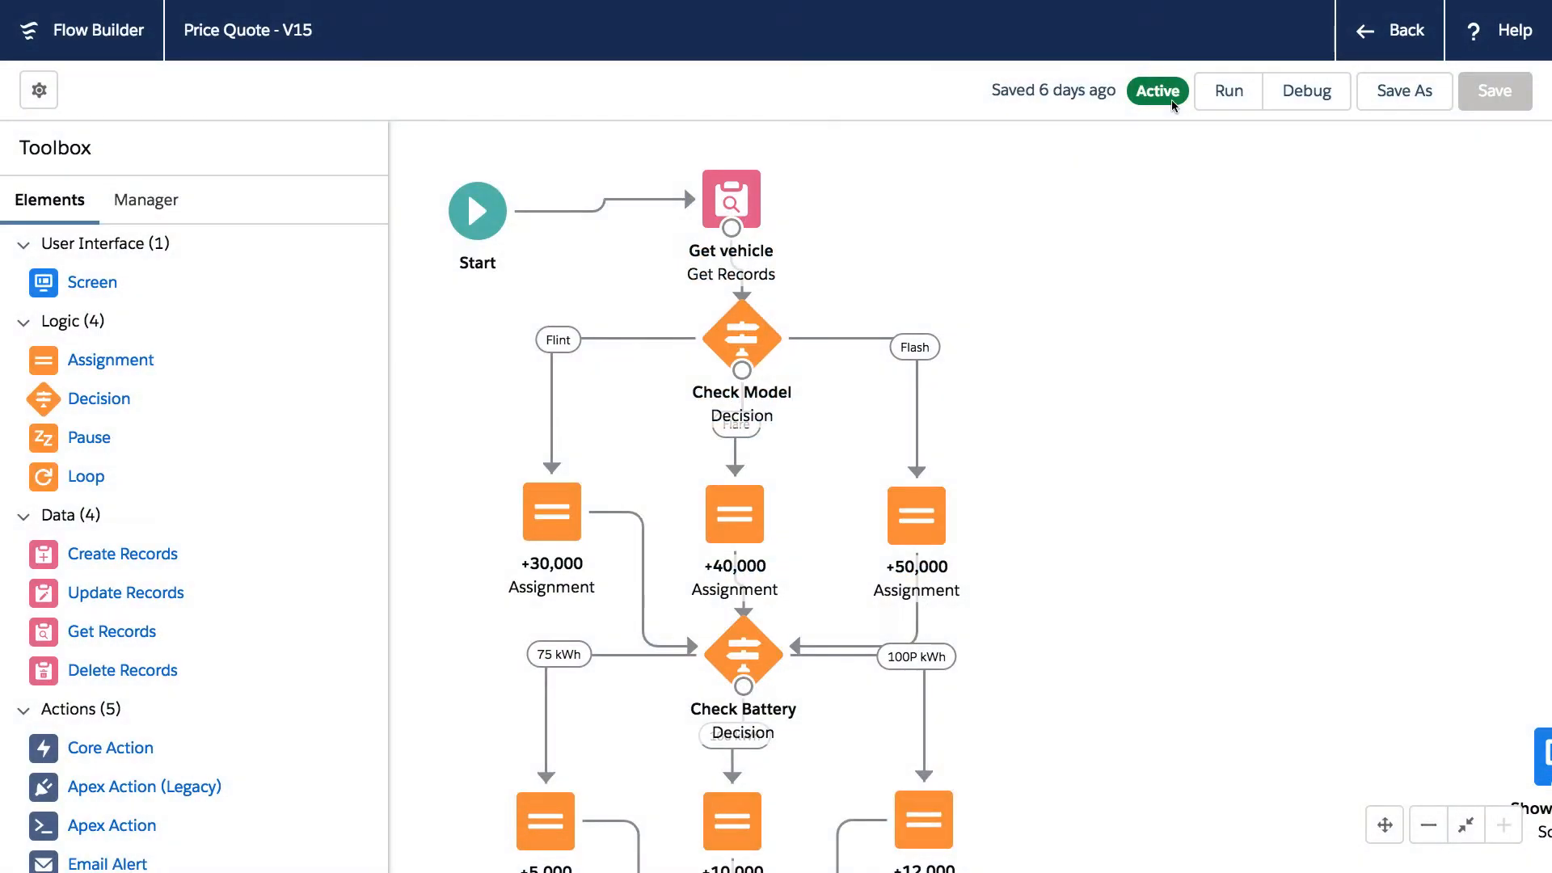
pyautogui.click(1467, 825)
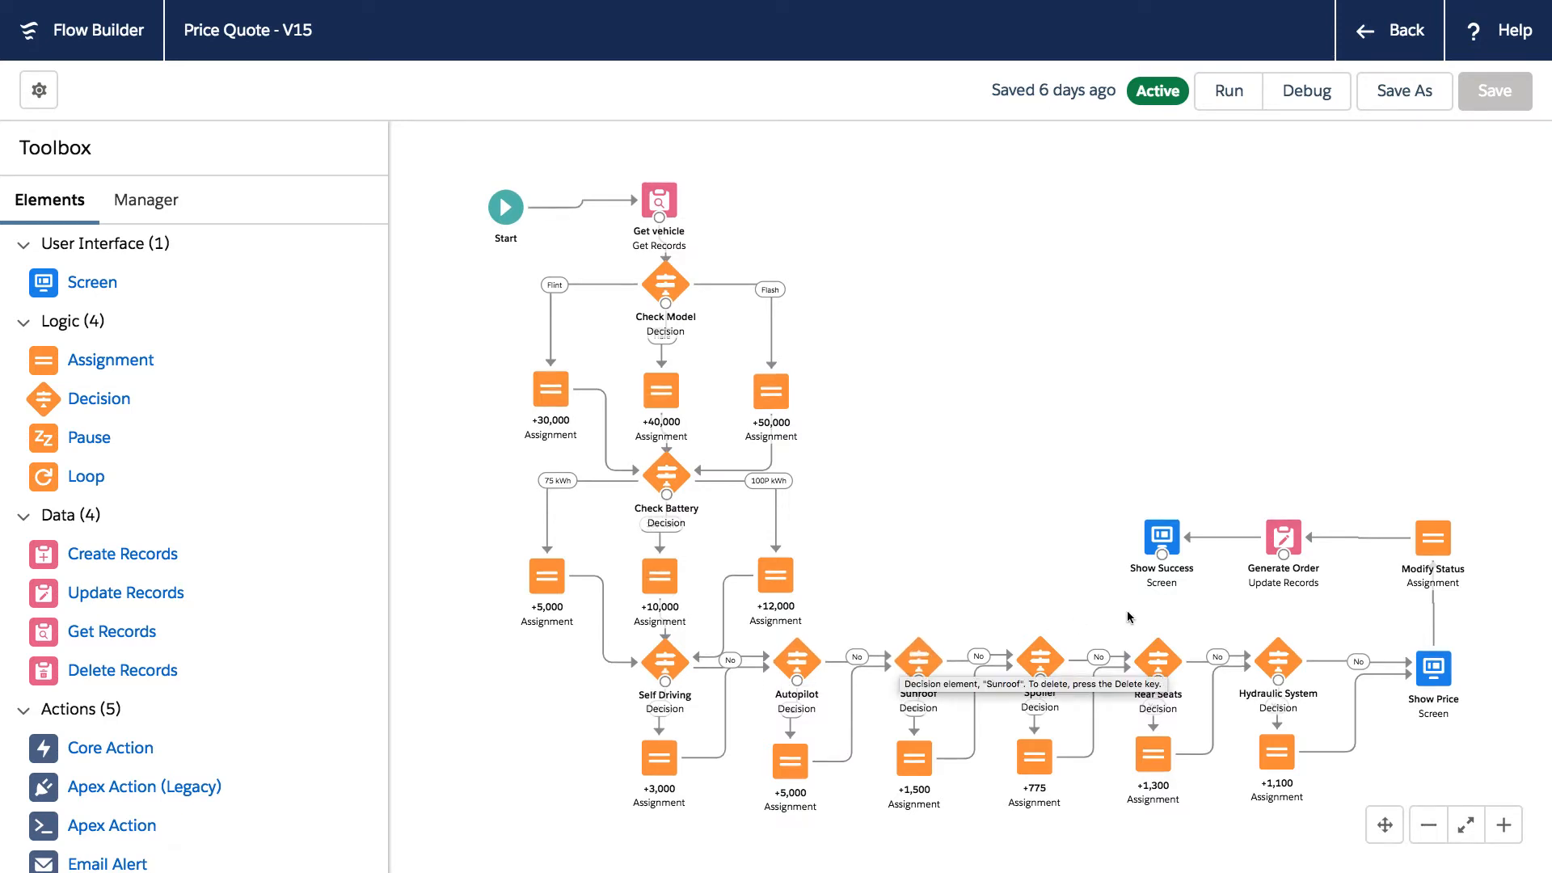
pyautogui.click(1435, 668)
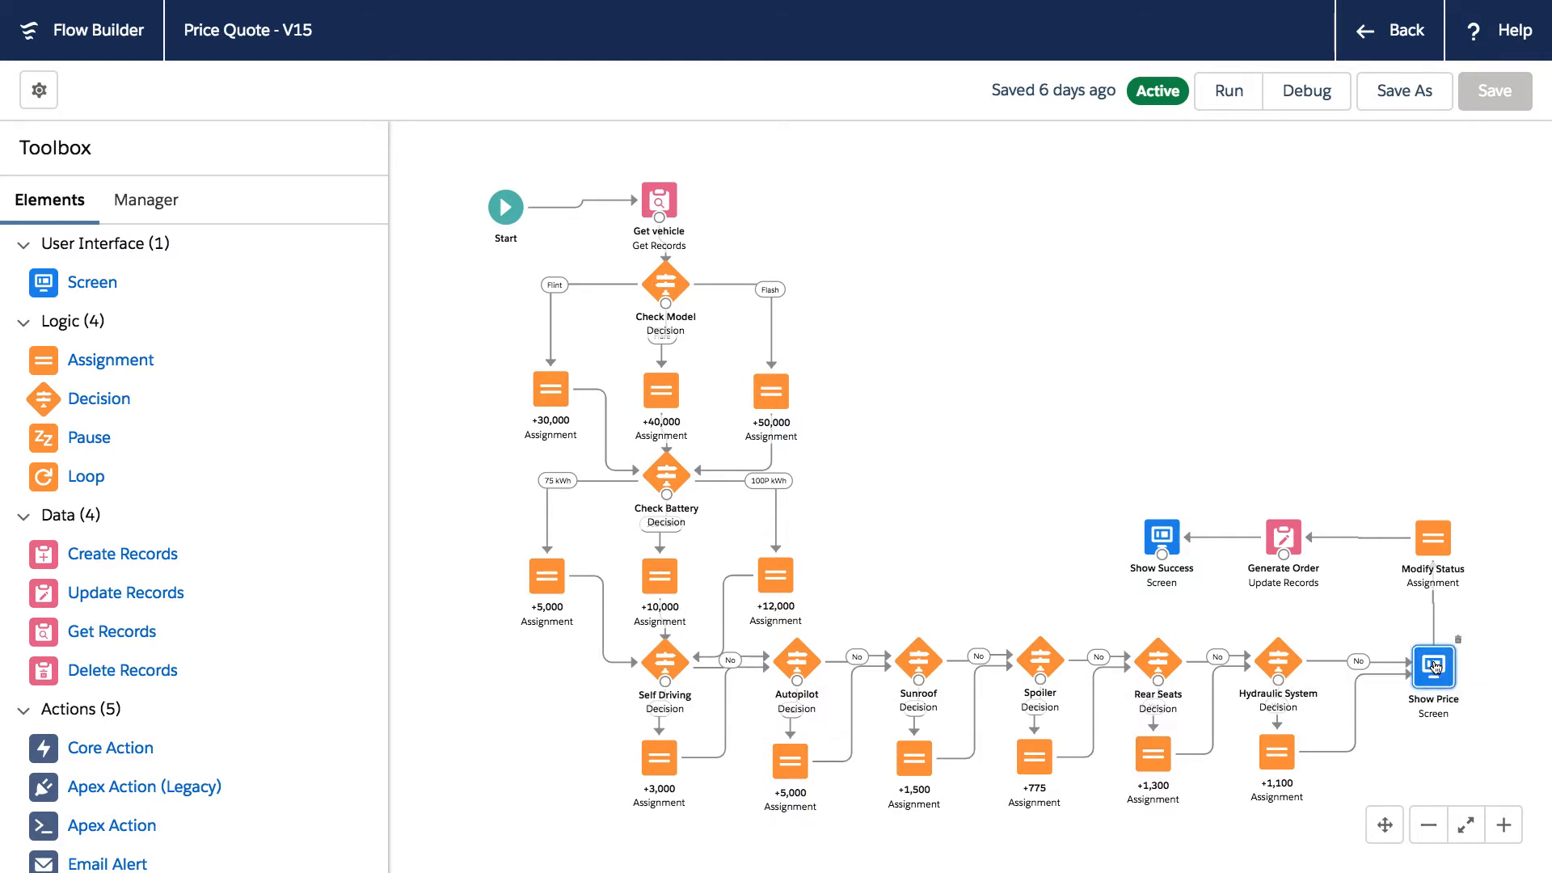
pyautogui.doubleClick(1435, 667)
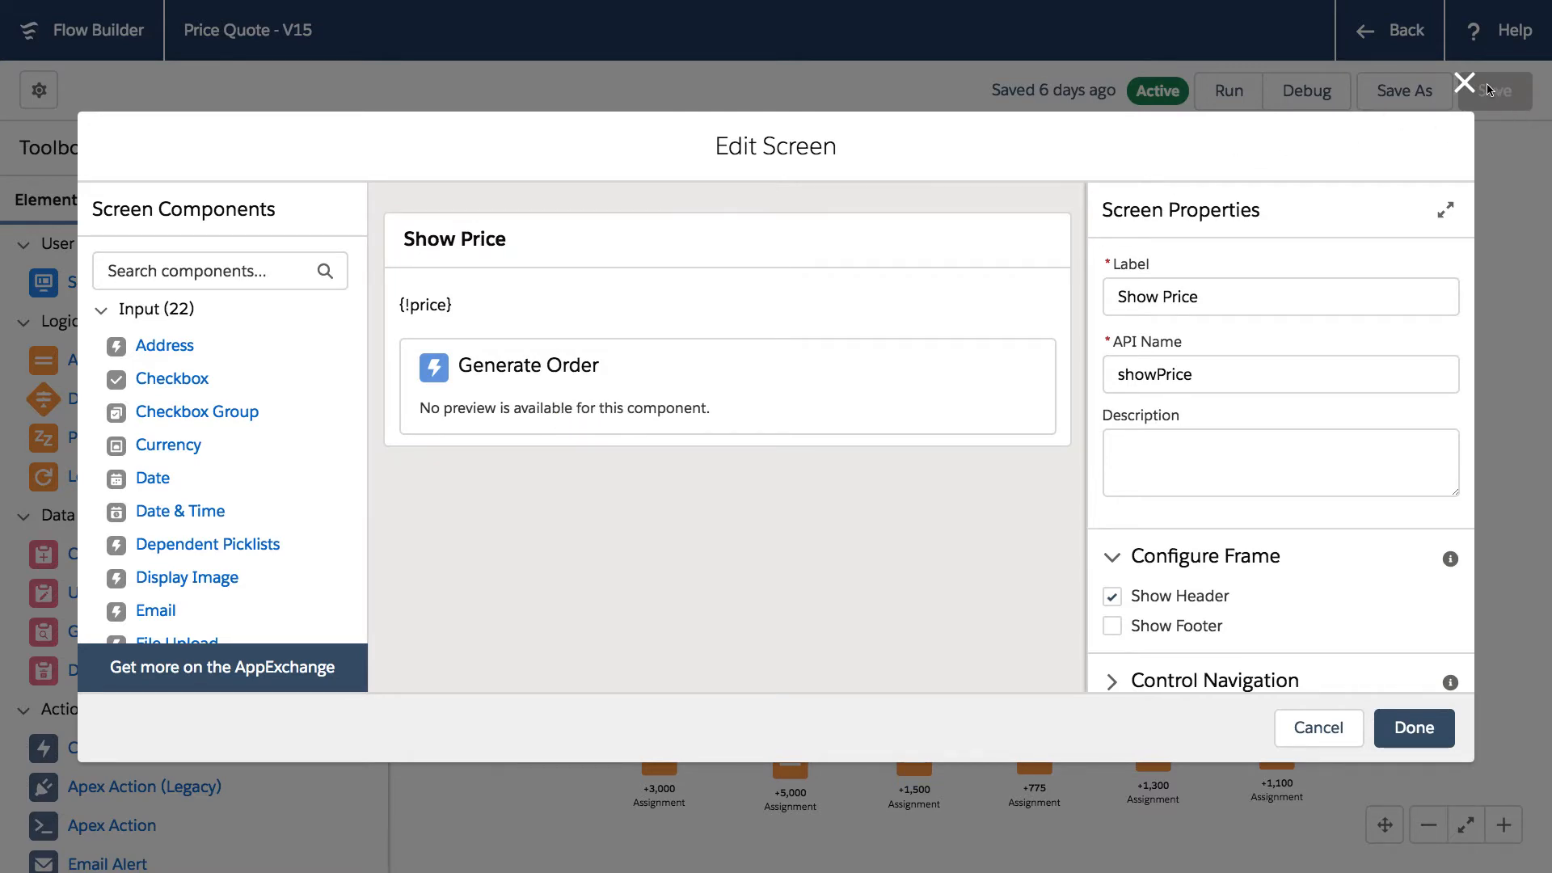
# - Close the Show Price screen editor and start a Lightning record page labelled "Vehicle record (mobile)" for the Vehicle object
pyautogui.click(1463, 83)
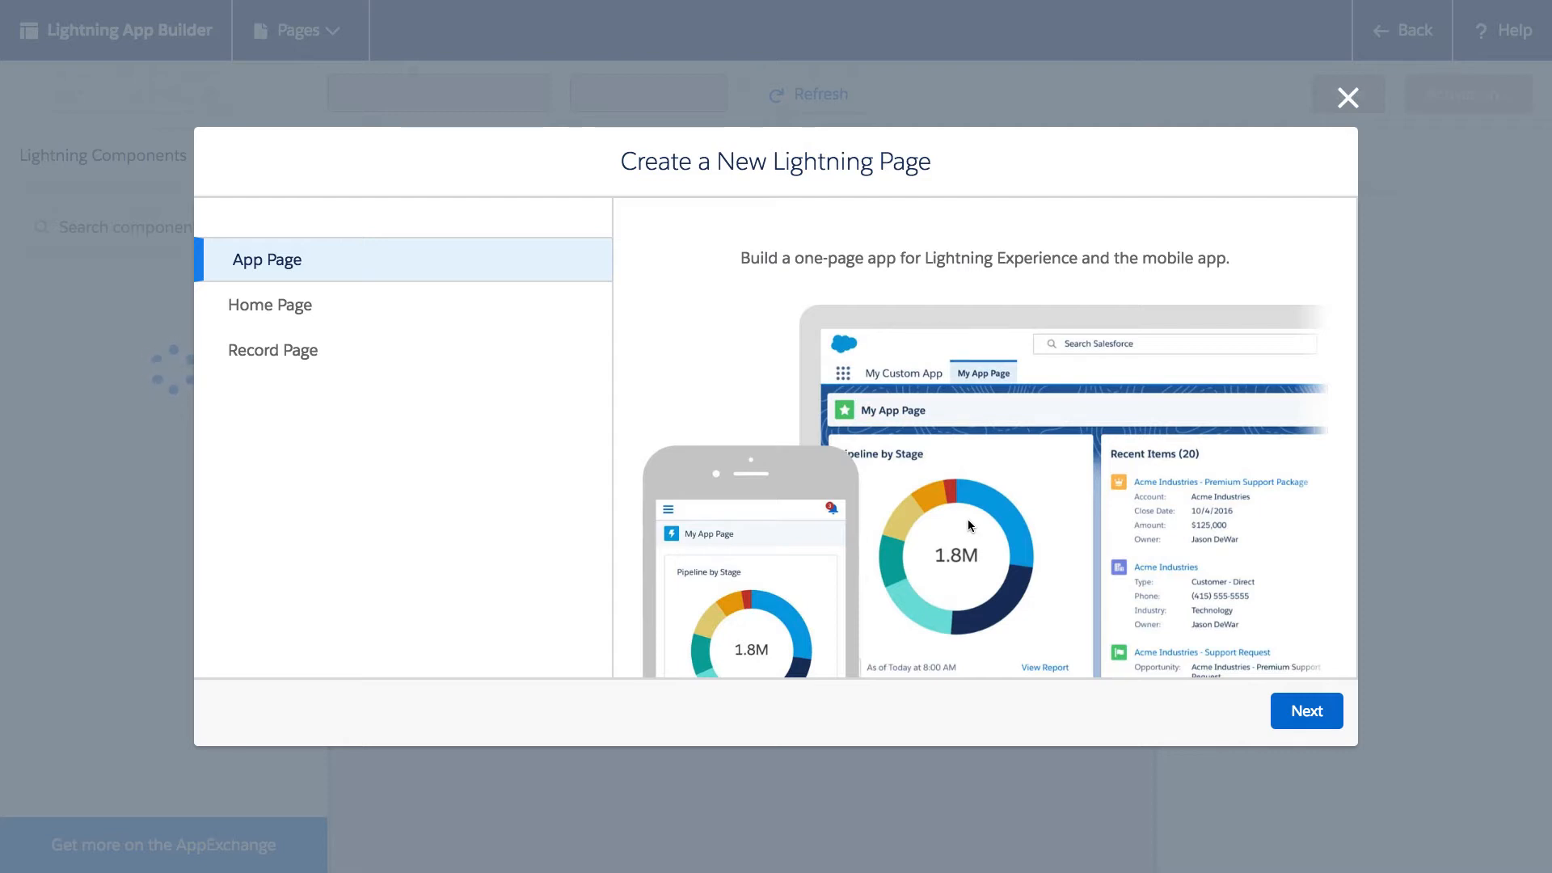
pyautogui.click(302, 355)
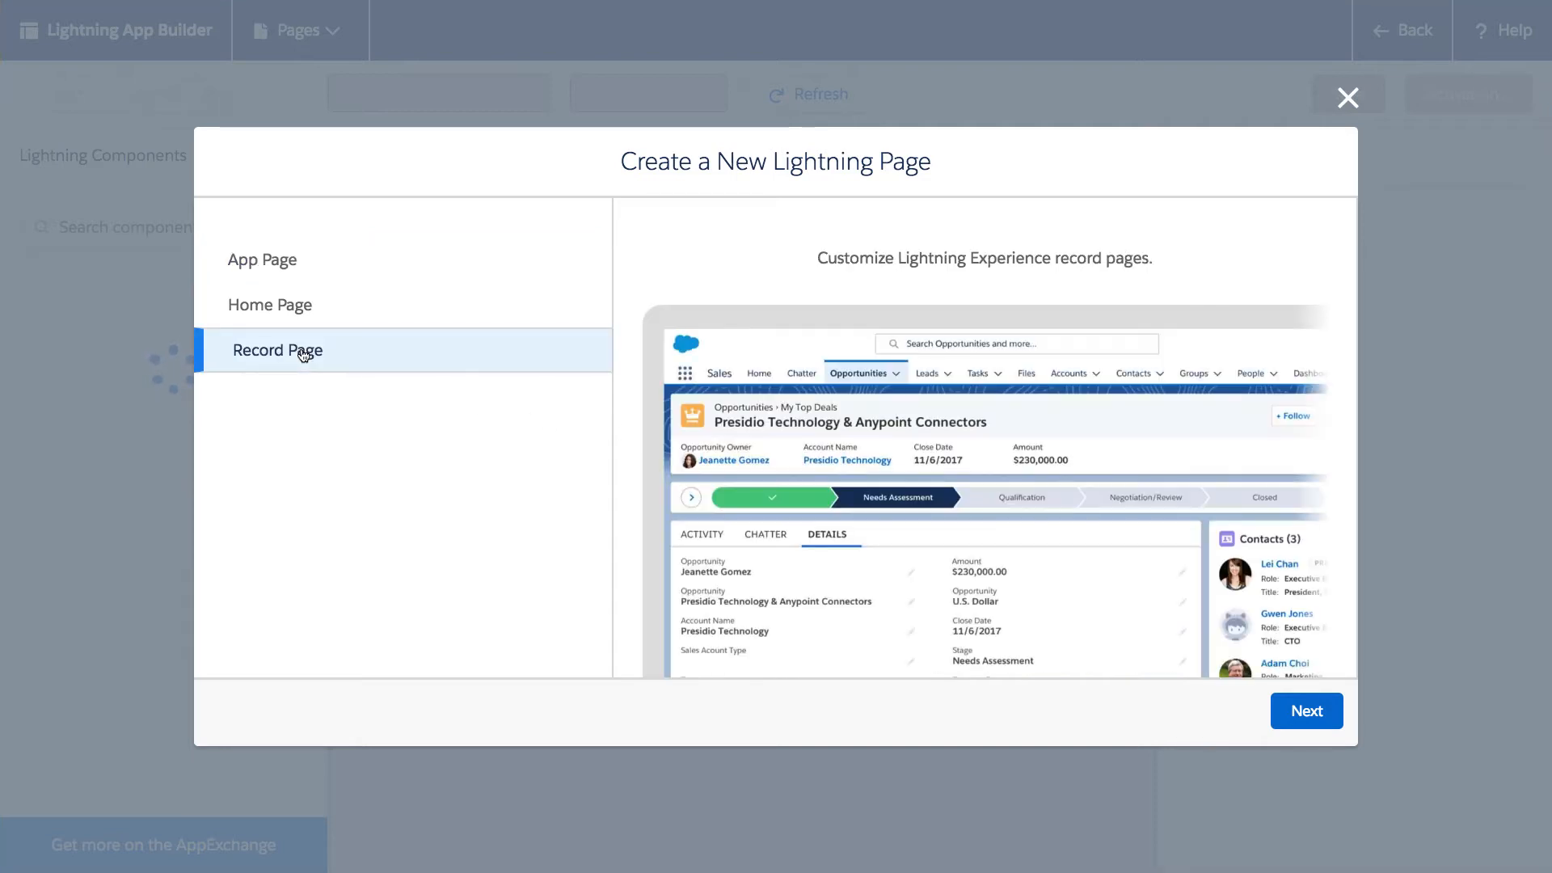
pyautogui.click(1280, 707)
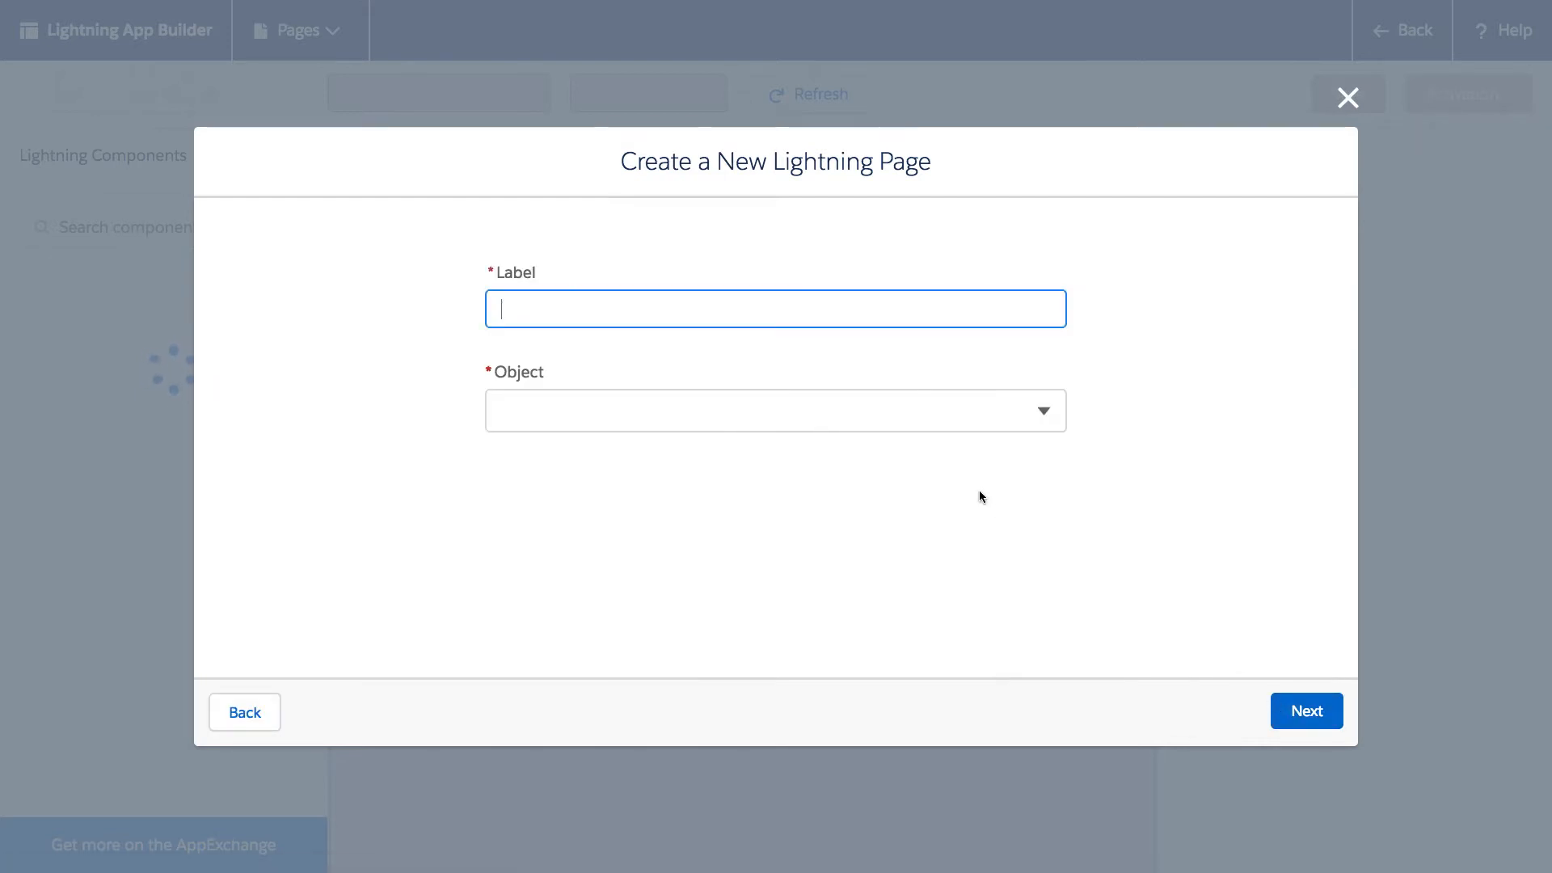
pyautogui.write('Vehicle record (')
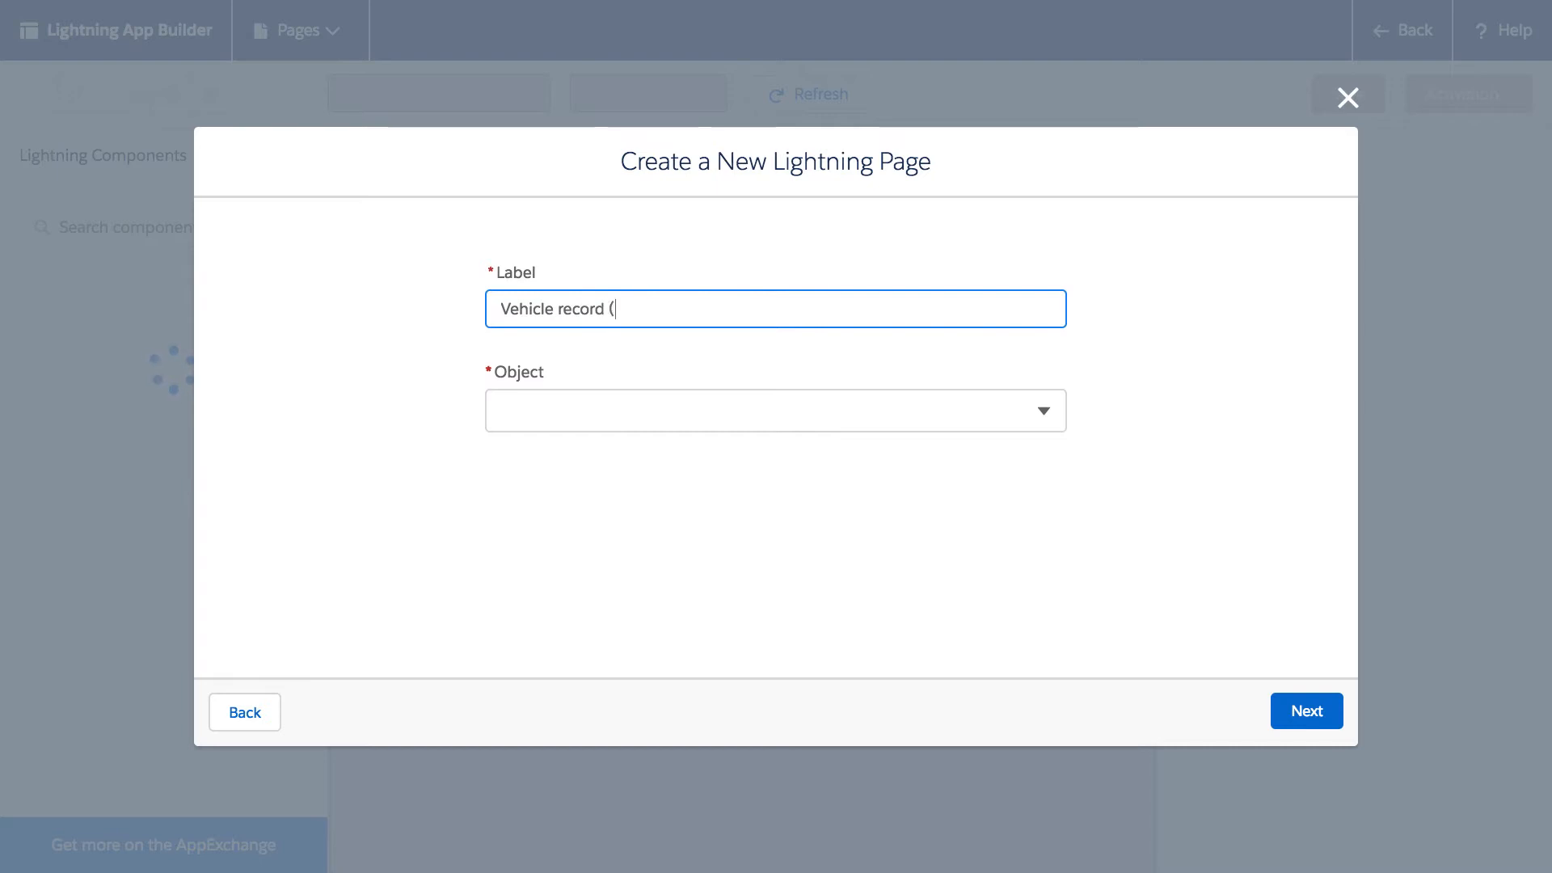
pyautogui.write('mobile)')
pyautogui.click(863, 419)
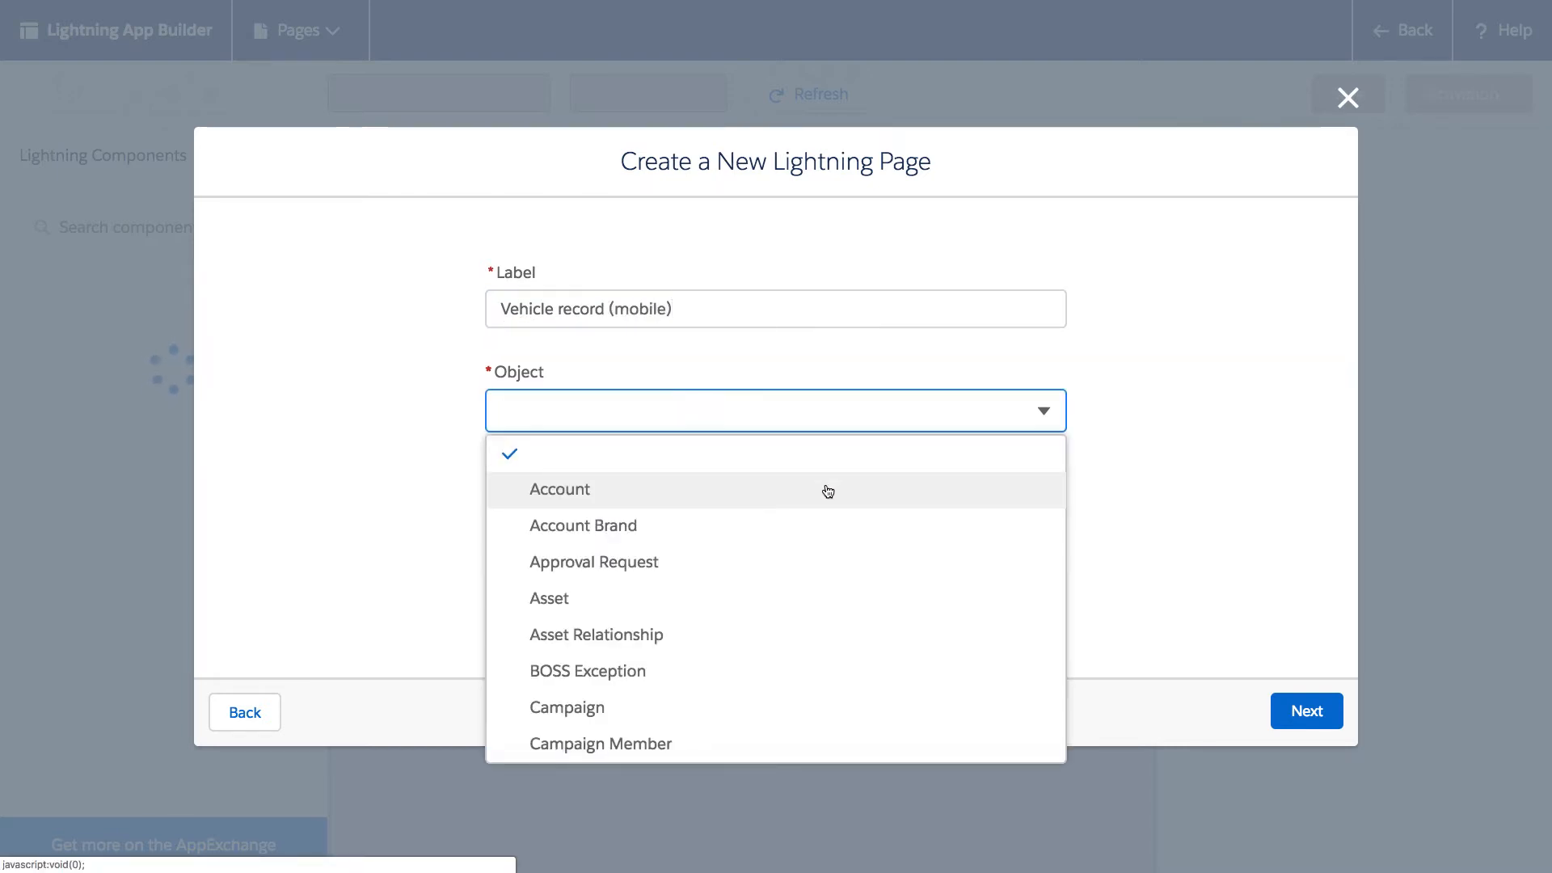
pyautogui.write('Veh')
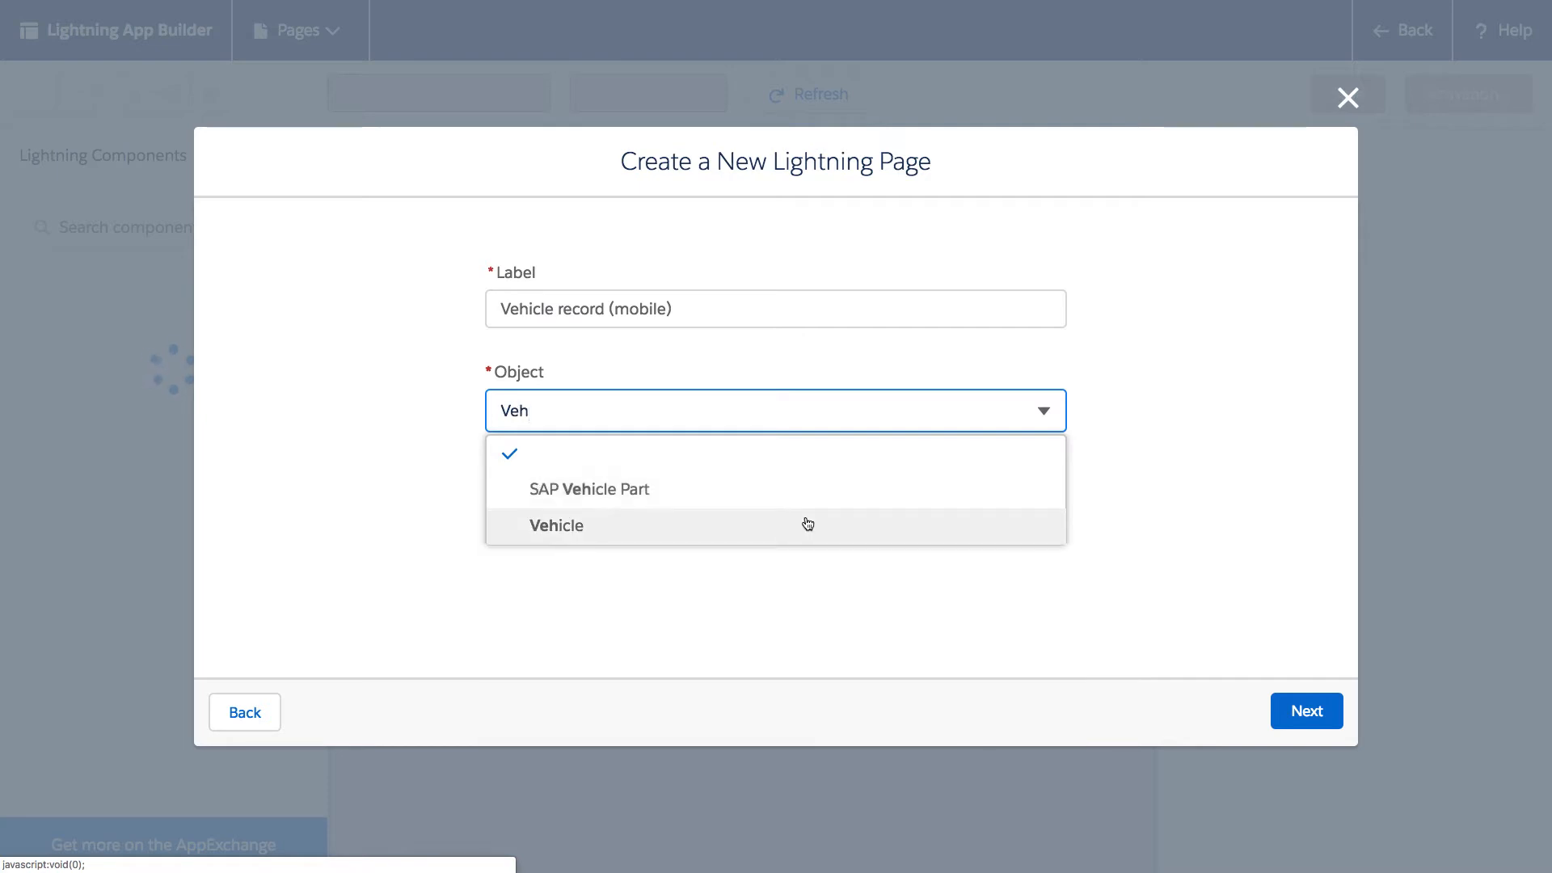
pyautogui.click(771, 527)
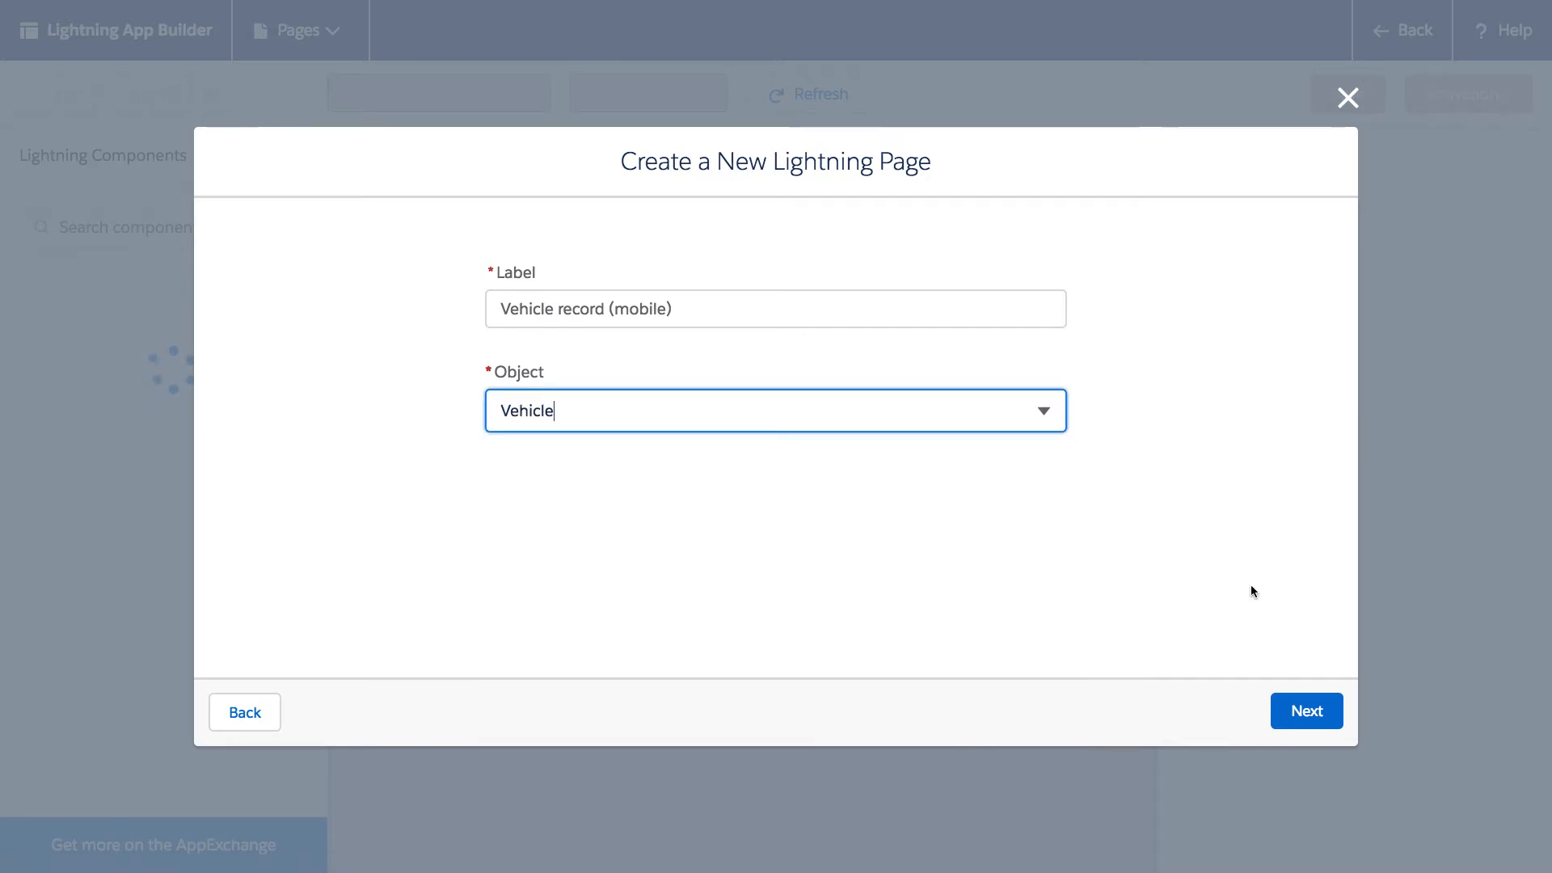
pyautogui.click(1291, 709)
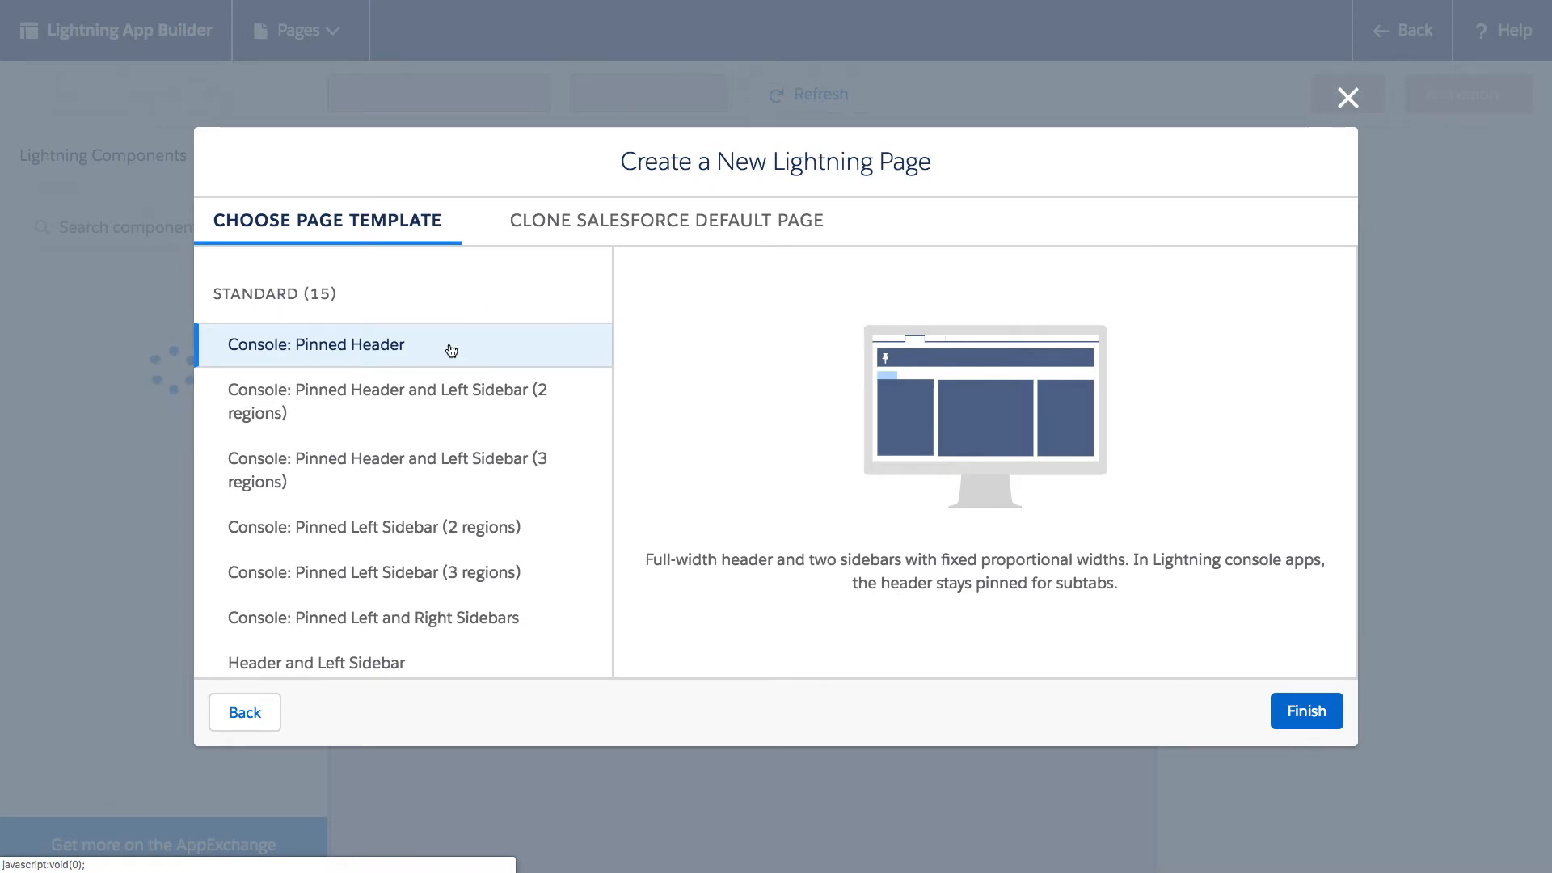
# - Choose the One Region template and finish creating the Lightning page
pyautogui.scroll(-5, 473, 404)
pyautogui.click(301, 531)
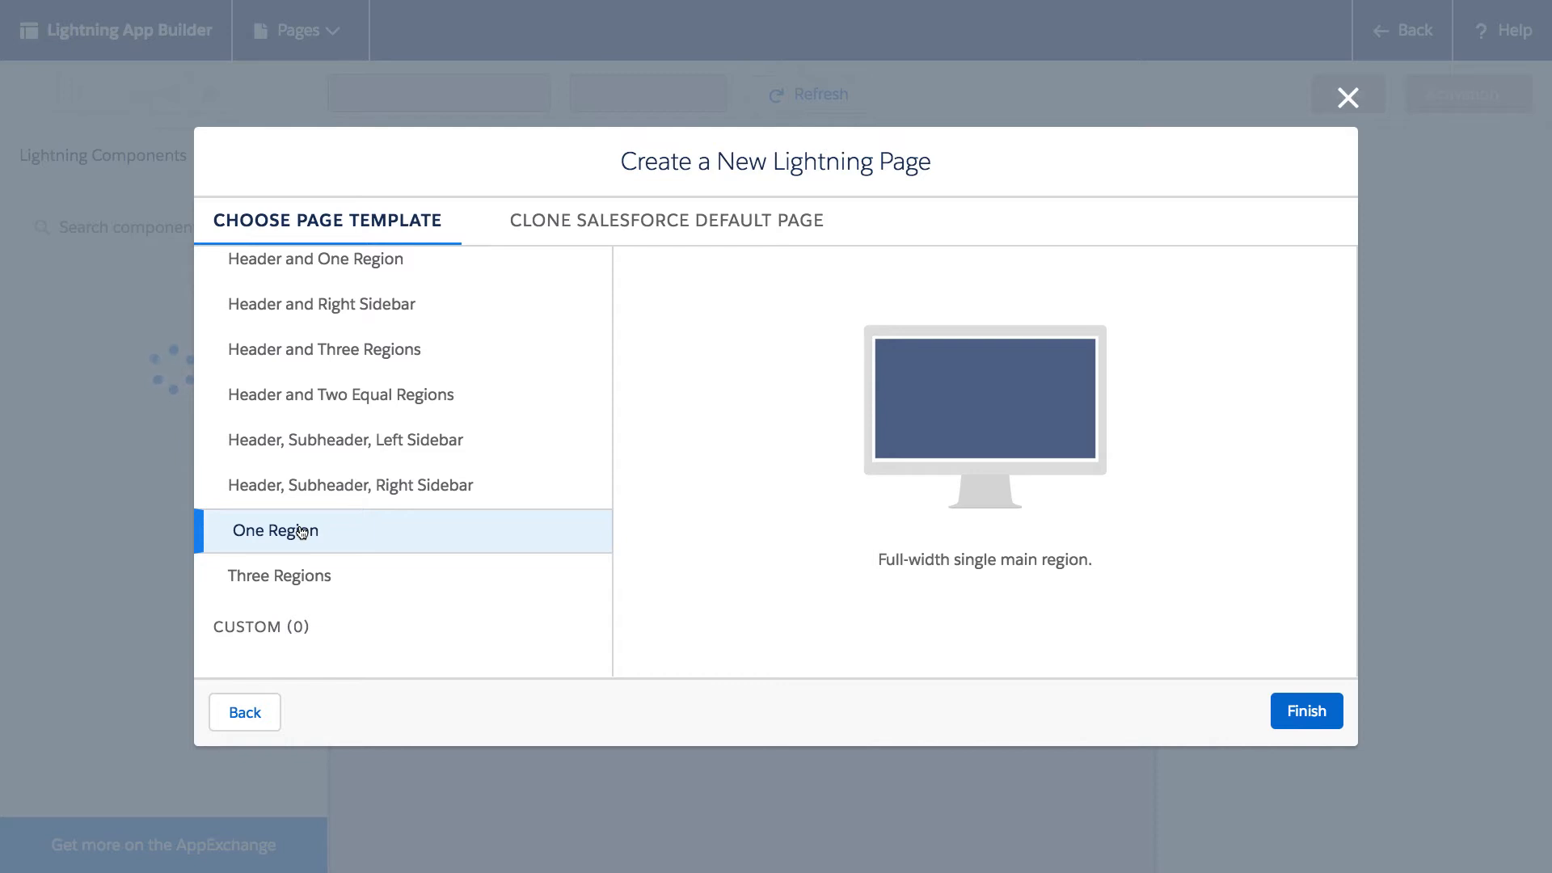
pyautogui.click(1306, 711)
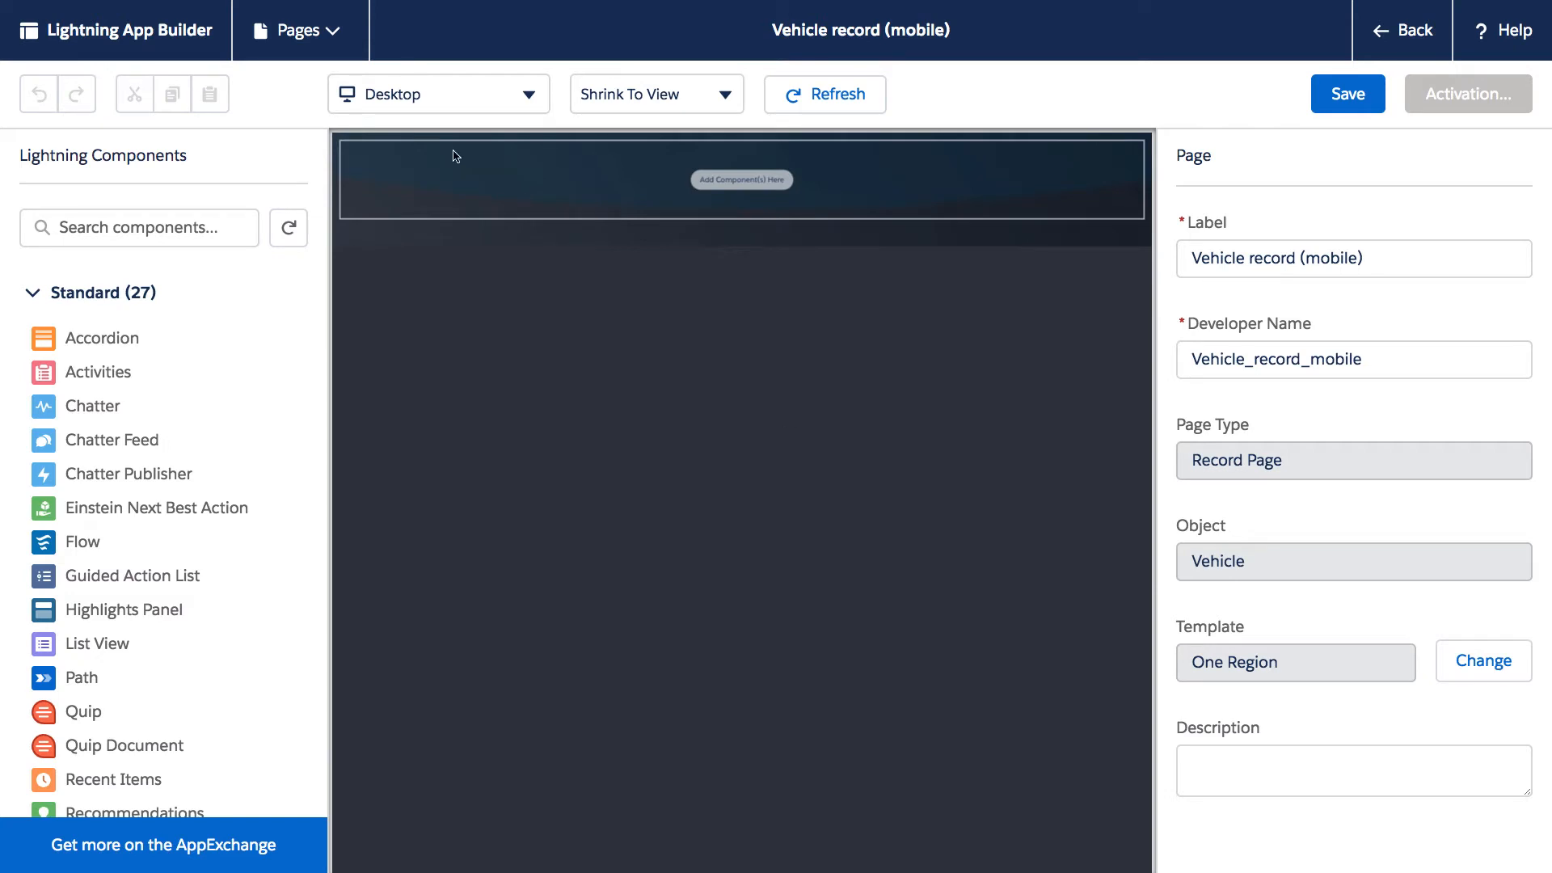
# - Set the page canvas to the Phone form factor and add a Highlights Panel to its region
pyautogui.click(470, 98)
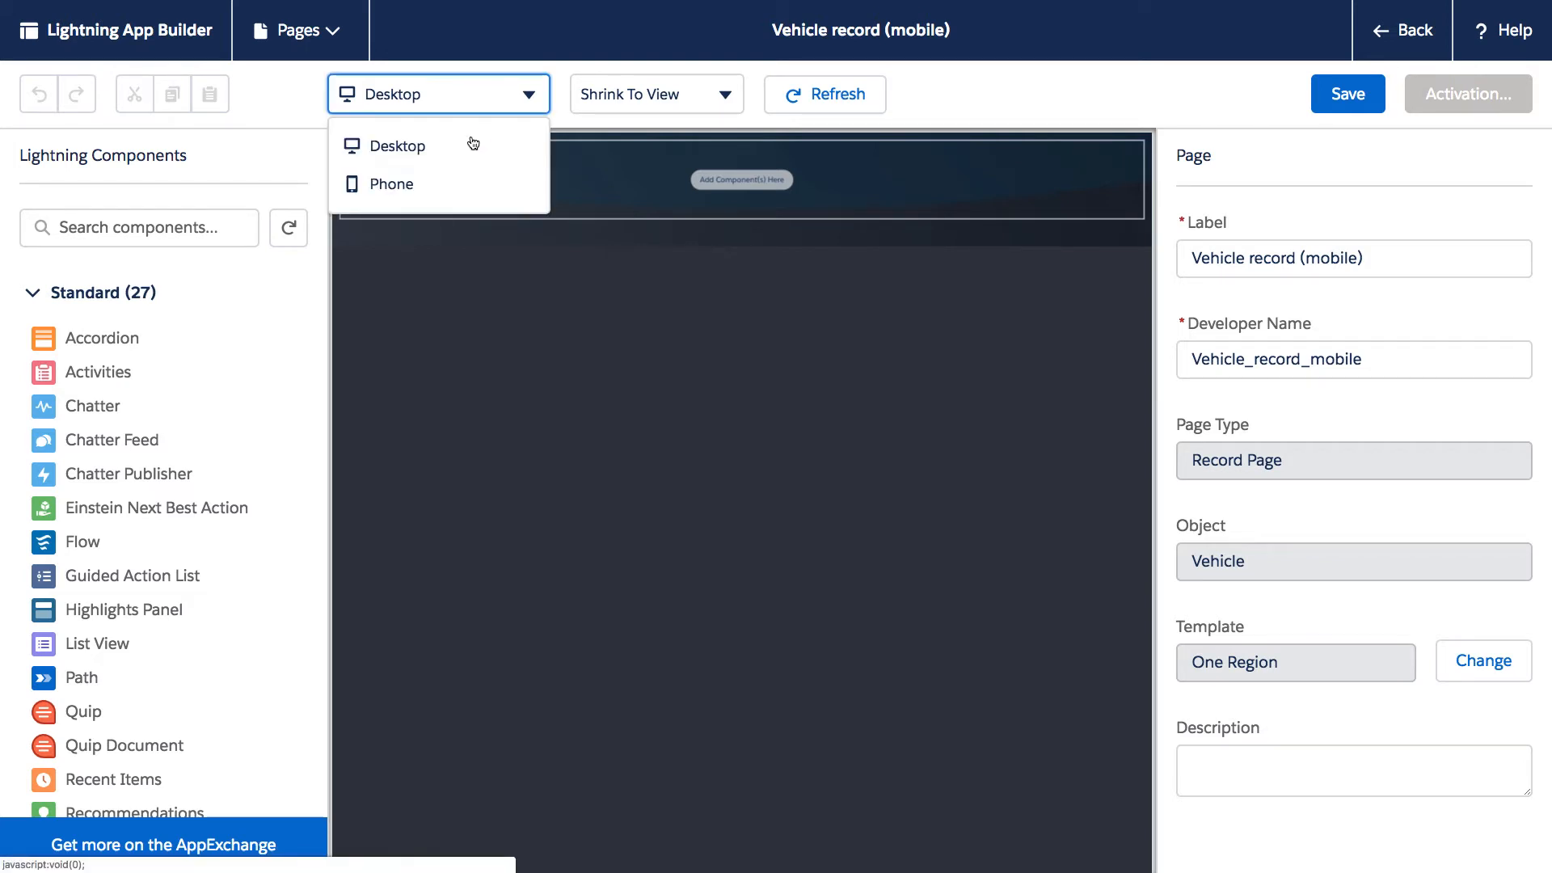
pyautogui.click(443, 178)
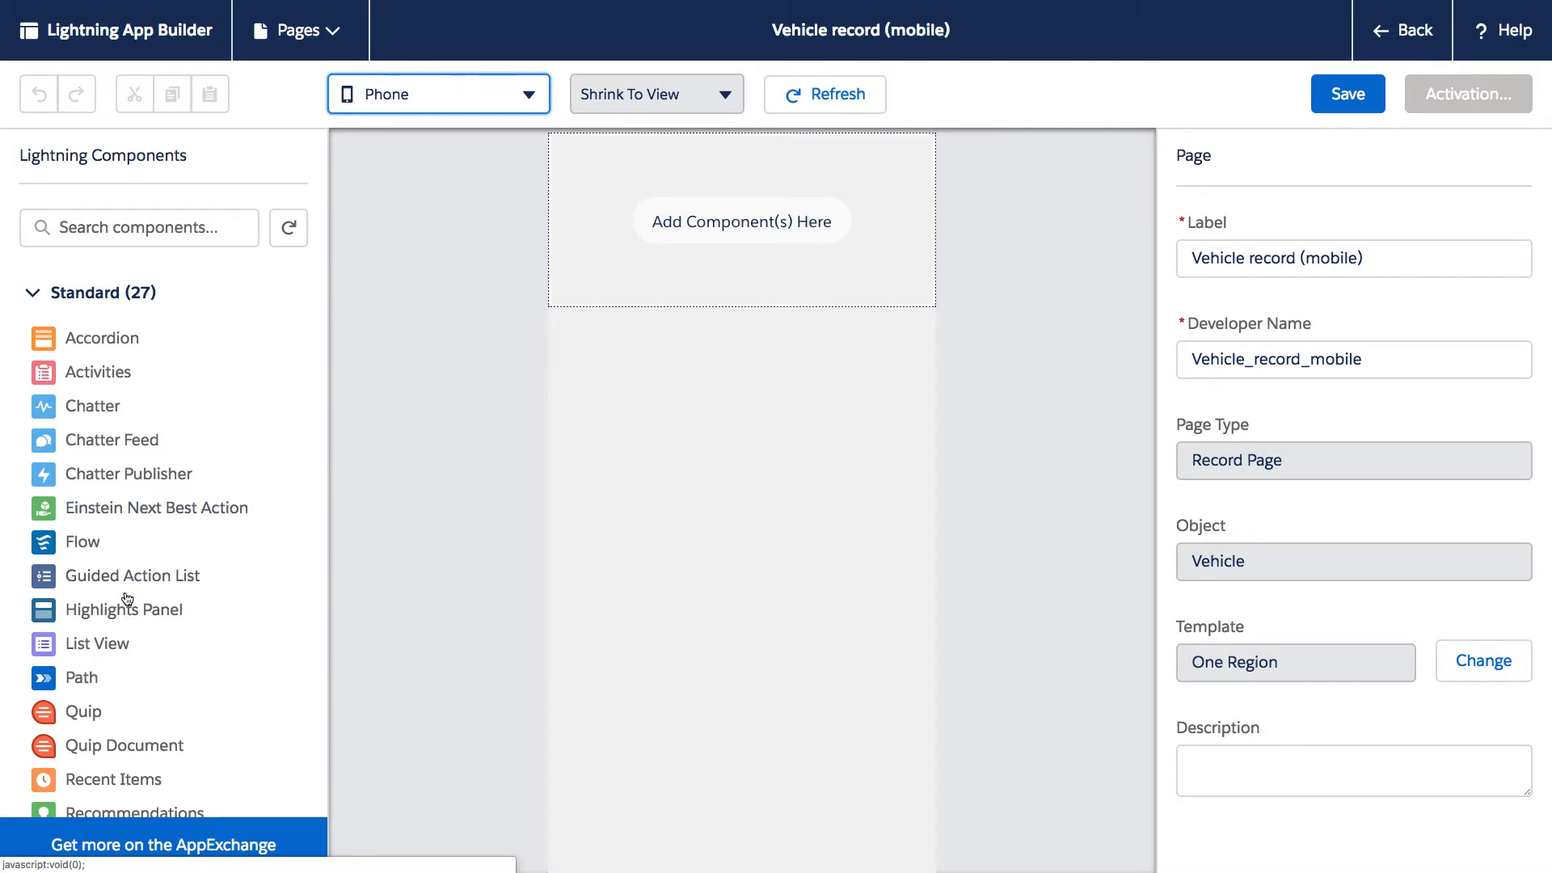
pyautogui.moveTo(119, 610); pyautogui.dragTo(635, 194)
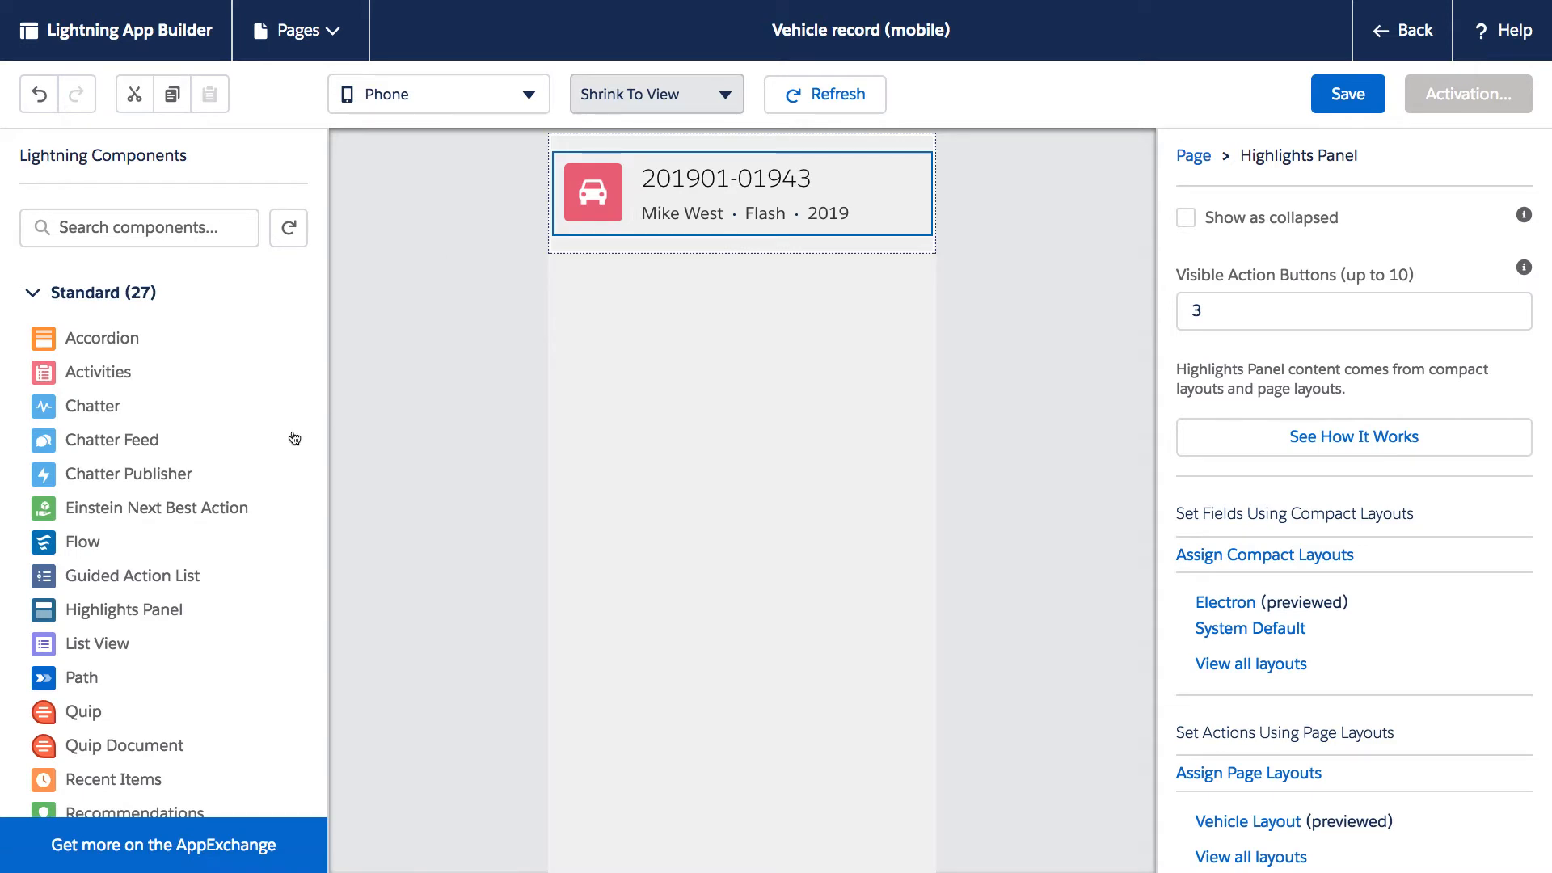
# - Add the custom Flow - Reloadable component below the Highlights Panel and set its flow name to Price_Quote
pyautogui.scroll(-11, 295, 438)
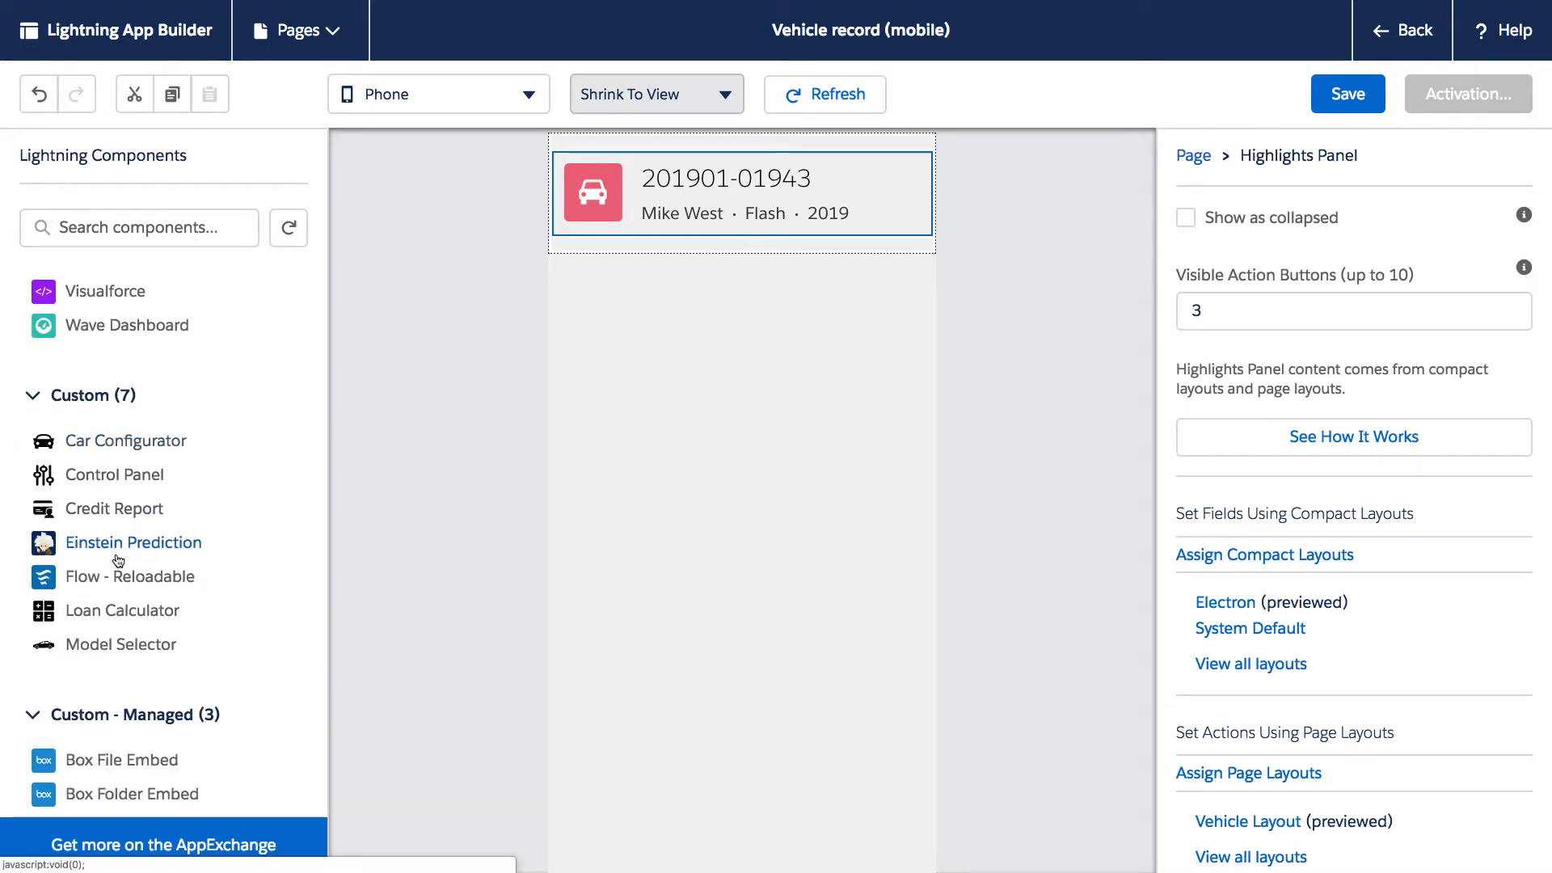
pyautogui.moveTo(87, 576); pyautogui.dragTo(611, 246)
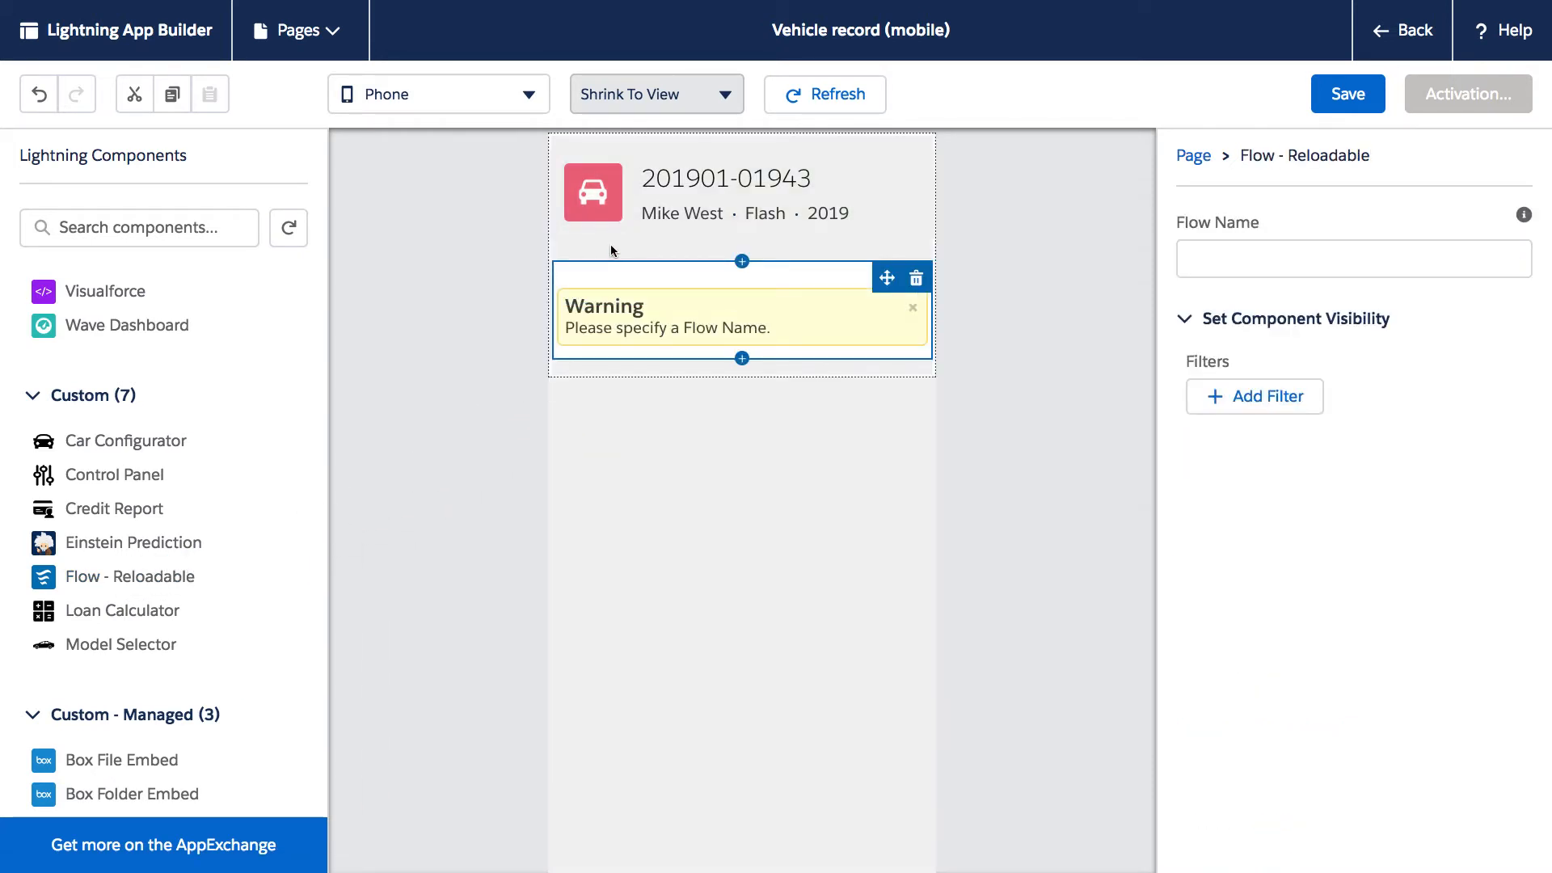
pyautogui.click(1222, 252)
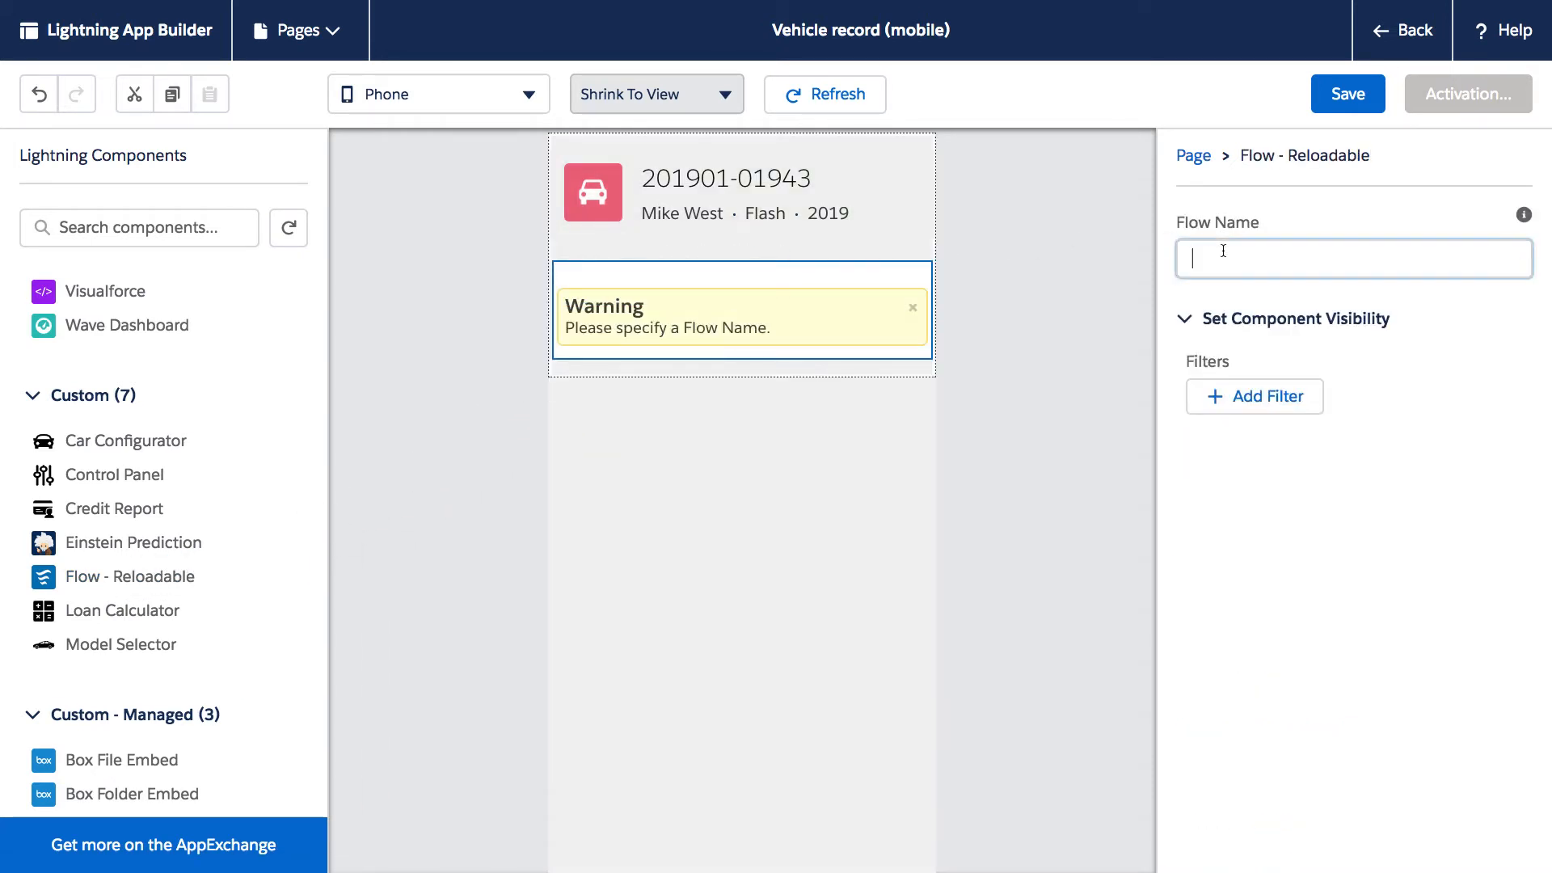
pyautogui.write('Price_')
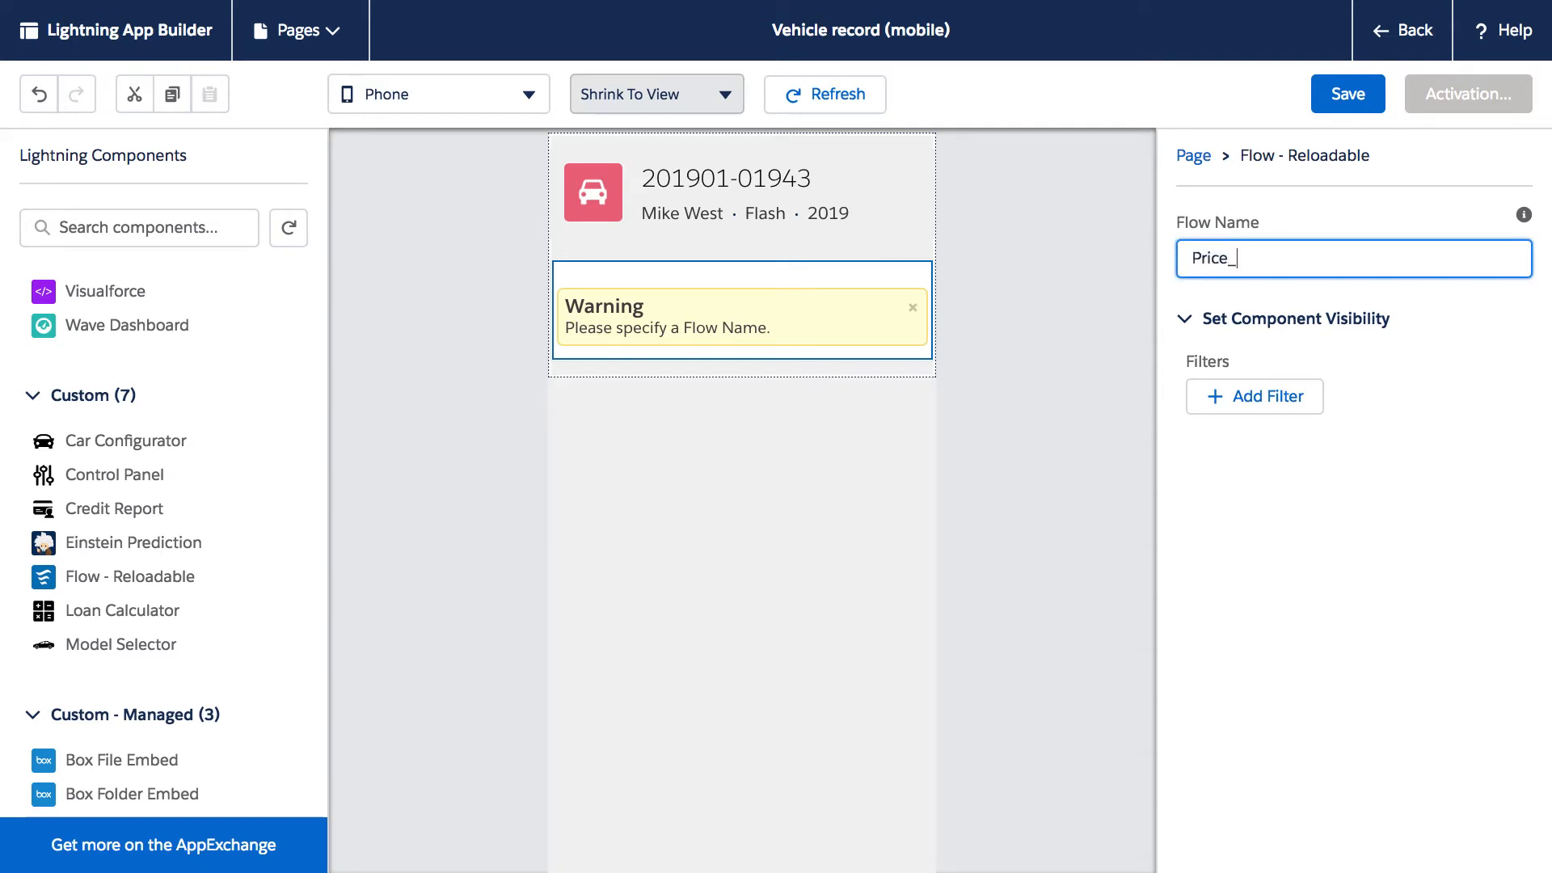
pyautogui.write('Quote')
pyautogui.press('Tab')
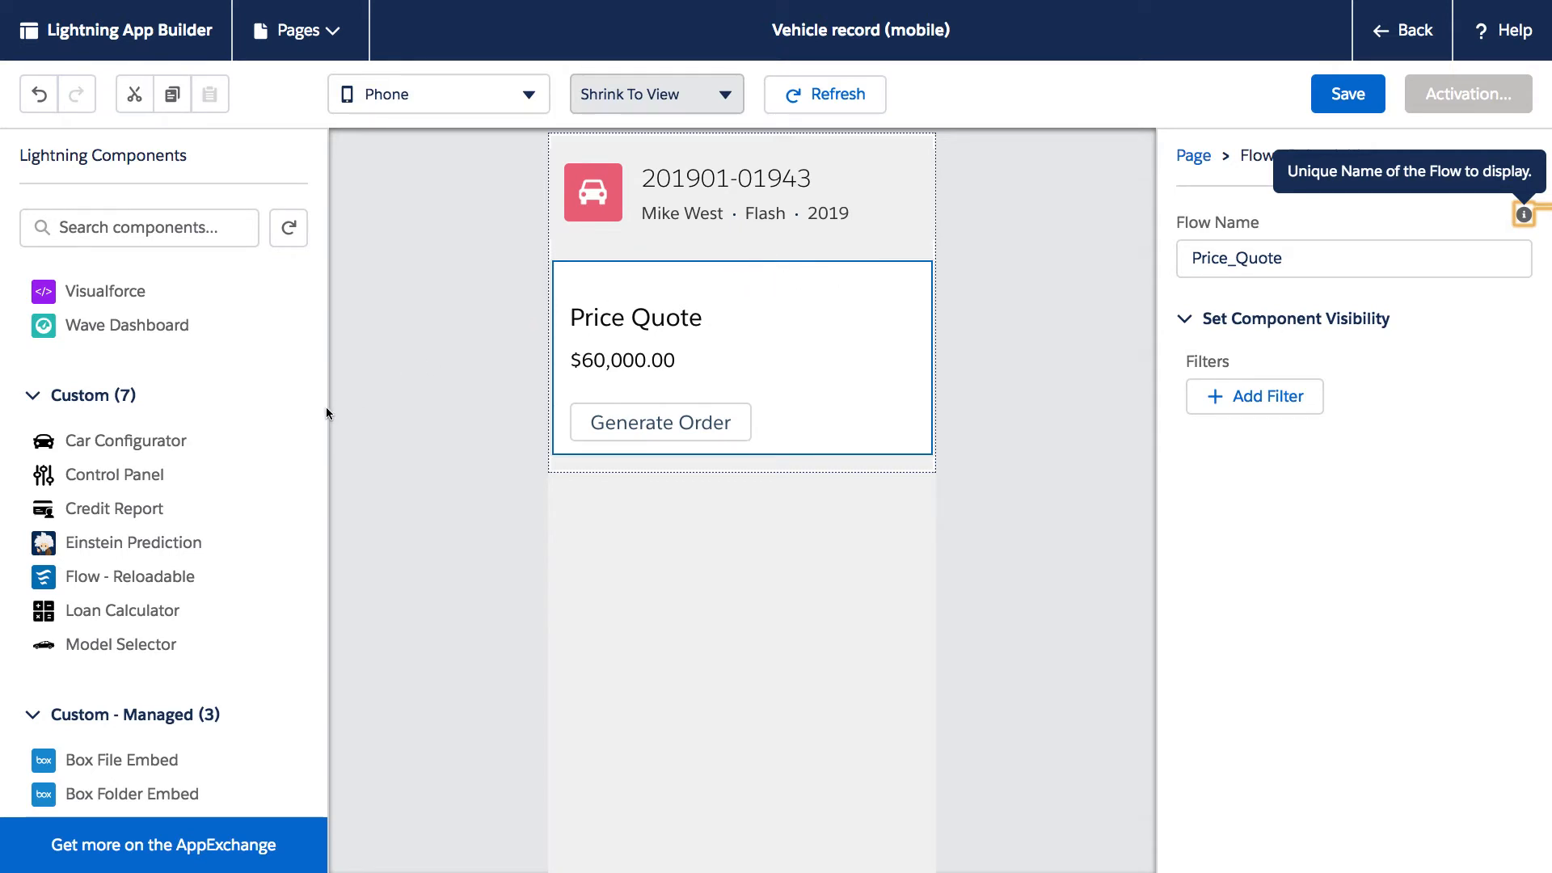
# - Add the Car Configurator between the Highlights Panel and the price quote, and place Related Lists below the quote
pyautogui.moveTo(136, 445); pyautogui.dragTo(580, 254)
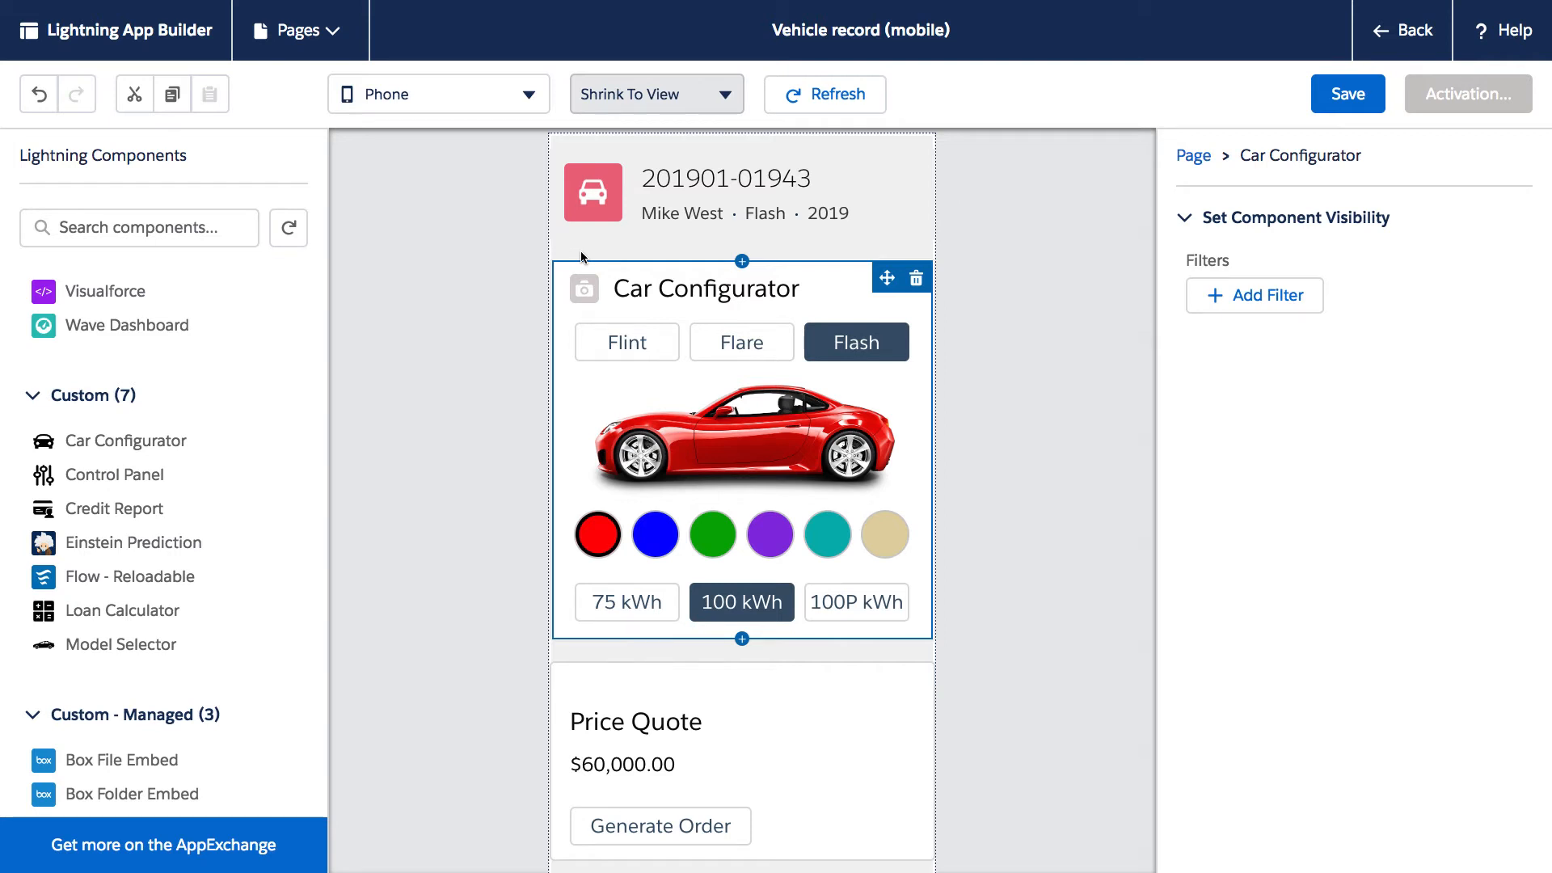
pyautogui.scroll(10, 253, 416)
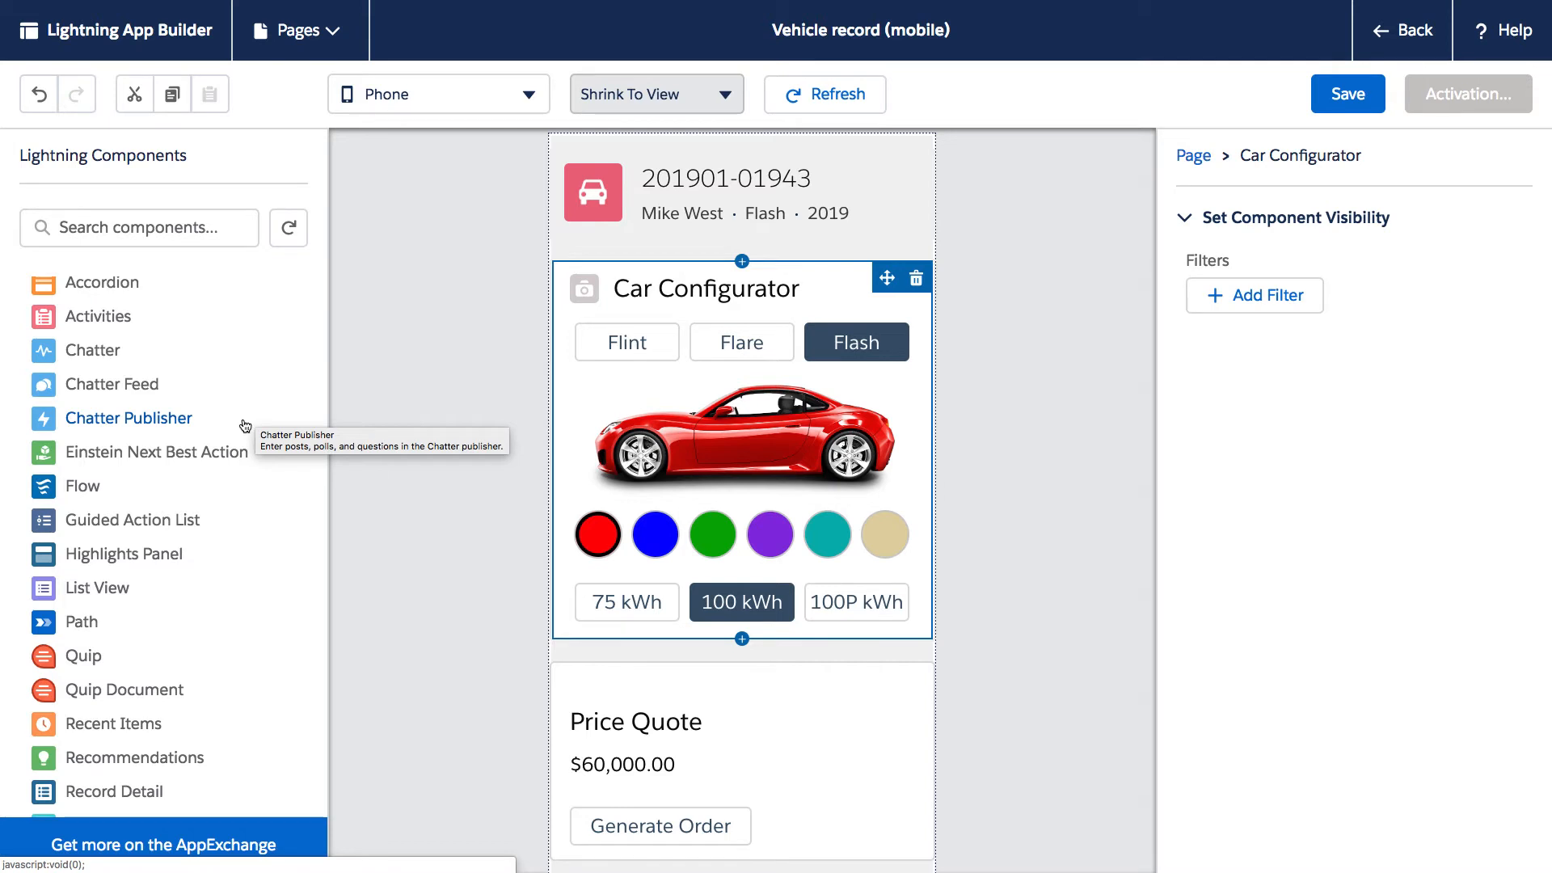
pyautogui.scroll(-3, 242, 429)
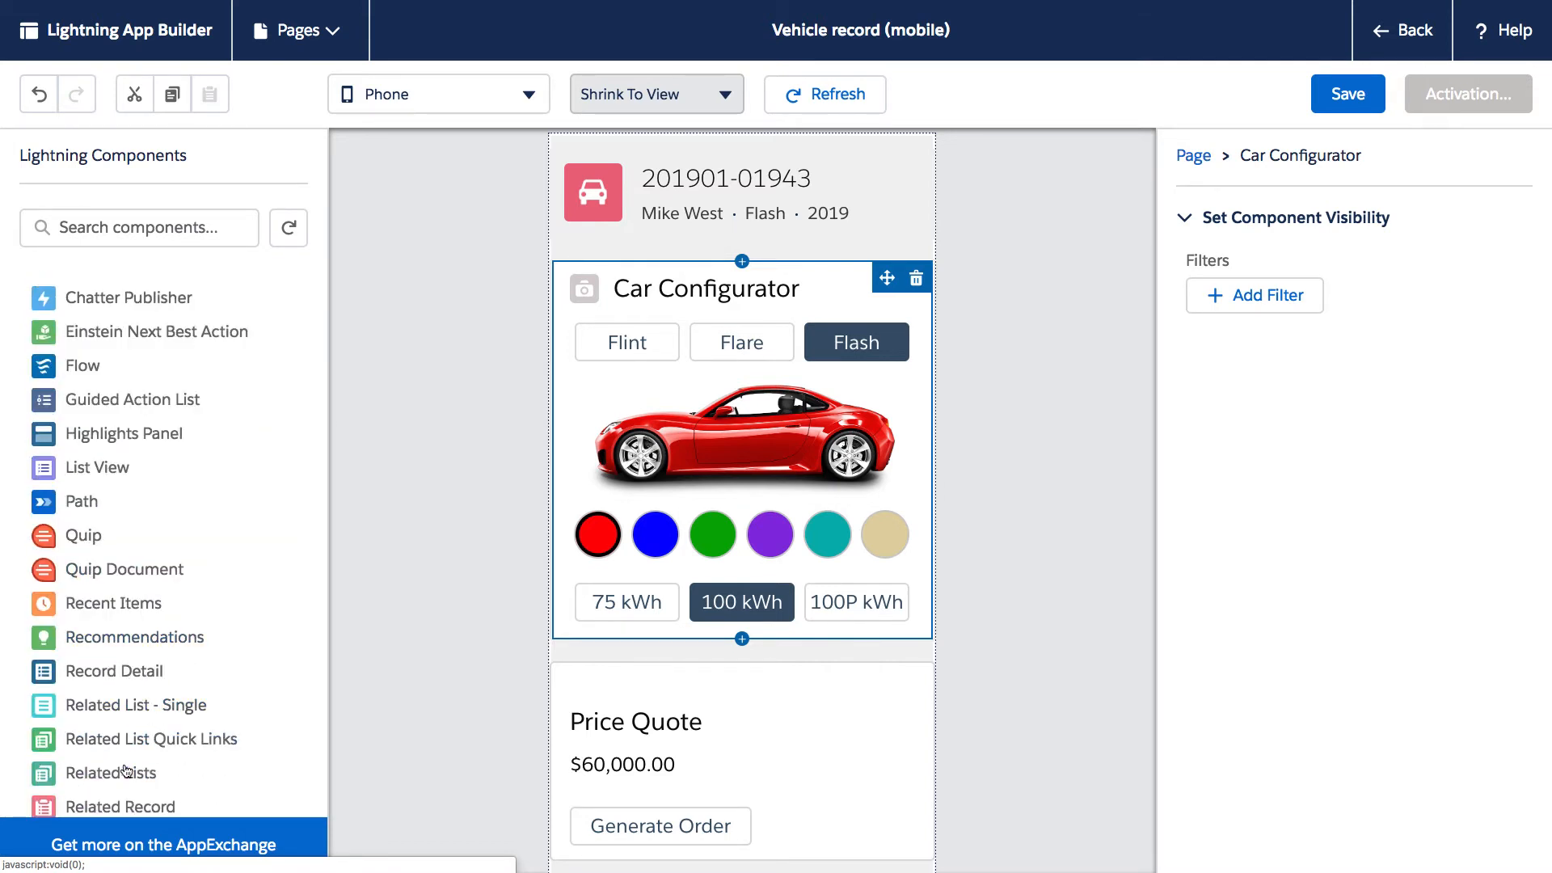
pyautogui.moveTo(119, 774); pyautogui.dragTo(586, 804)
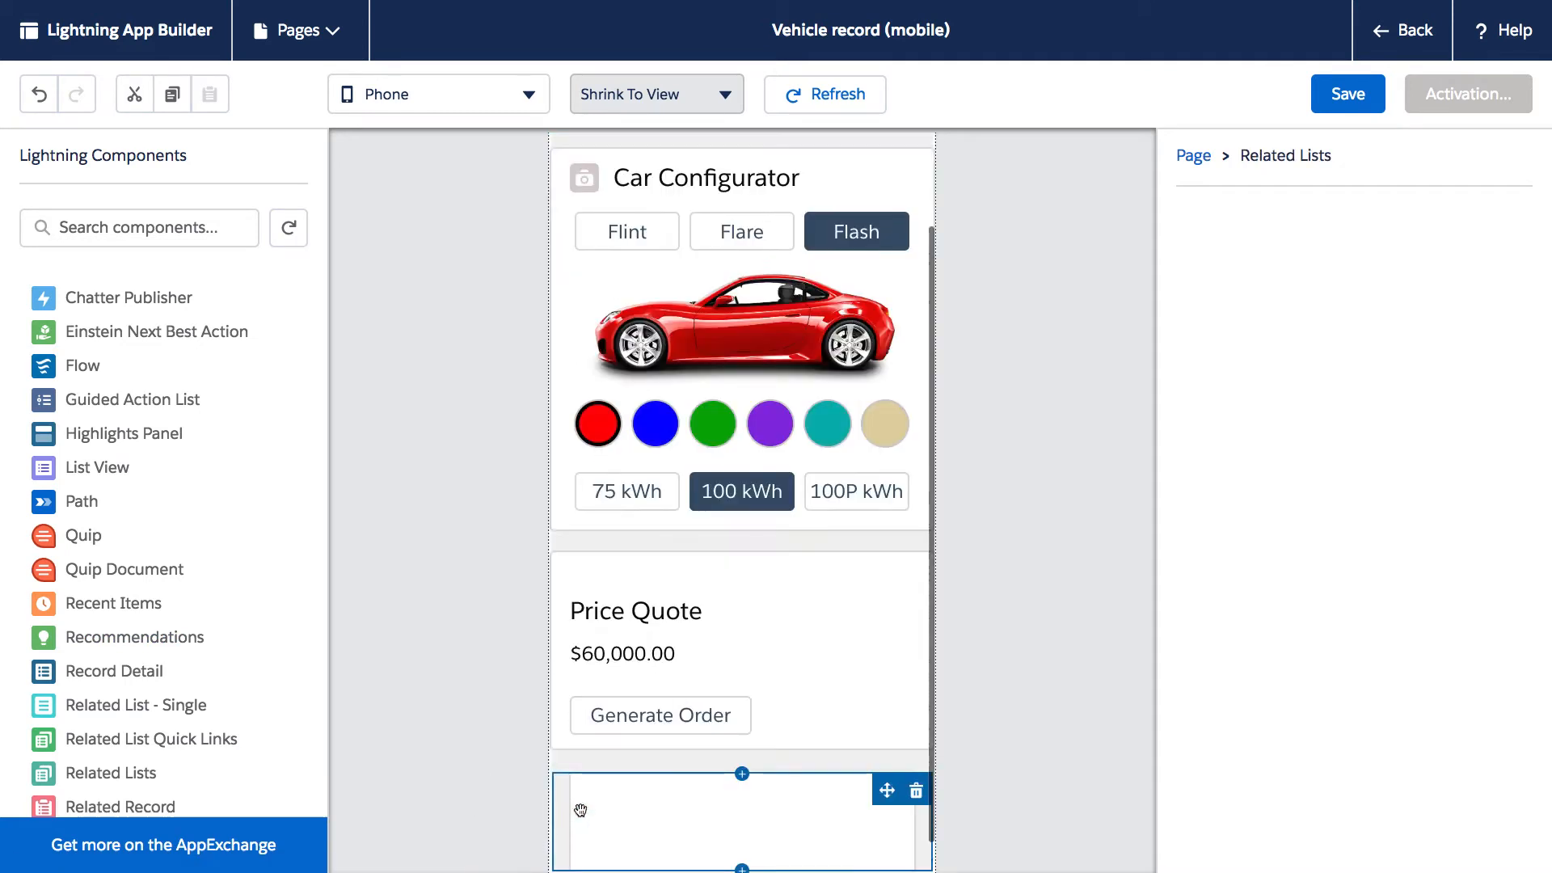
pyautogui.scroll(-5, 637, 612)
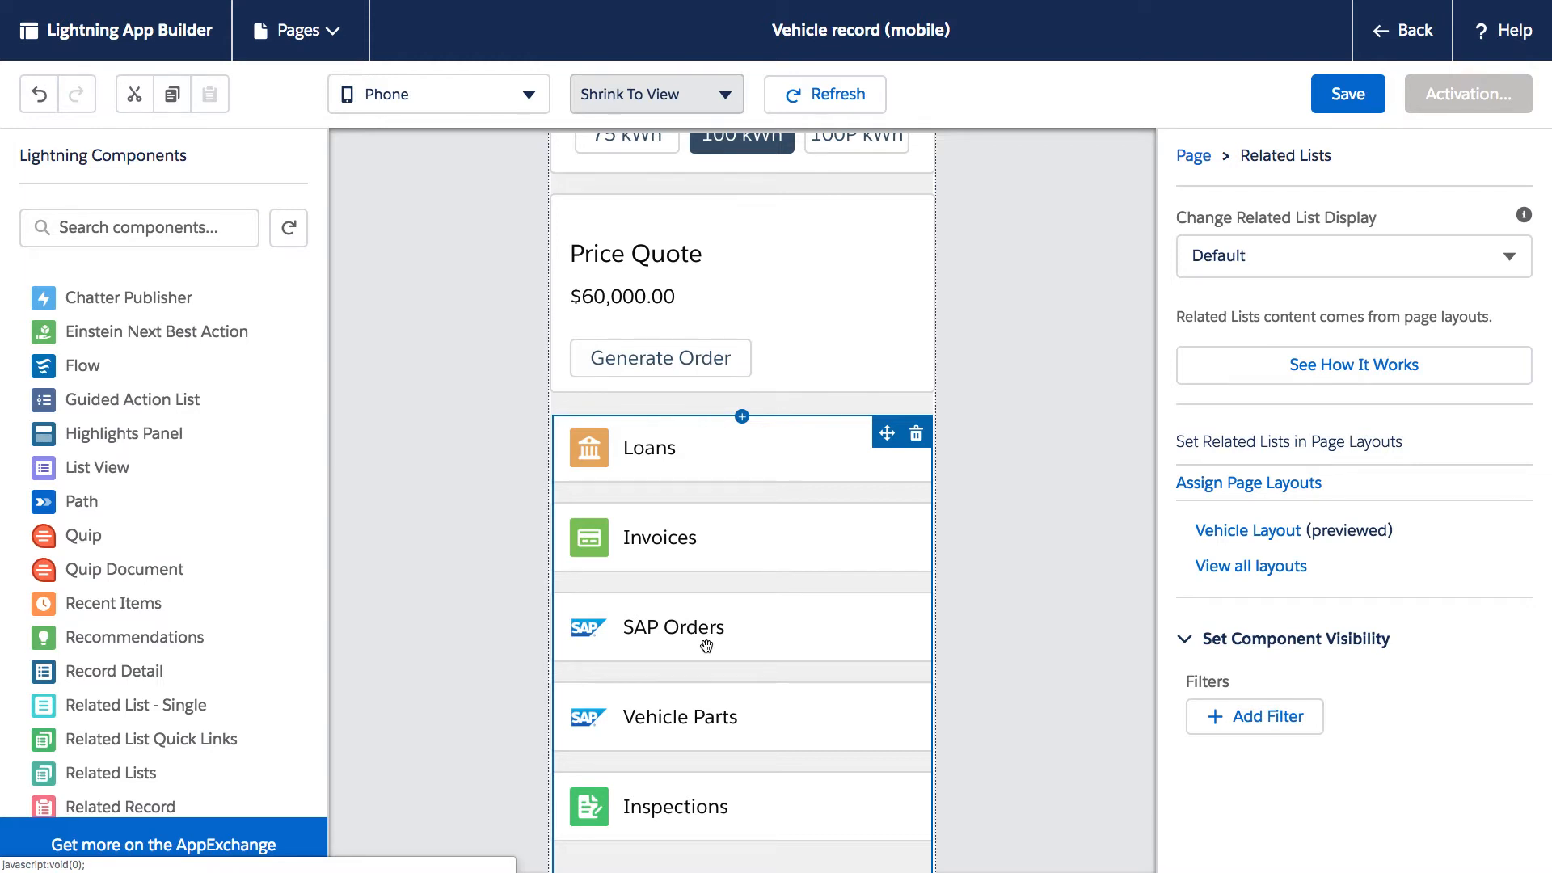
pyautogui.scroll(5, 705, 644)
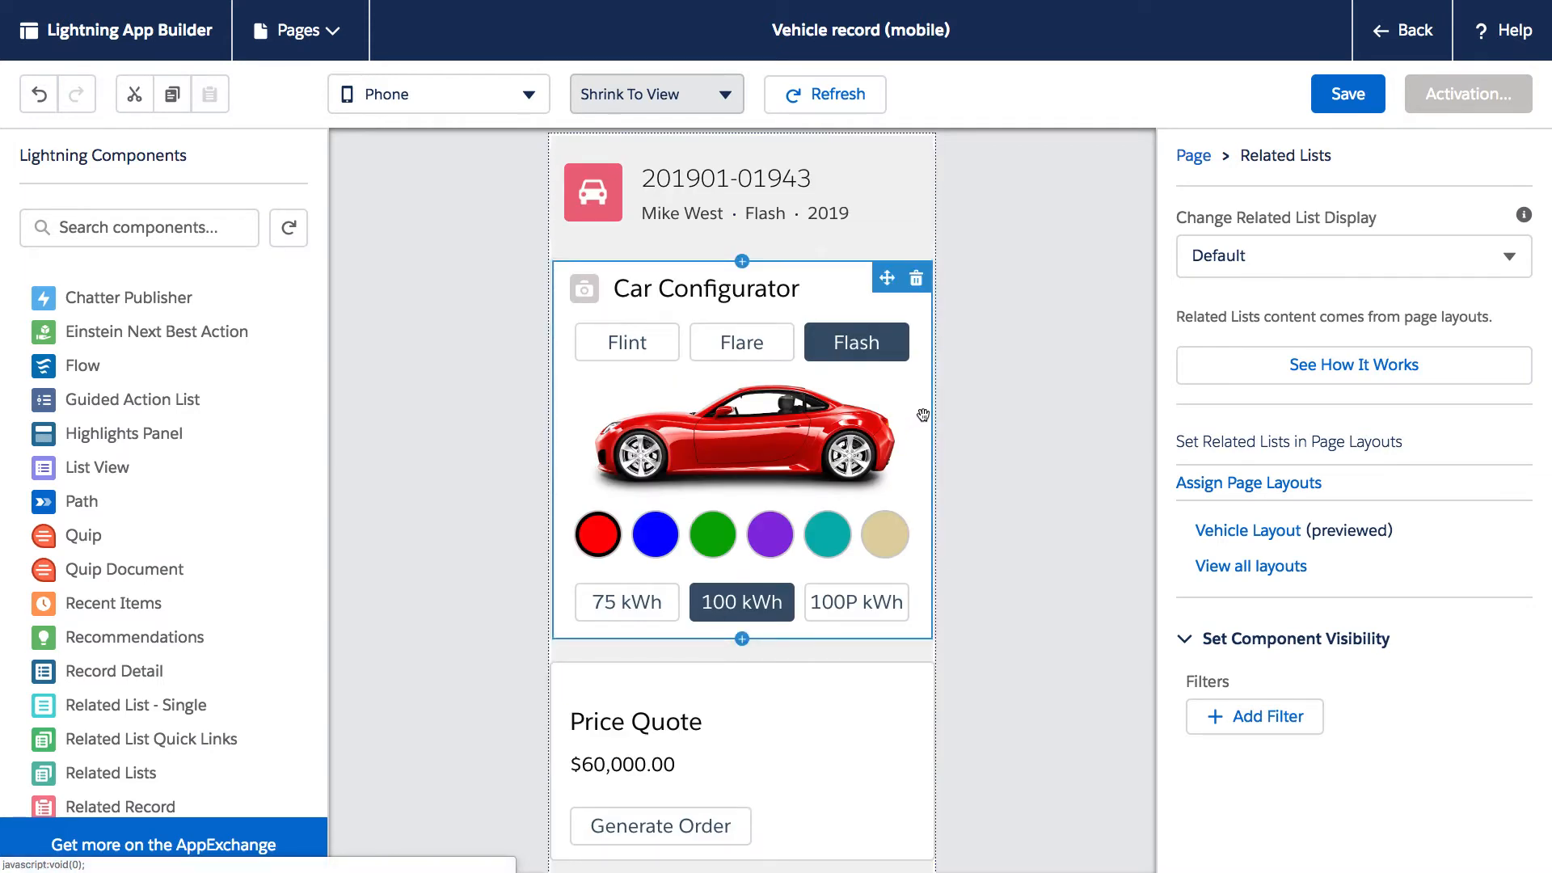
# - Save the page and activate it as the org default for the Phone only form factor
pyautogui.click(1335, 97)
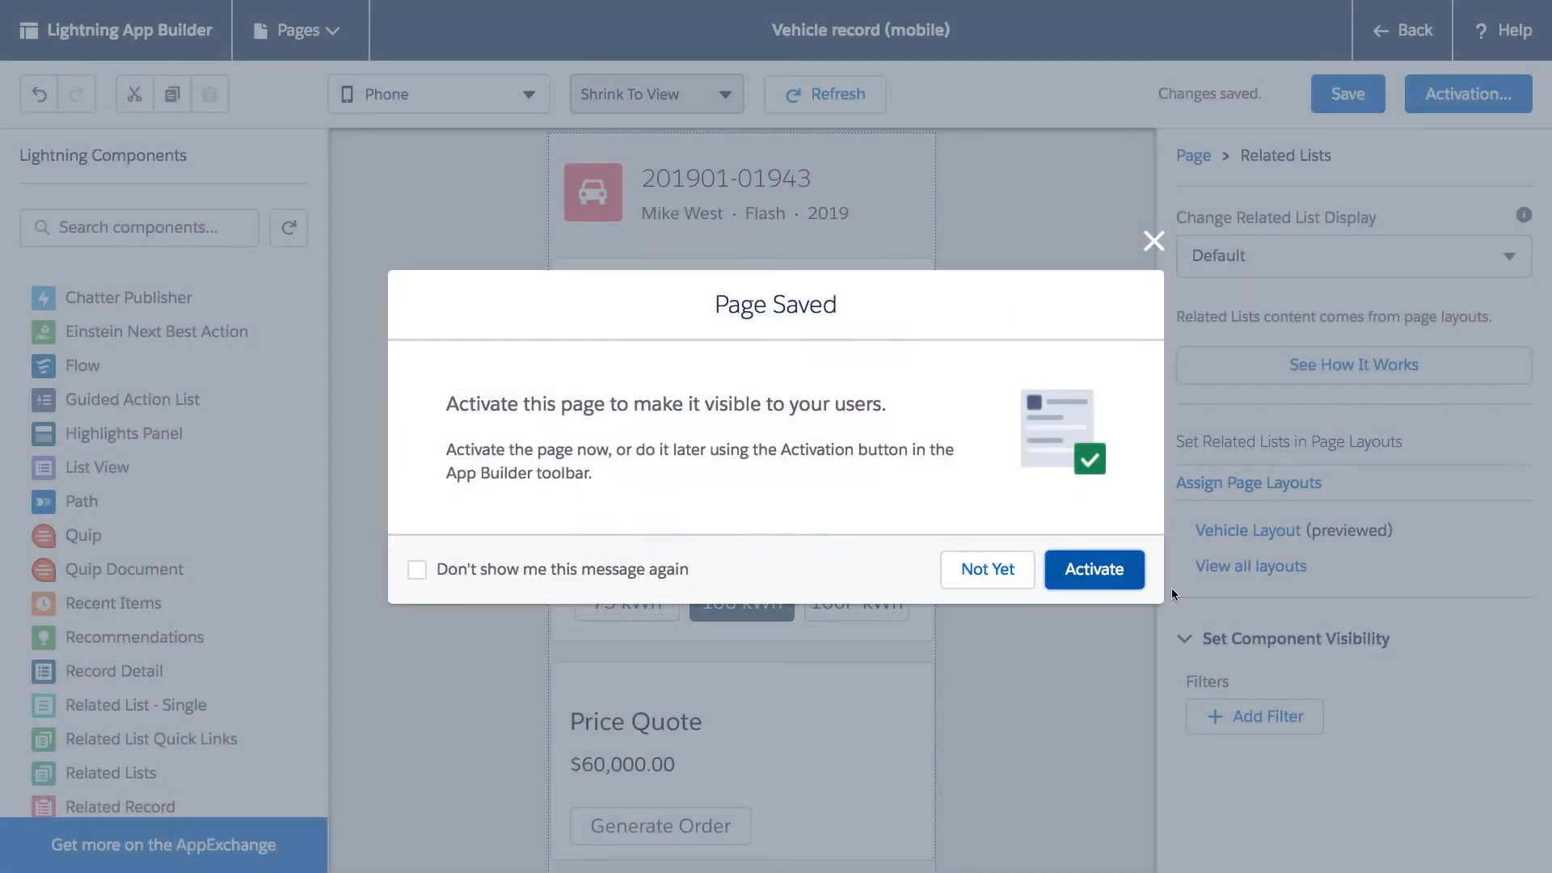
pyautogui.click(1127, 580)
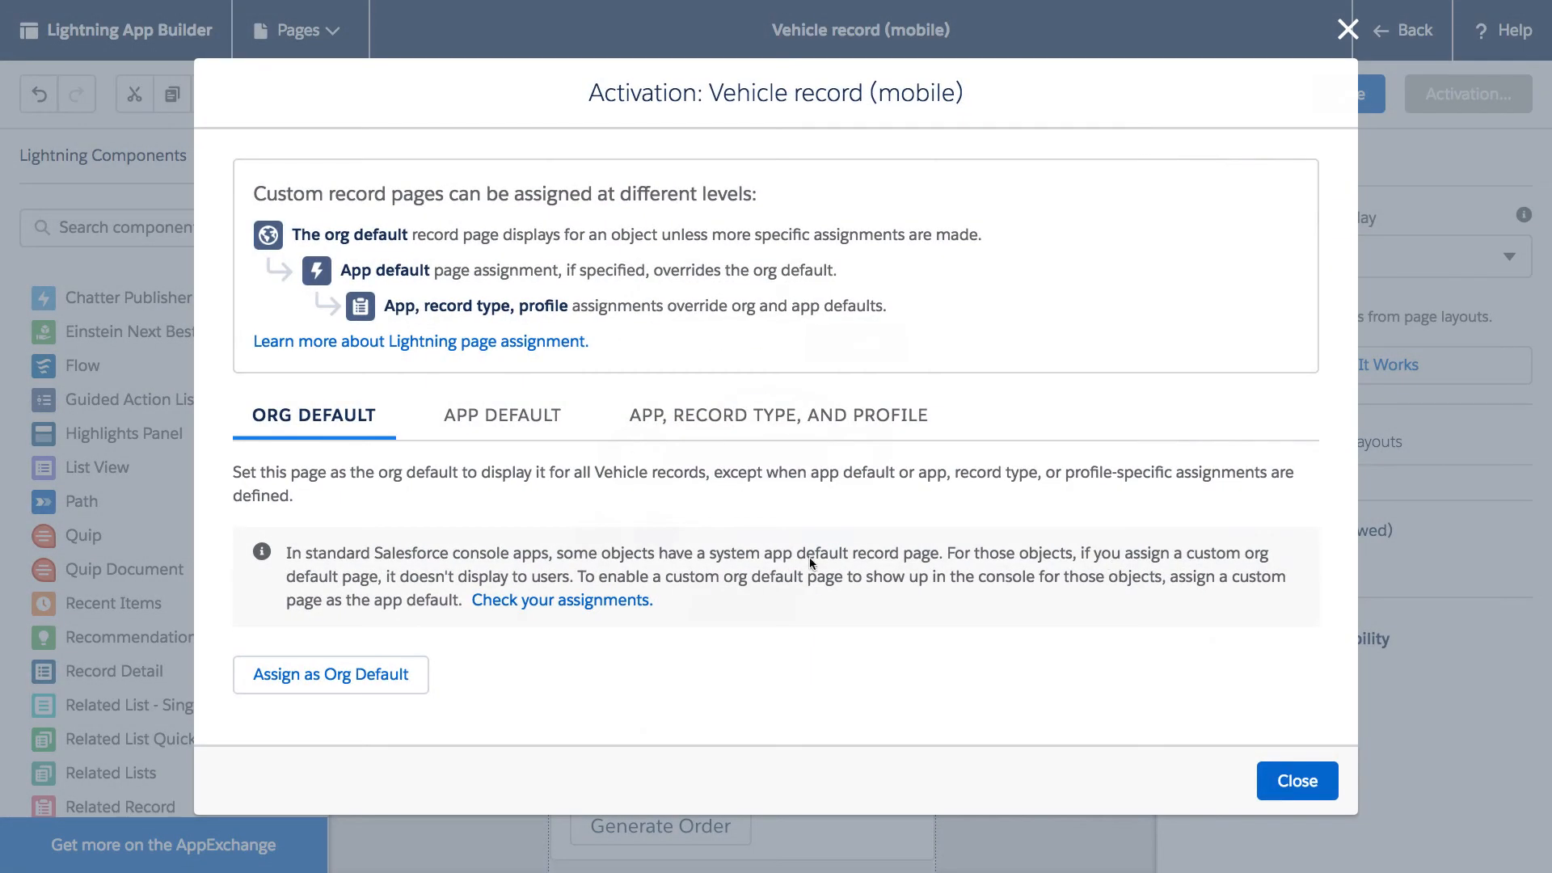
pyautogui.click(353, 676)
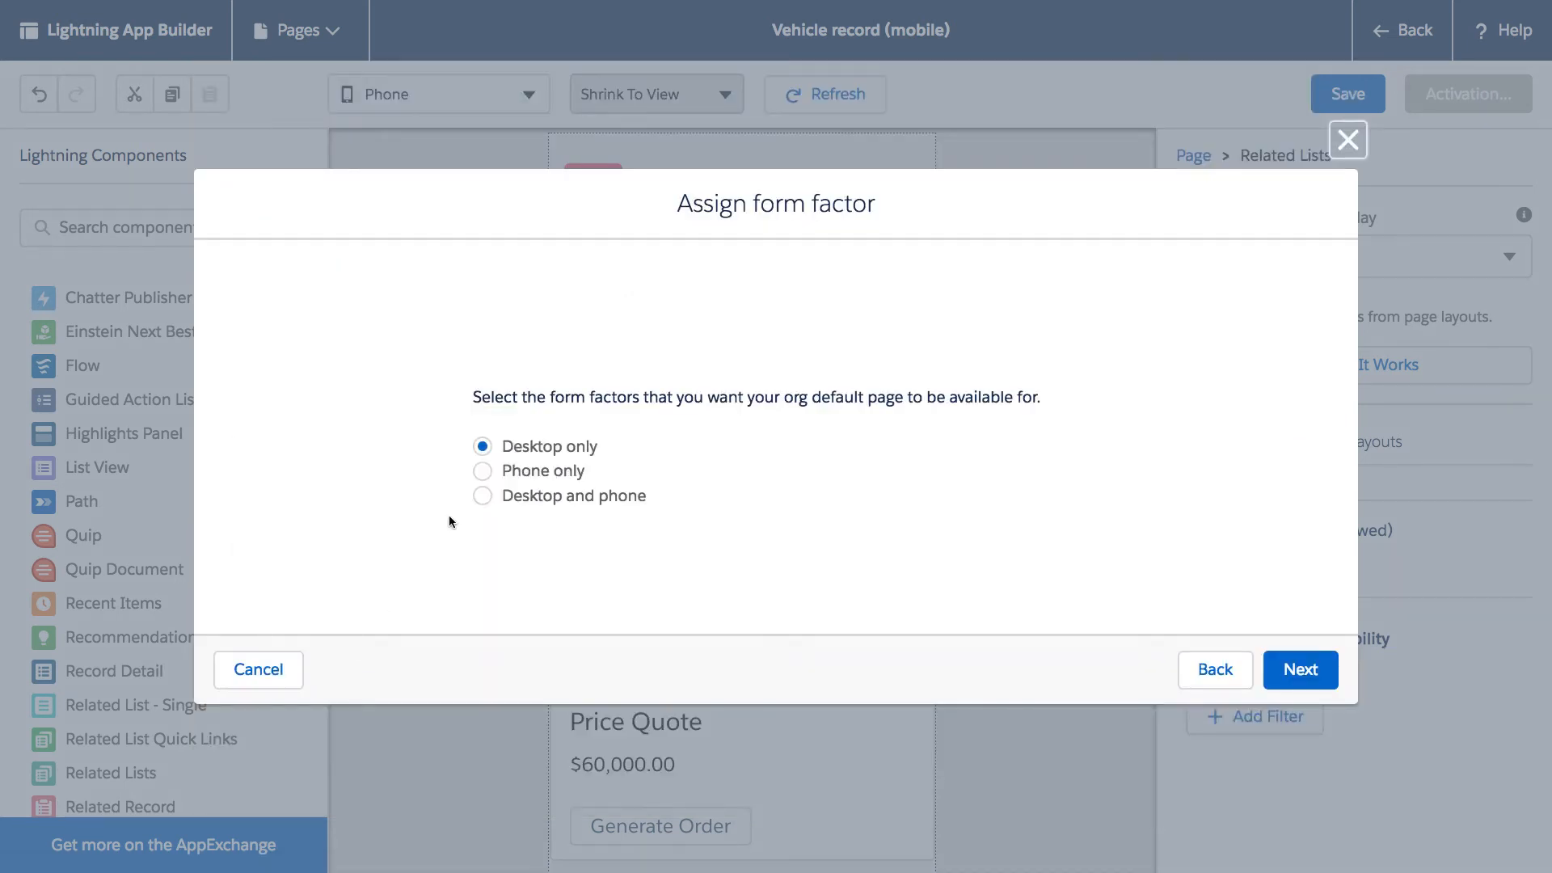
pyautogui.click(512, 472)
pyautogui.click(1299, 669)
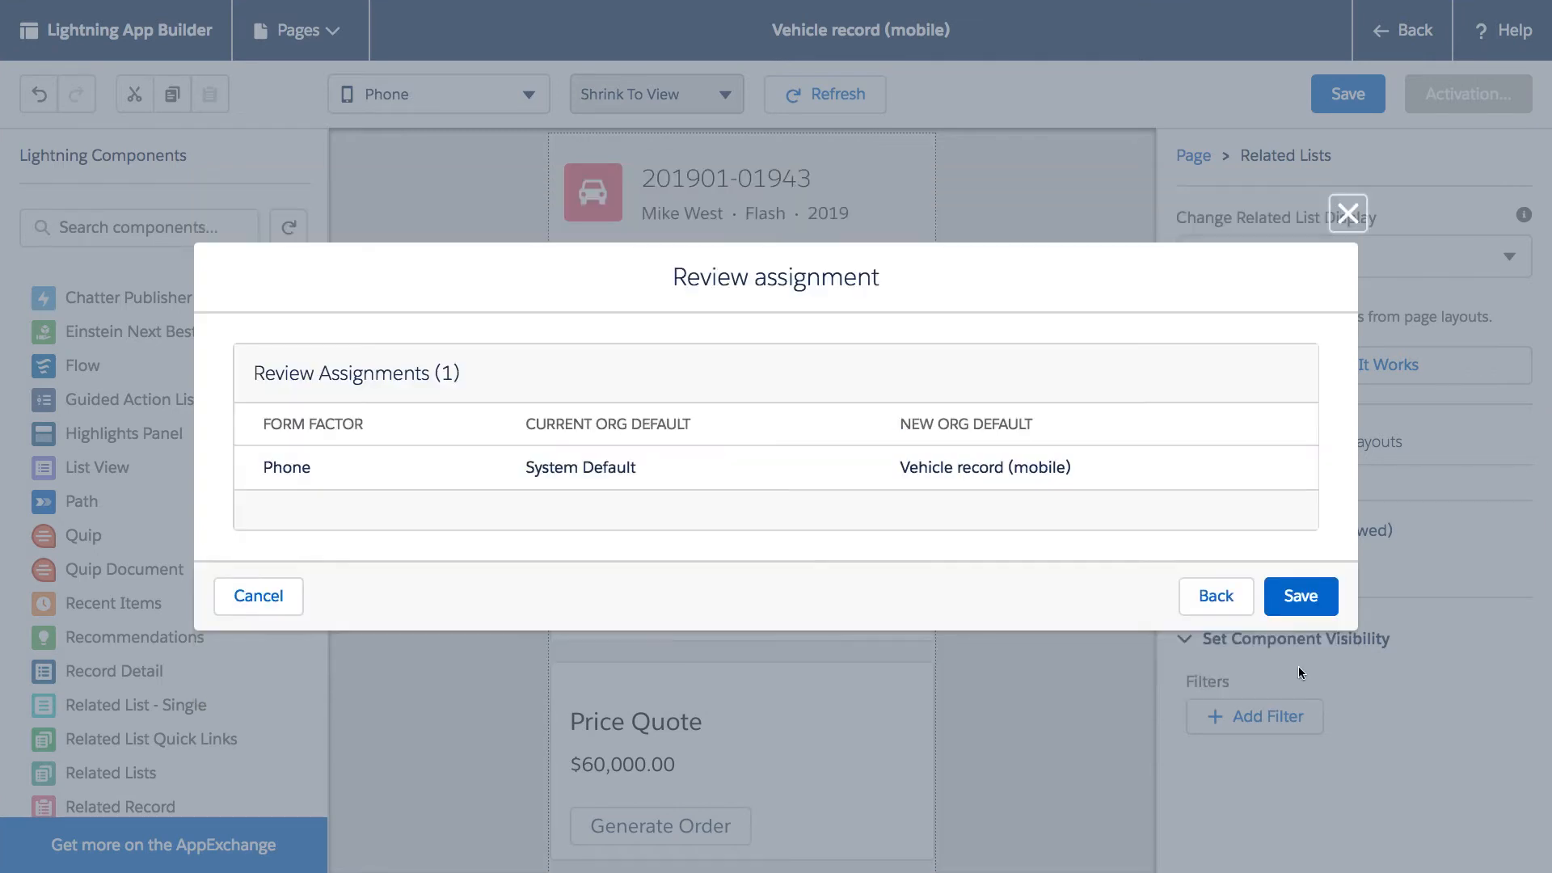
pyautogui.click(1293, 596)
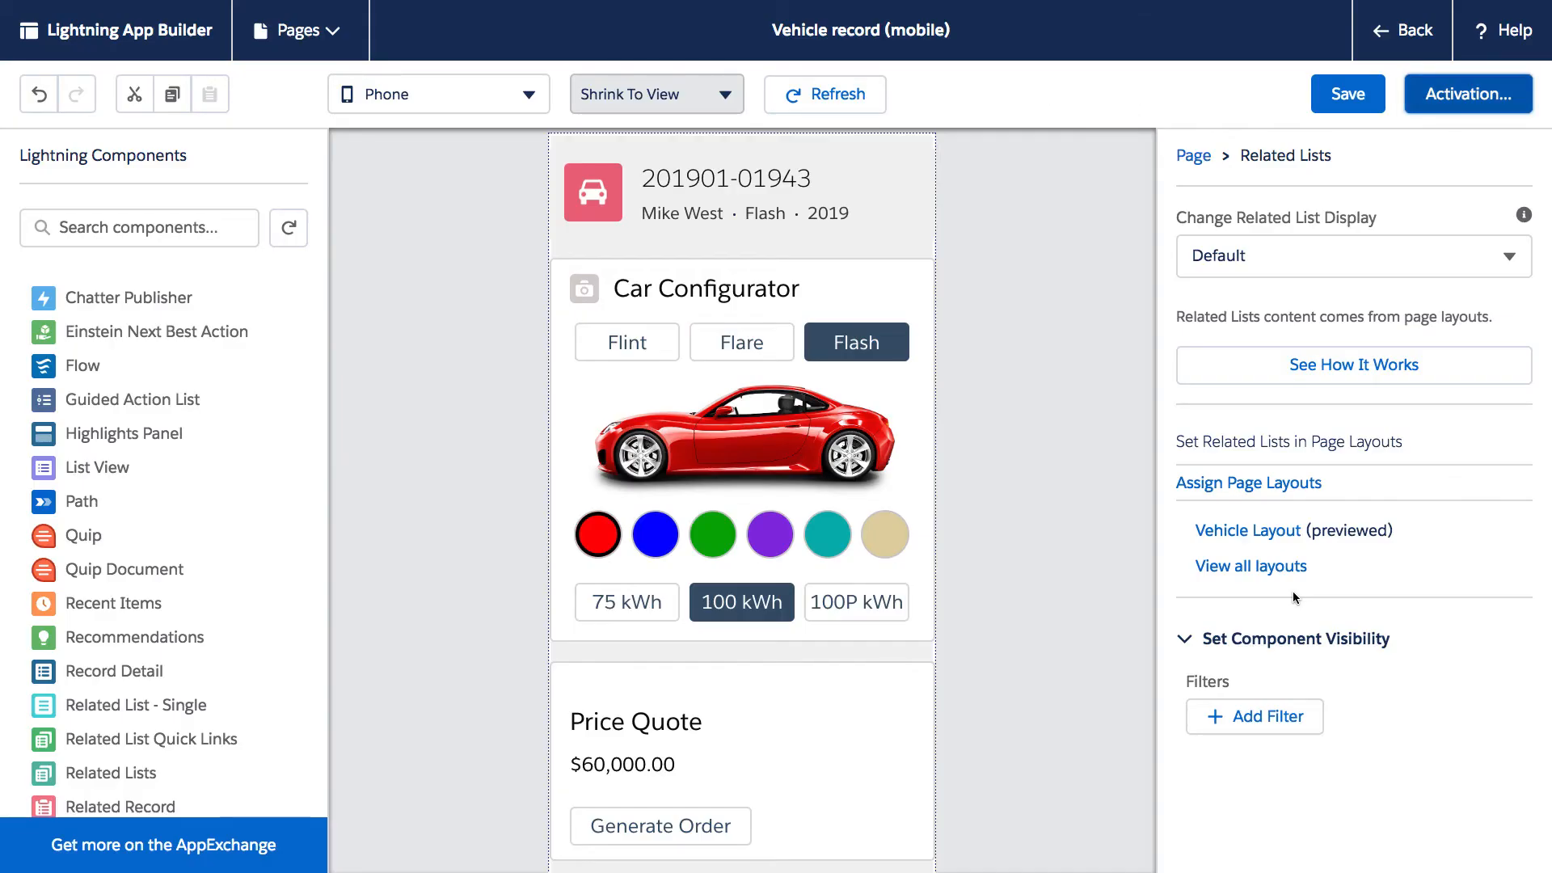
# - Switch to the mirrored phone in QuickTime Player to view the vehicle record page on mobile
pyautogui.hotkey('ctrl', 'Up')
pyautogui.click(1061, 85)
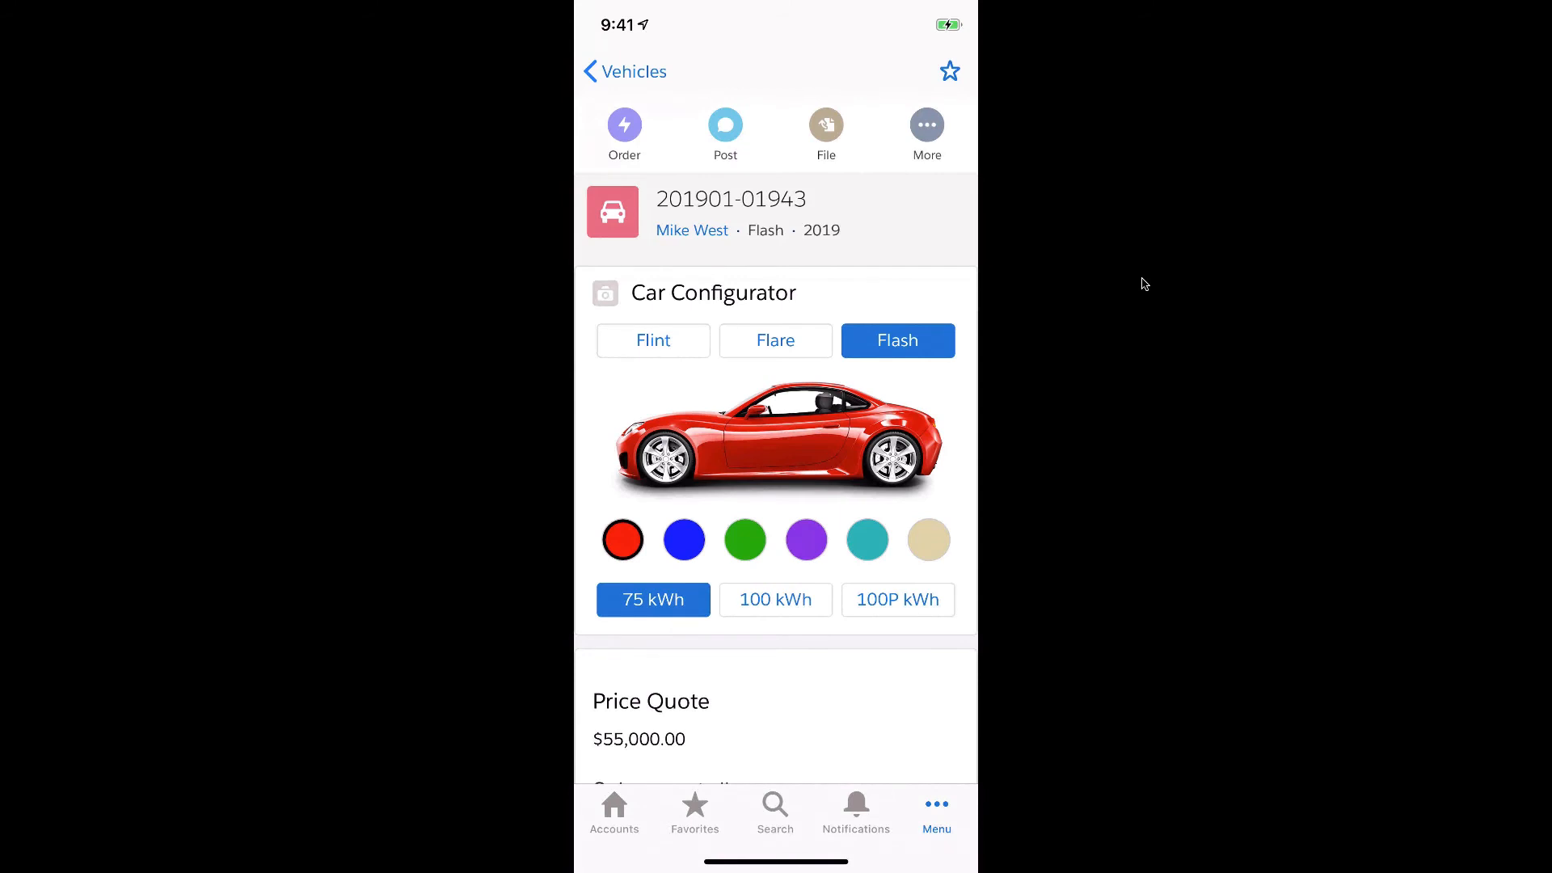
# - Switch to the Salesforce Setup window and open the Predict_Cancellations prediction for editing
pyautogui.hotkey('ctrl', 'Up')
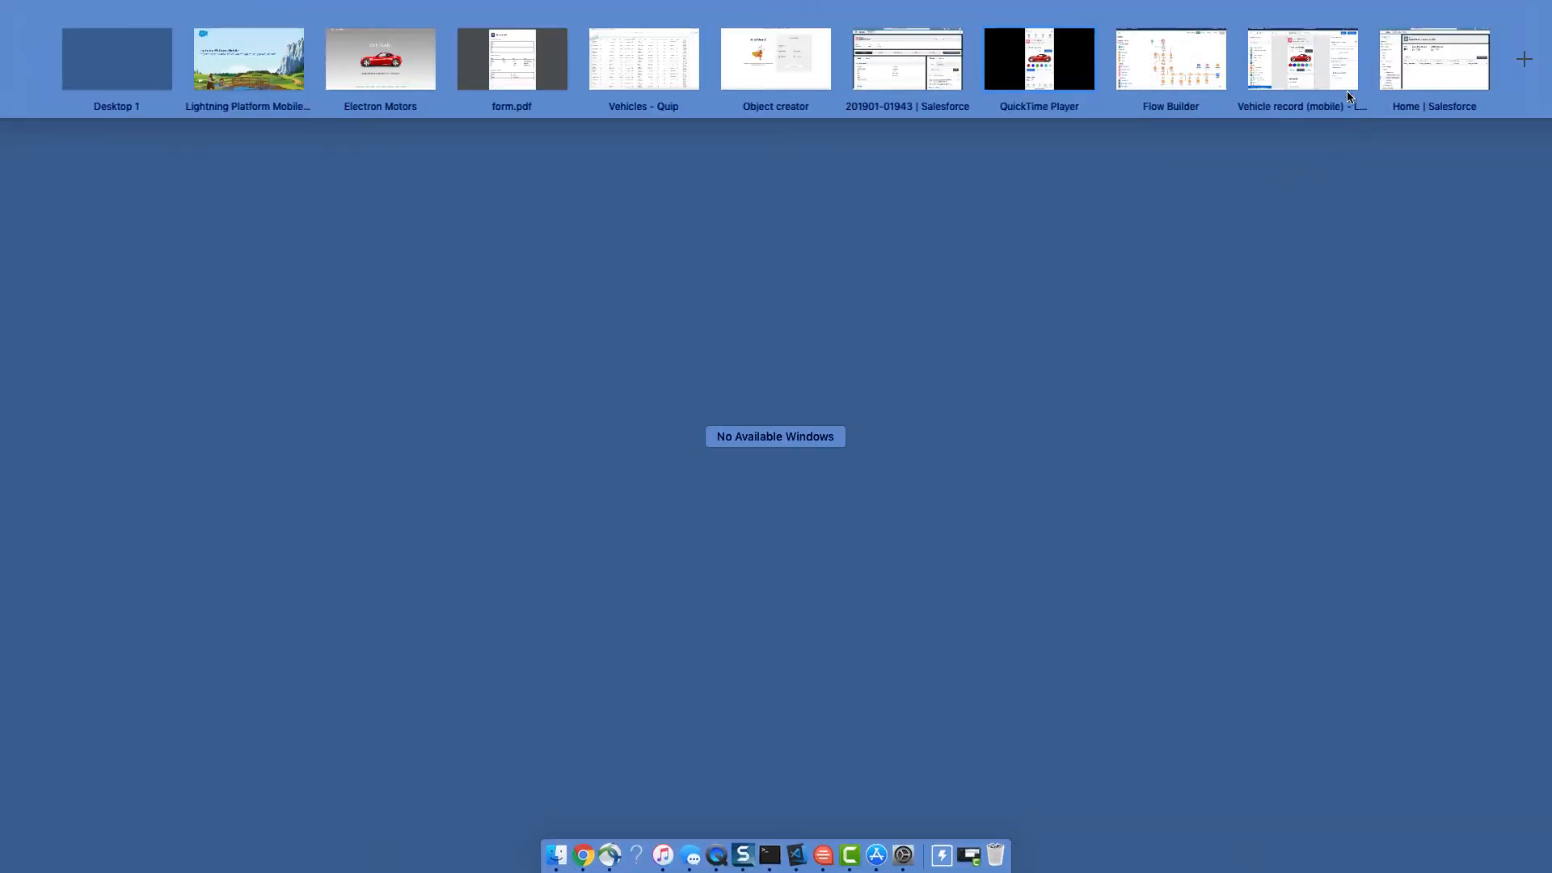
pyautogui.click(1404, 73)
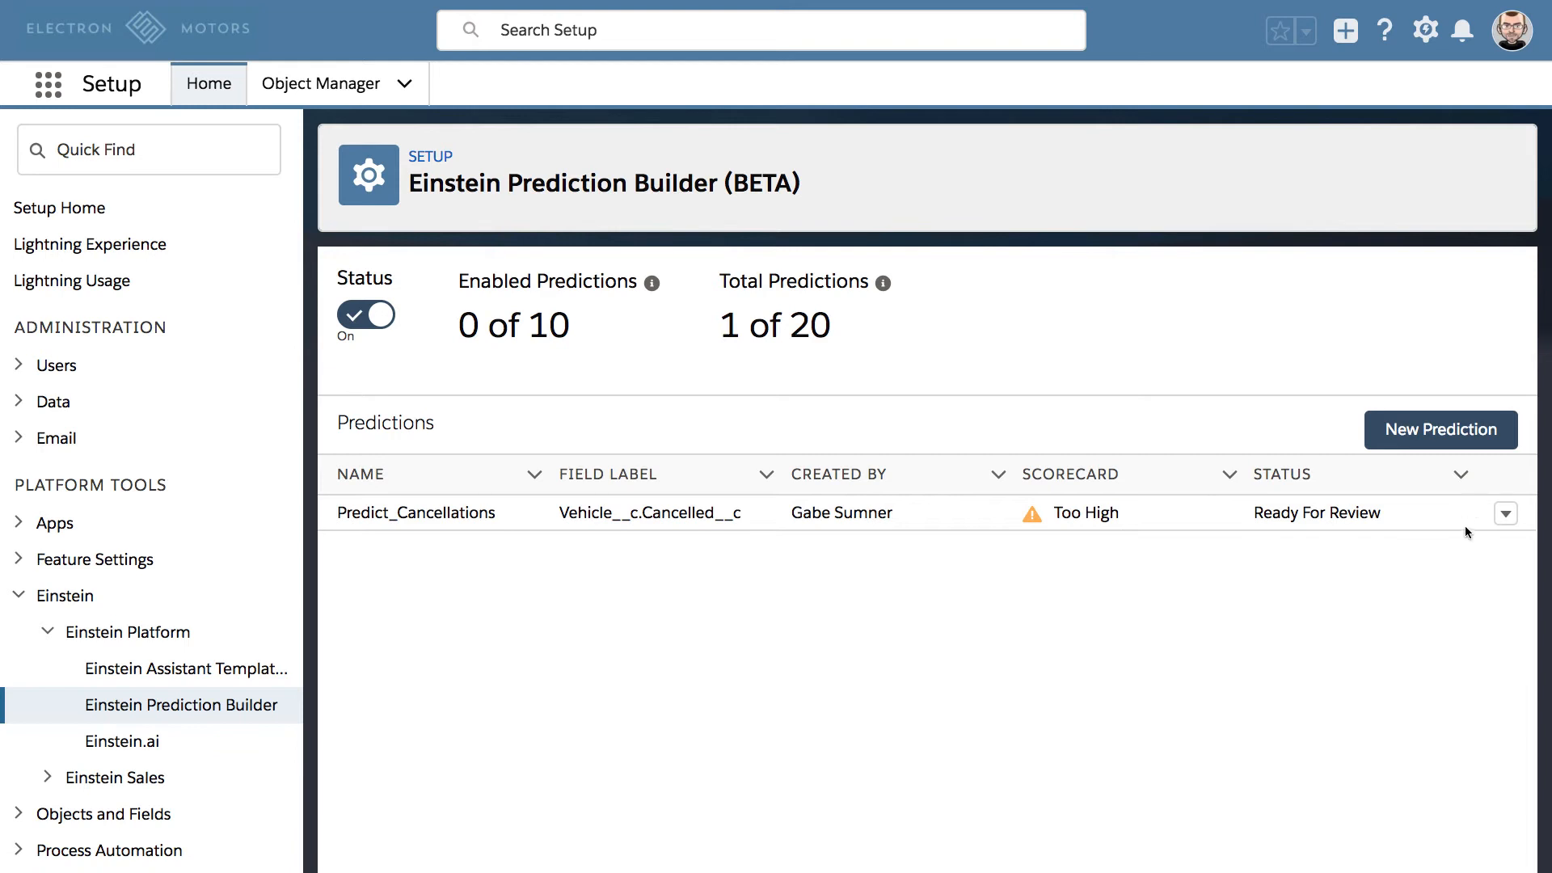
pyautogui.click(1504, 515)
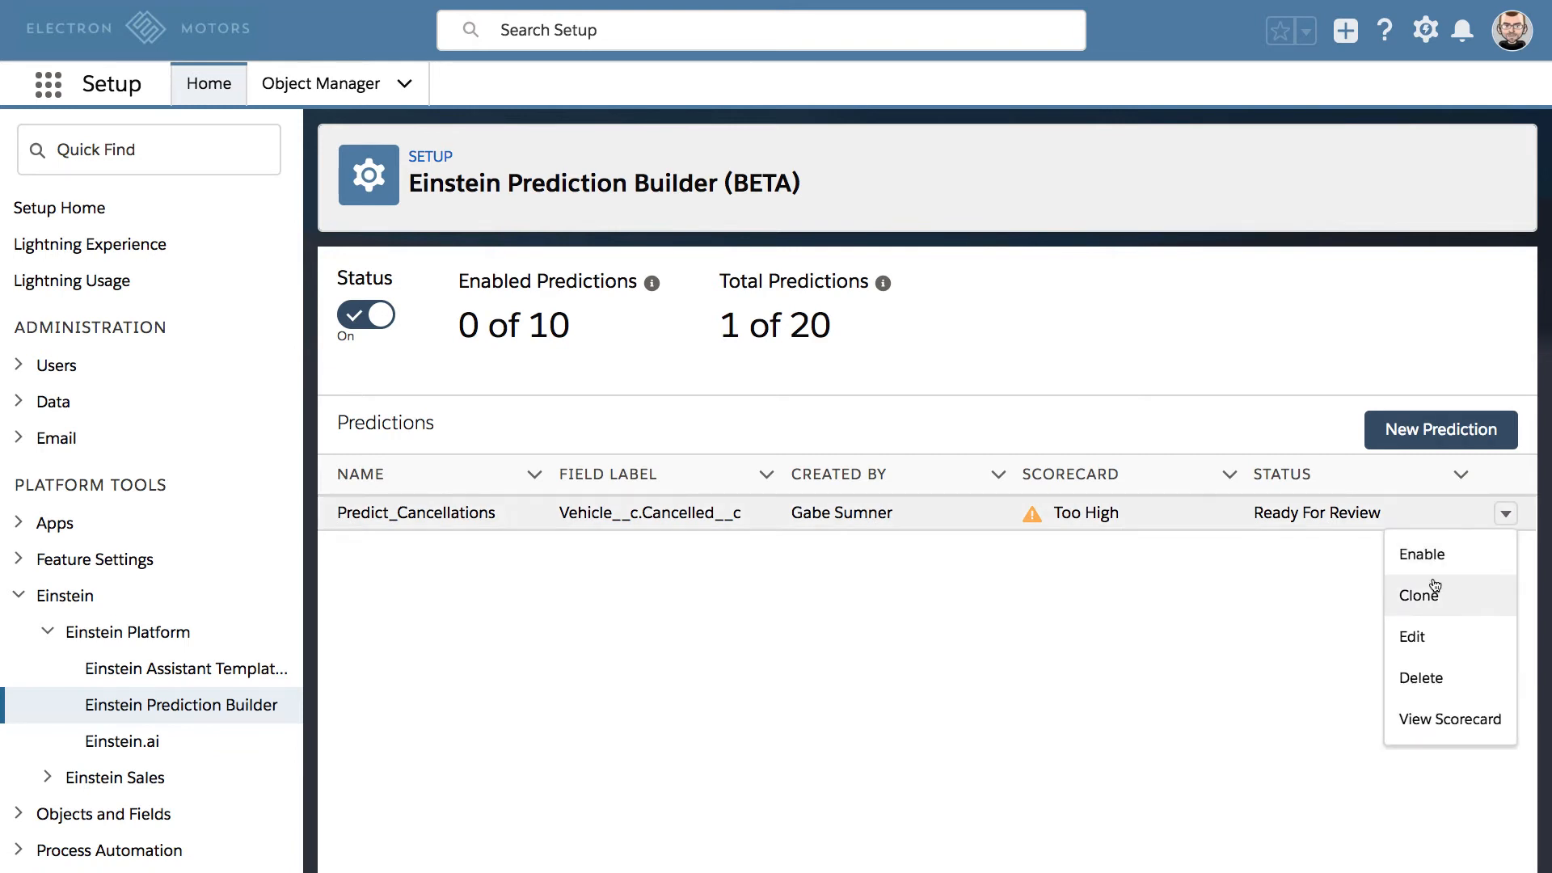
pyautogui.click(1416, 638)
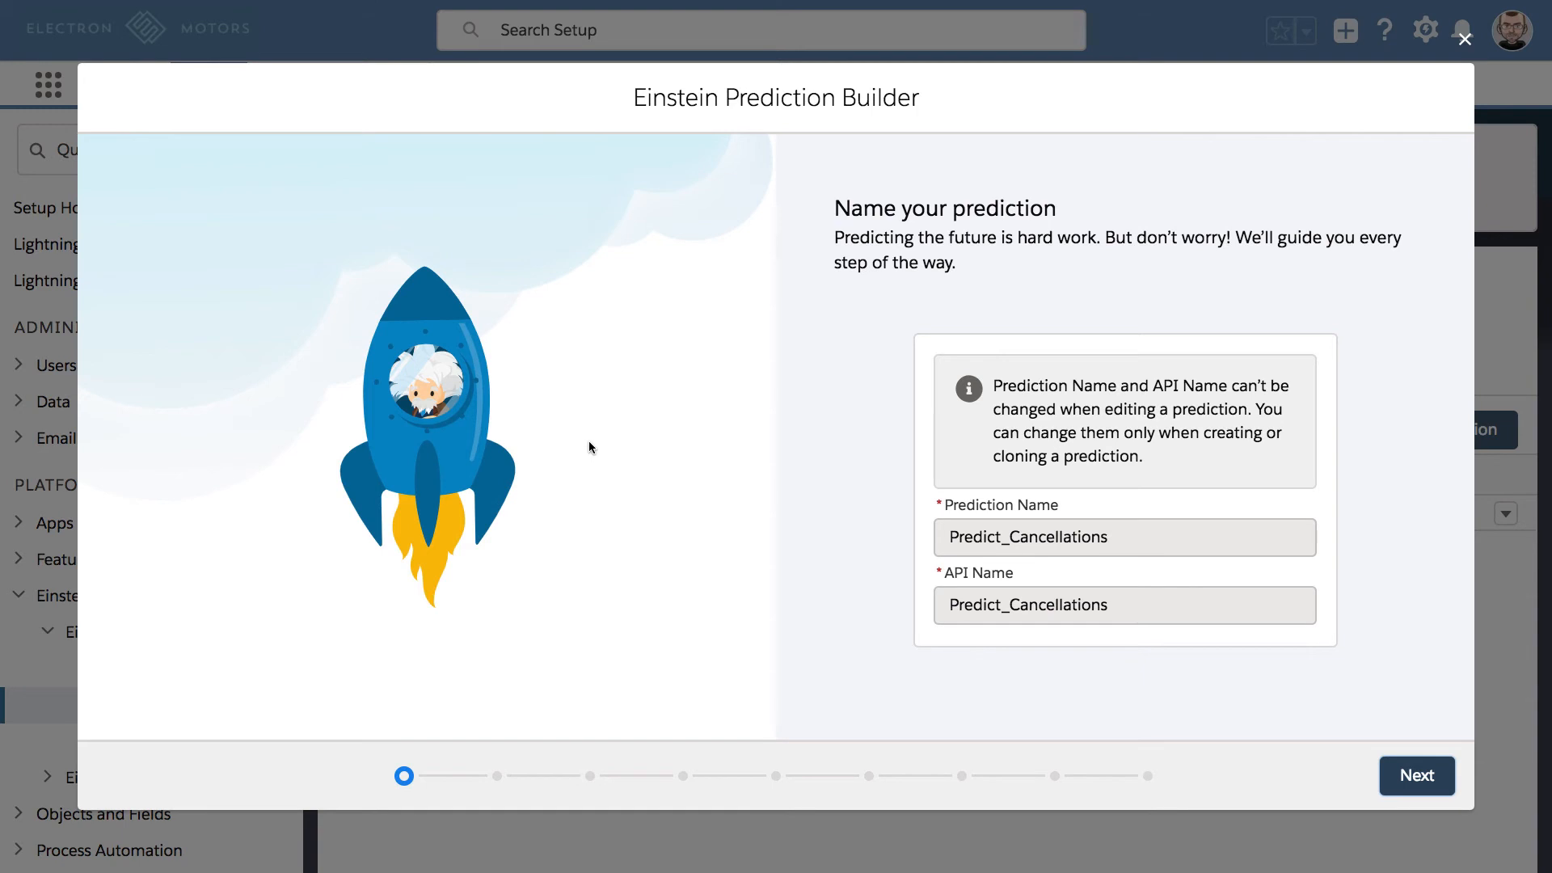
# - Review the prediction's object, segment, predicted field, example records, input fields and result field, and close the wizard without changes
pyautogui.click(1398, 771)
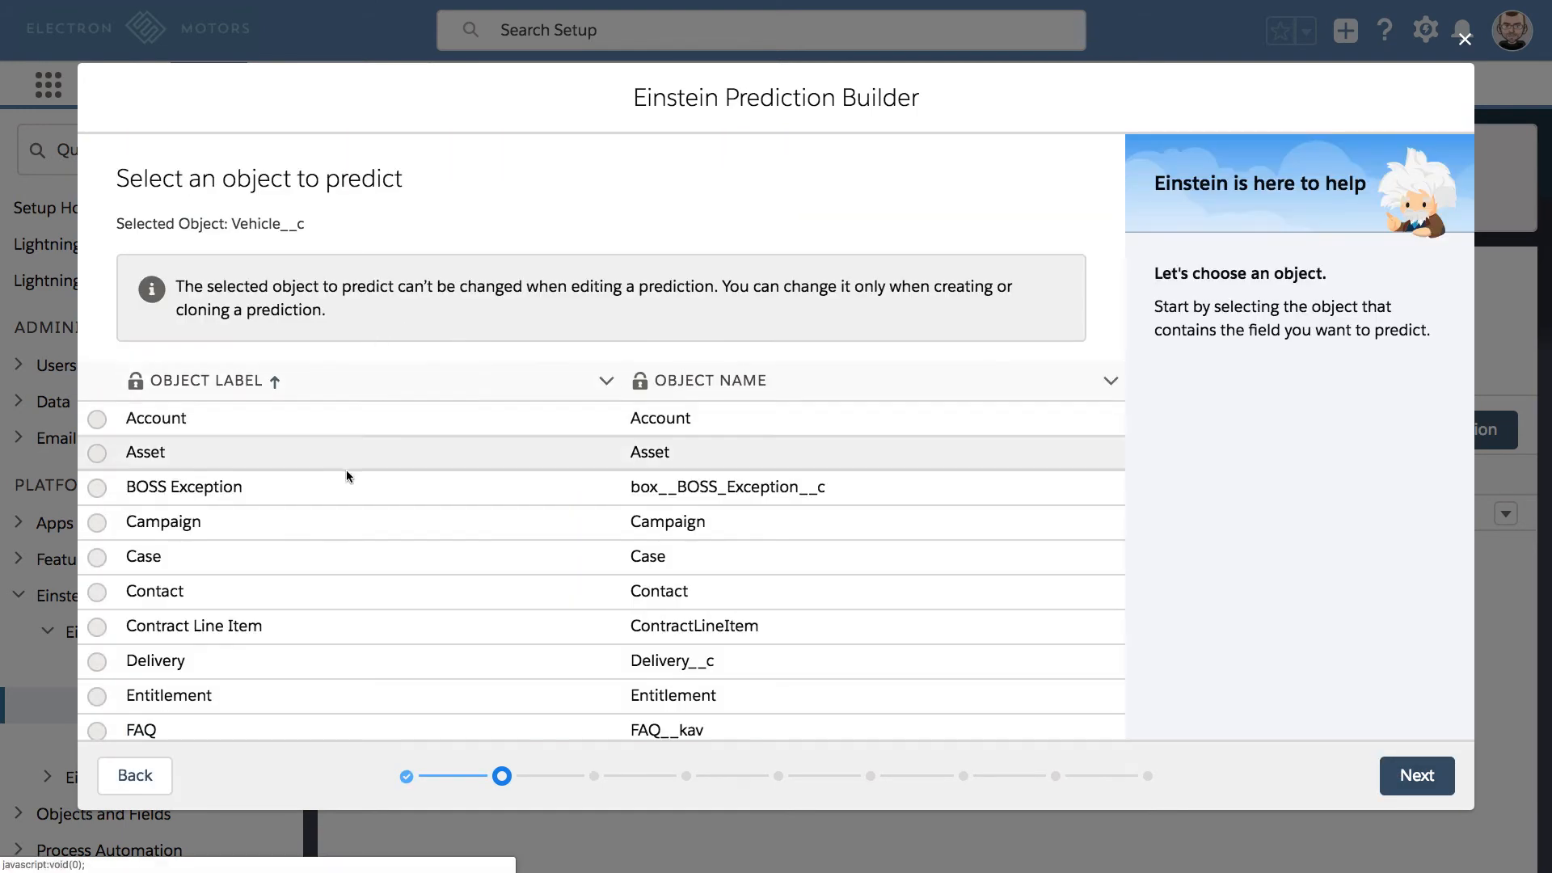
pyautogui.scroll(-10, 343, 493)
pyautogui.scroll(-2, 342, 493)
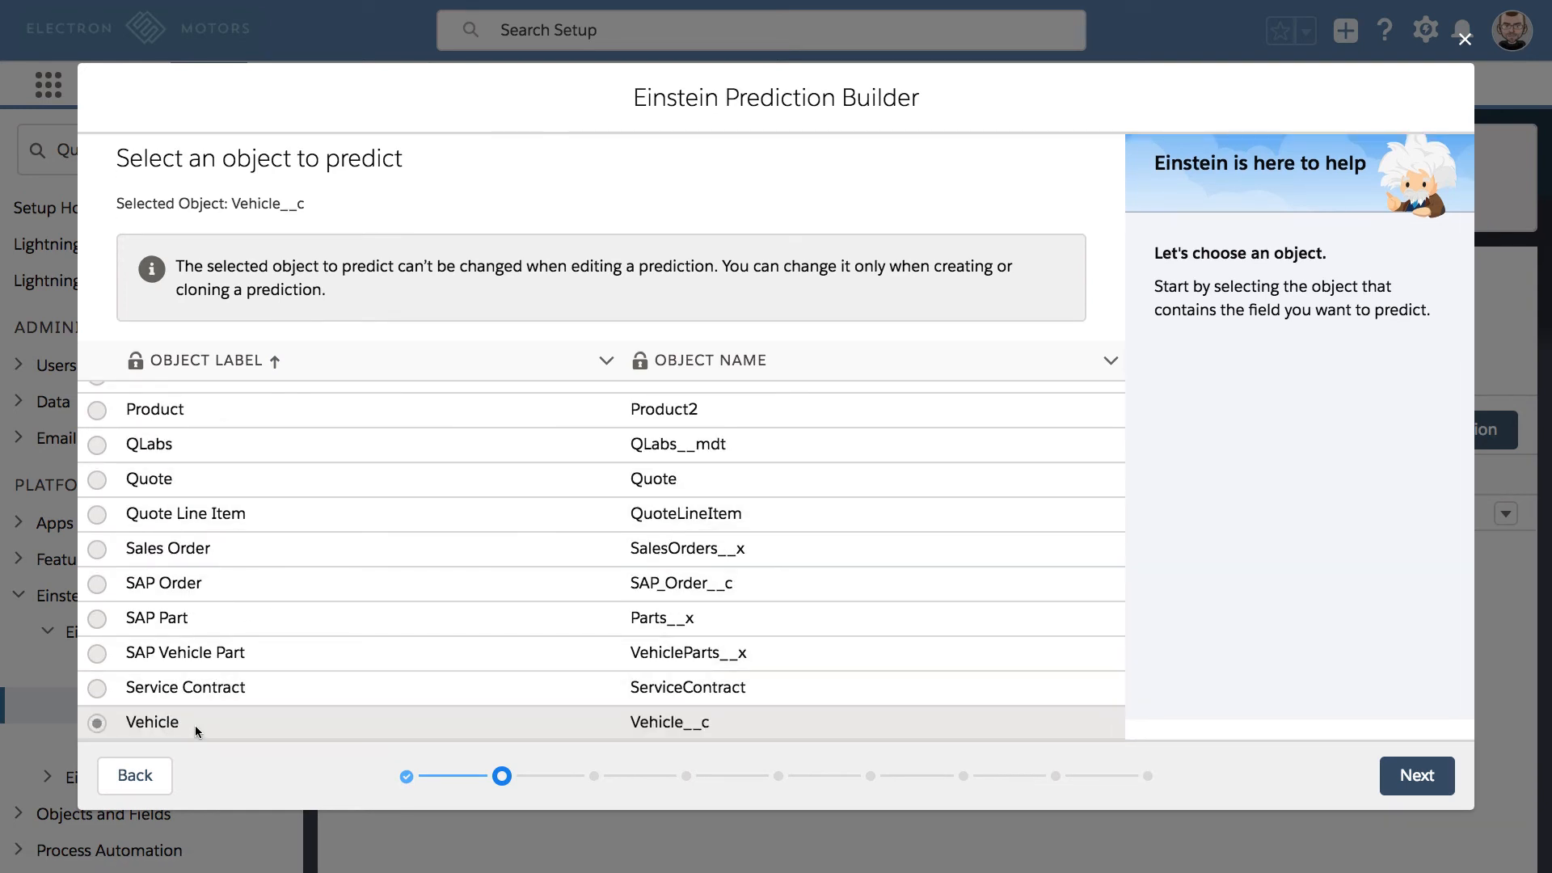
pyautogui.click(1416, 775)
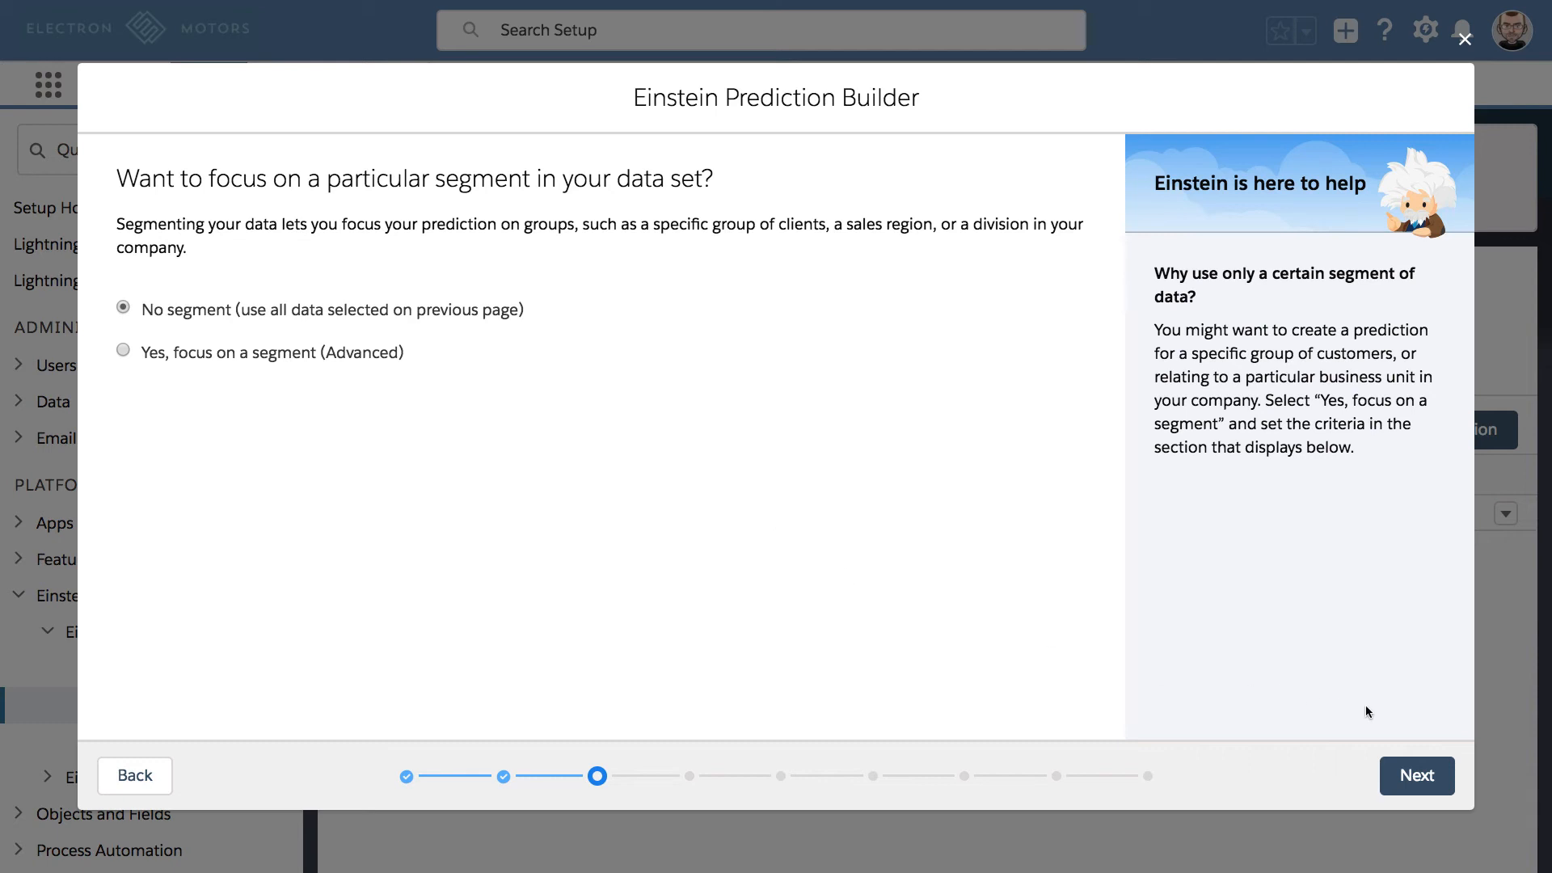
pyautogui.click(1400, 764)
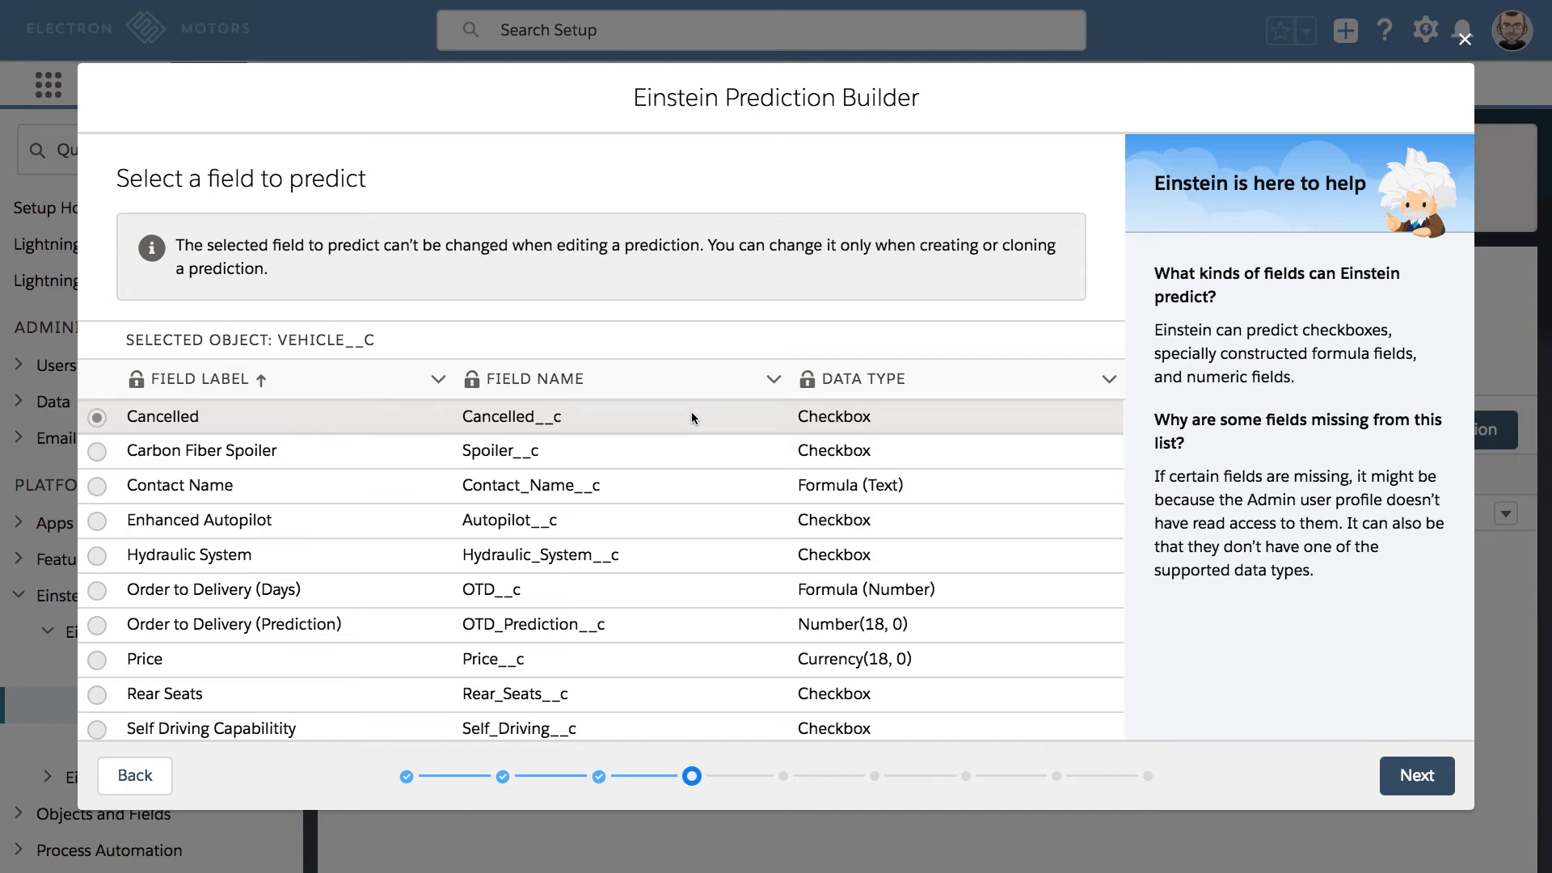
pyautogui.click(1416, 776)
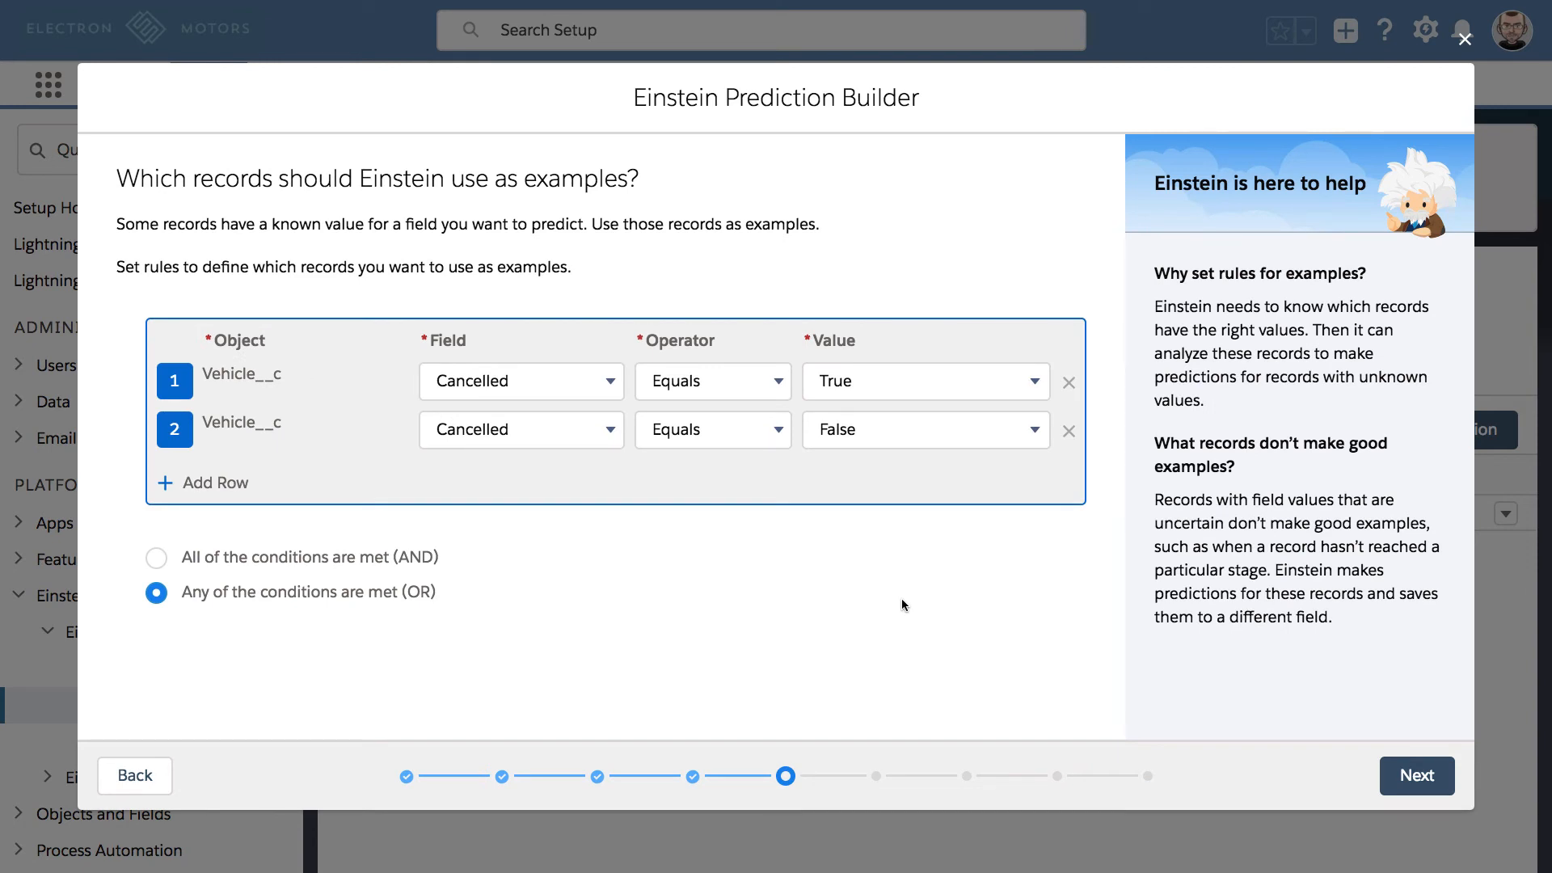
pyautogui.click(1417, 776)
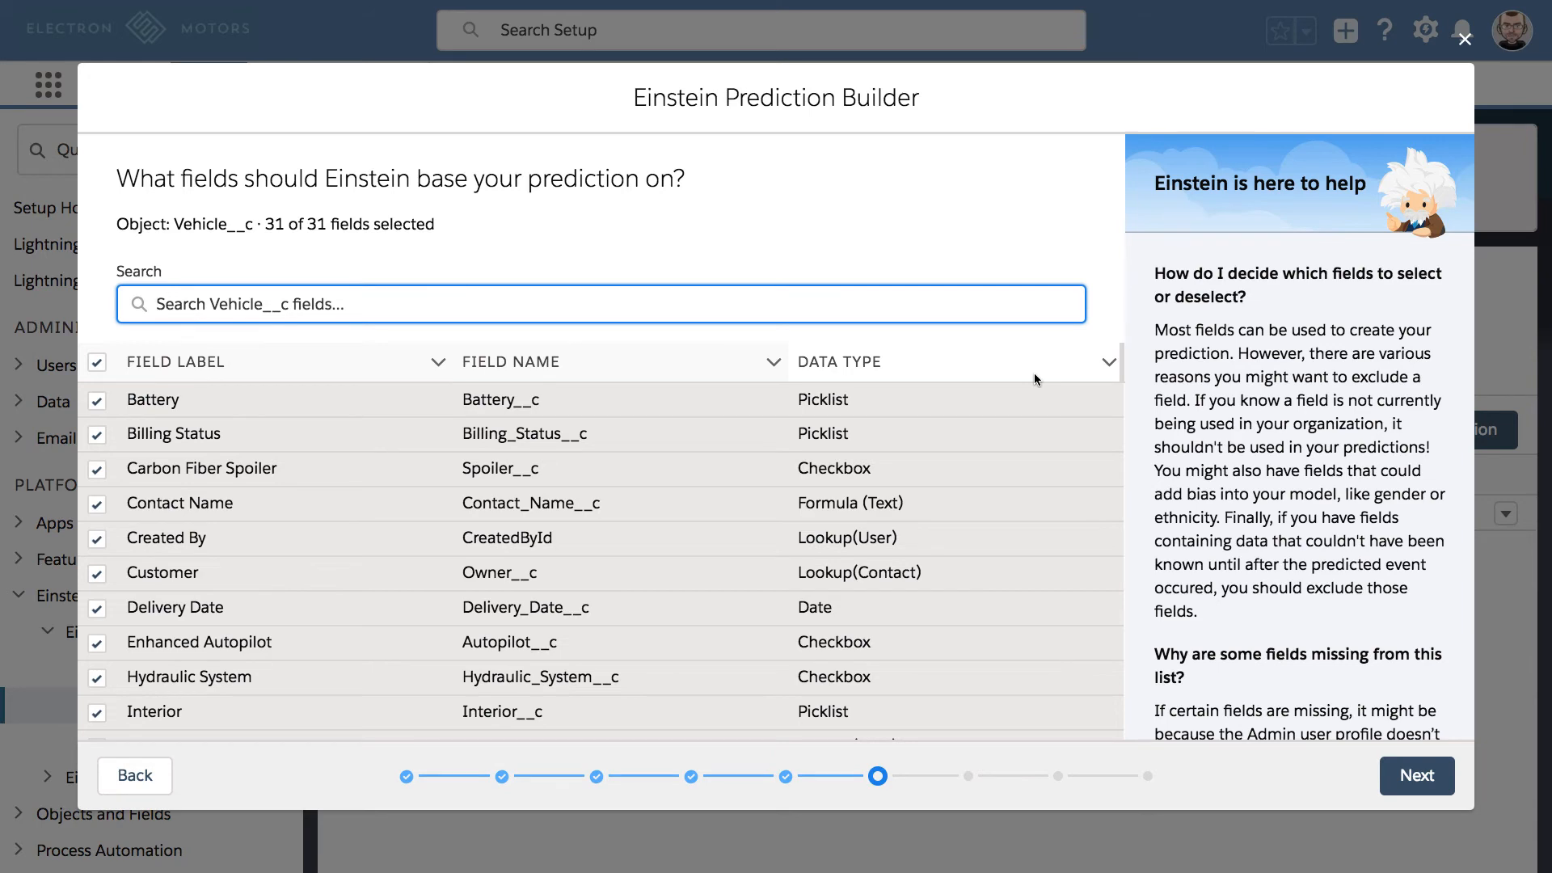
pyautogui.click(1405, 778)
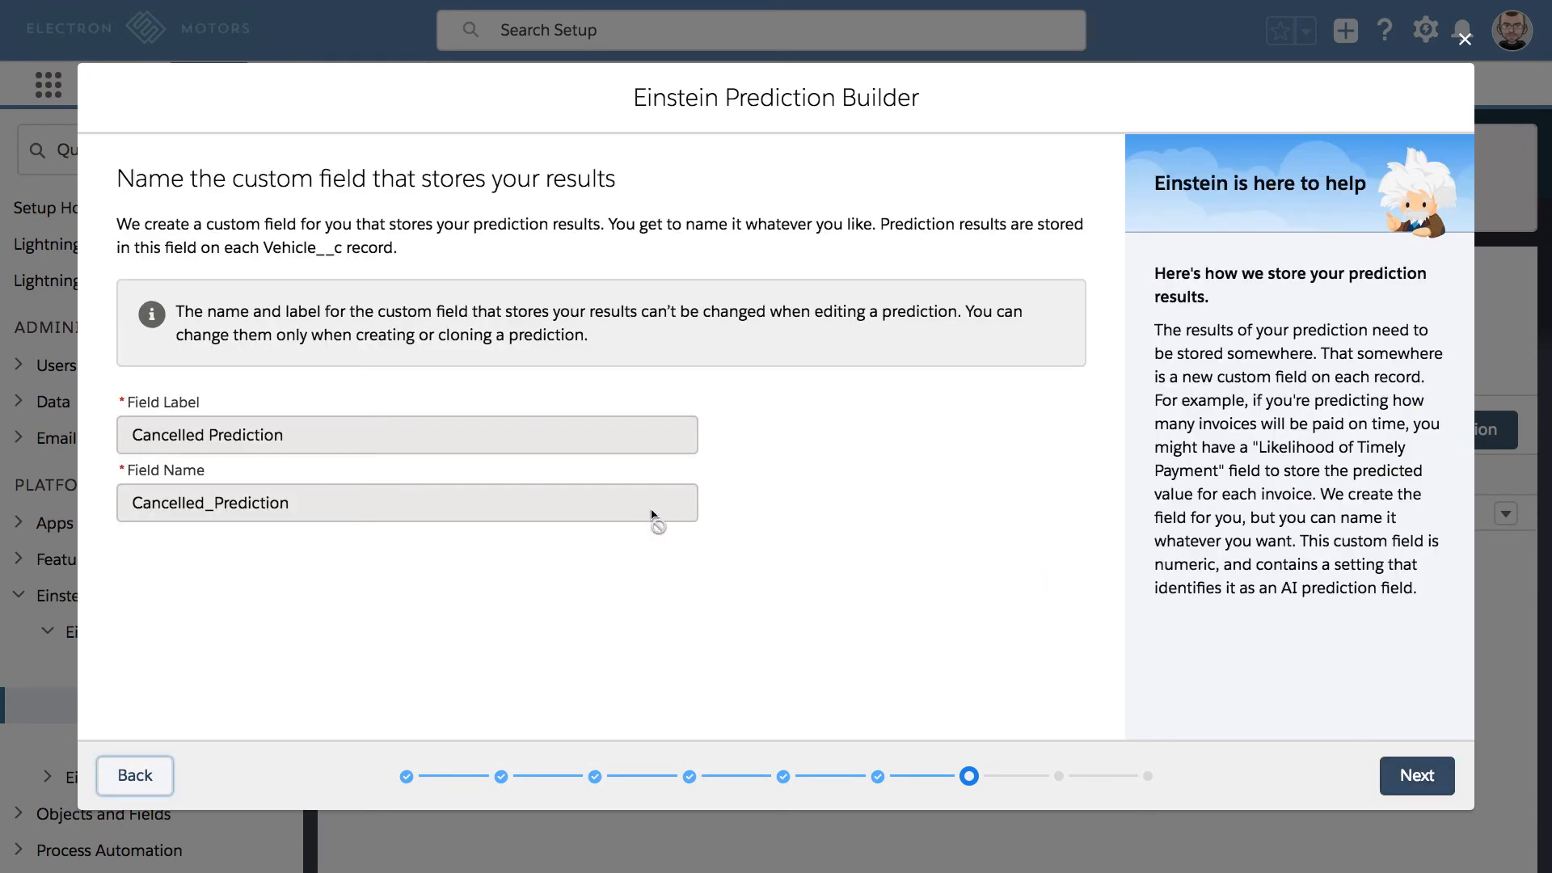
pyautogui.click(1465, 39)
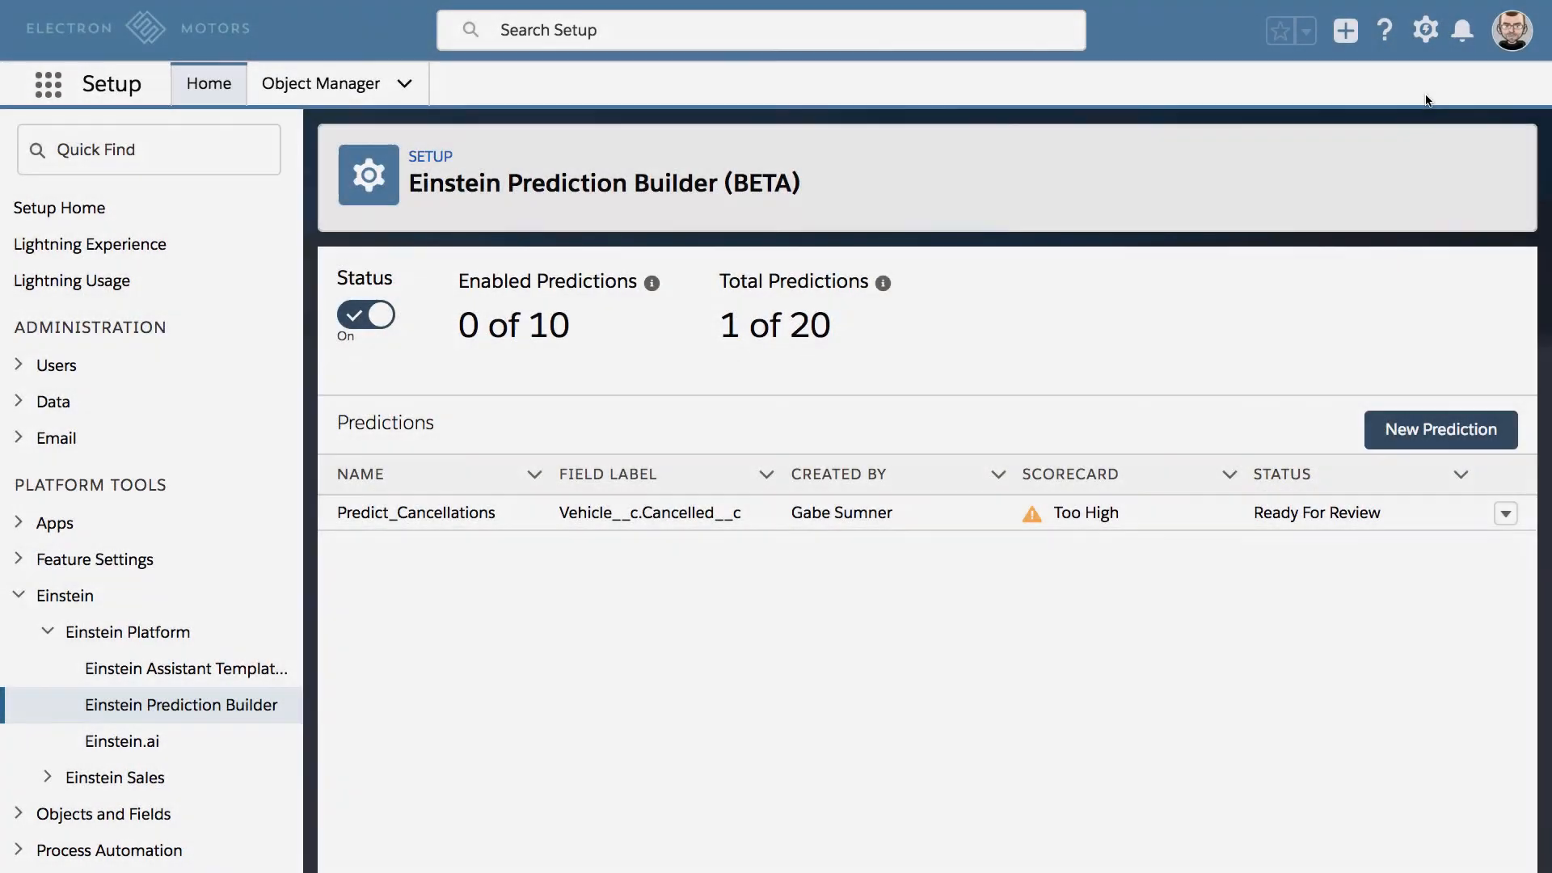
# - View the Predict_Cancellations scorecard and examine its prediction quality and the details of the top predictors
pyautogui.click(1505, 514)
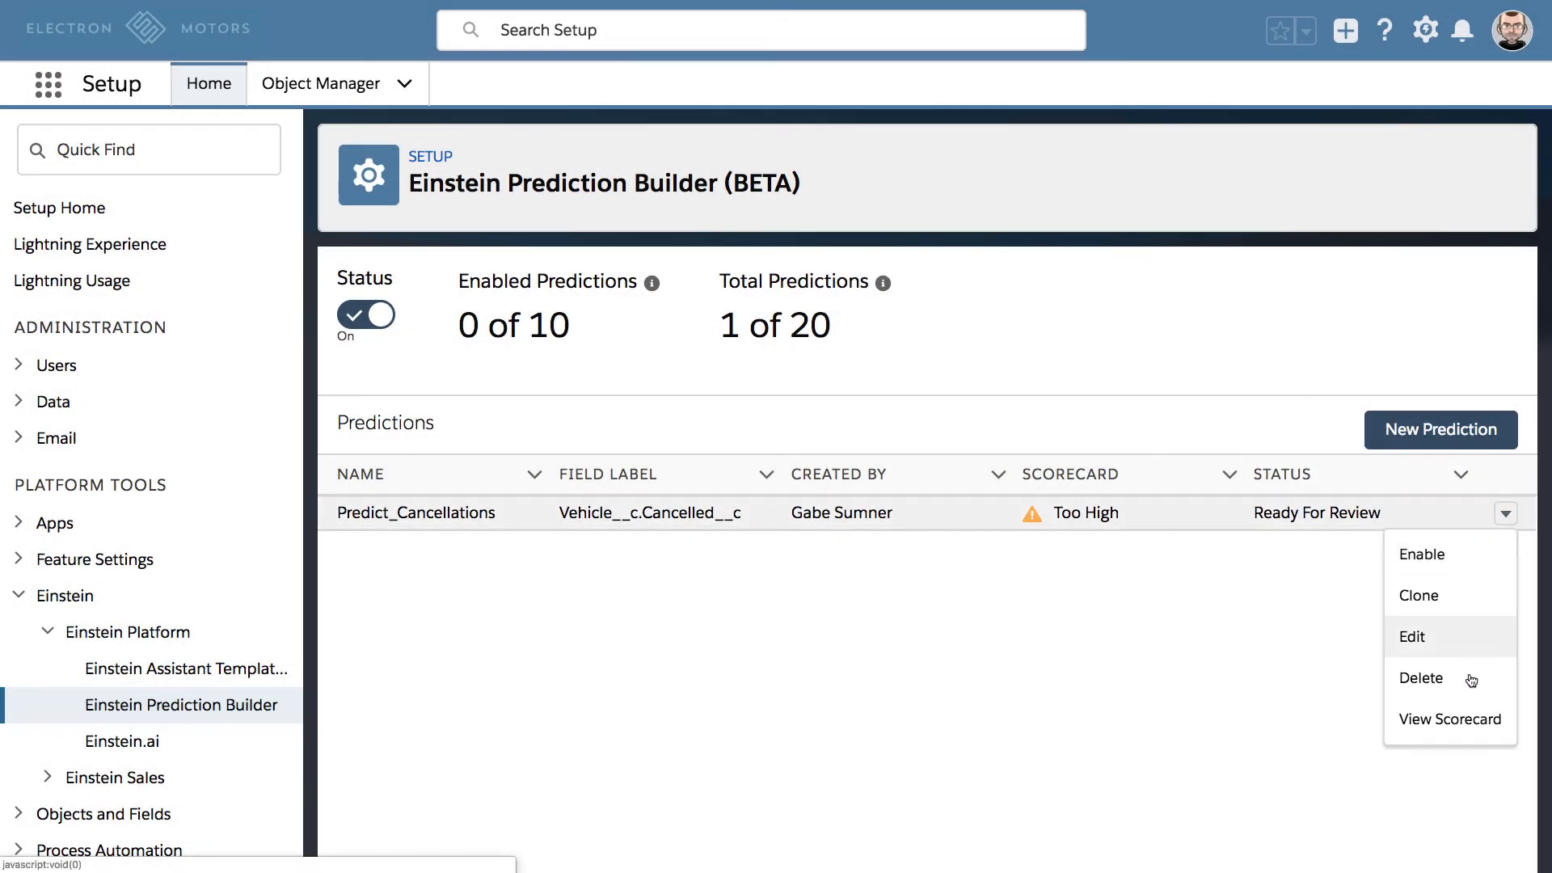
pyautogui.click(1446, 722)
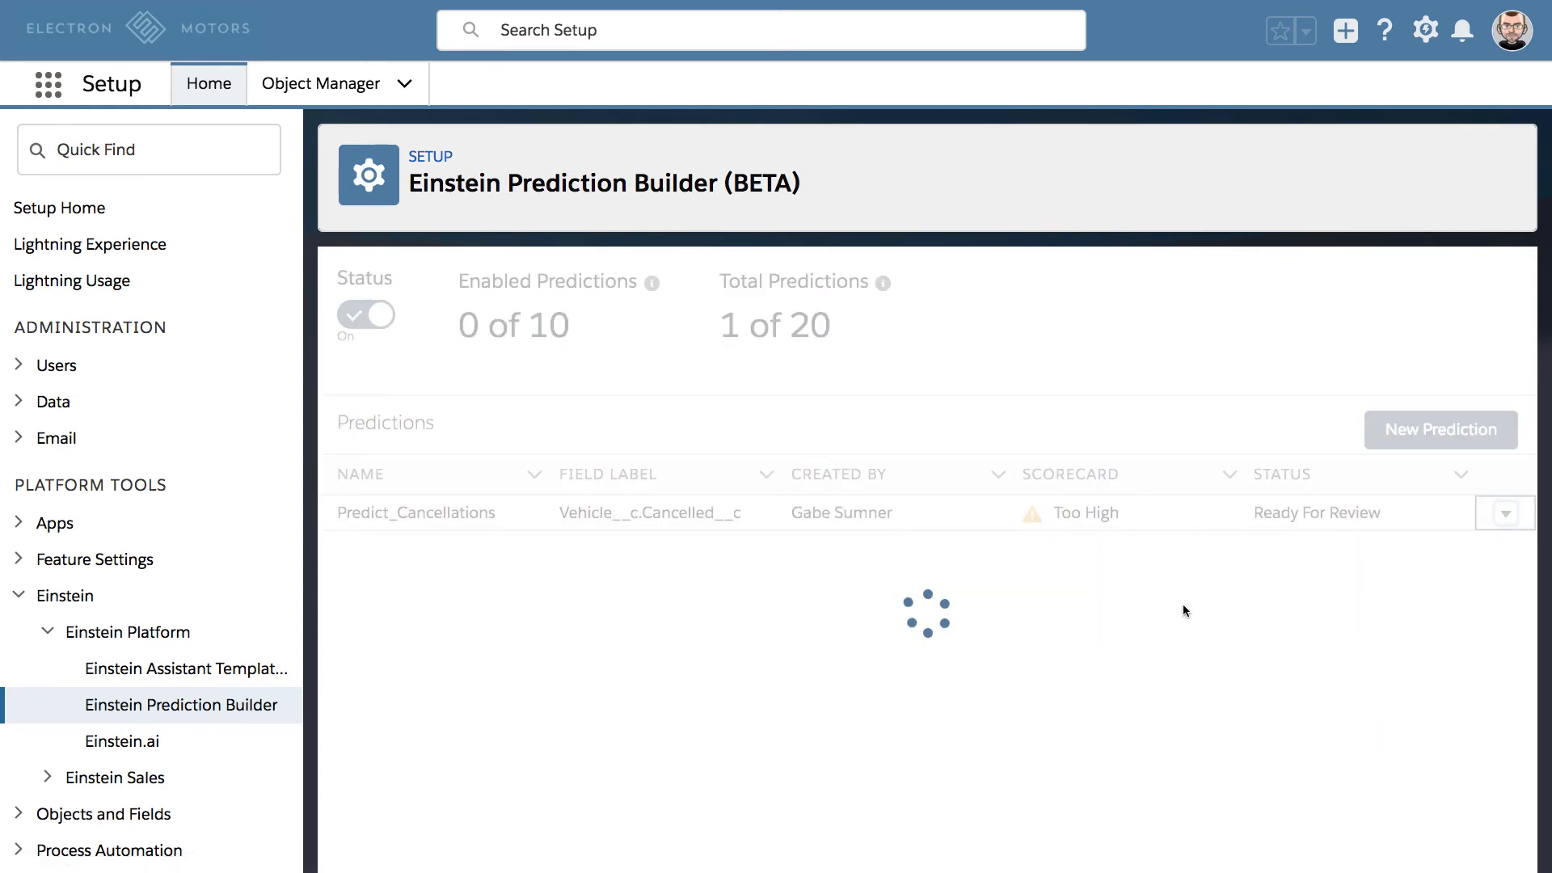
pyautogui.scroll(-4, 911, 560)
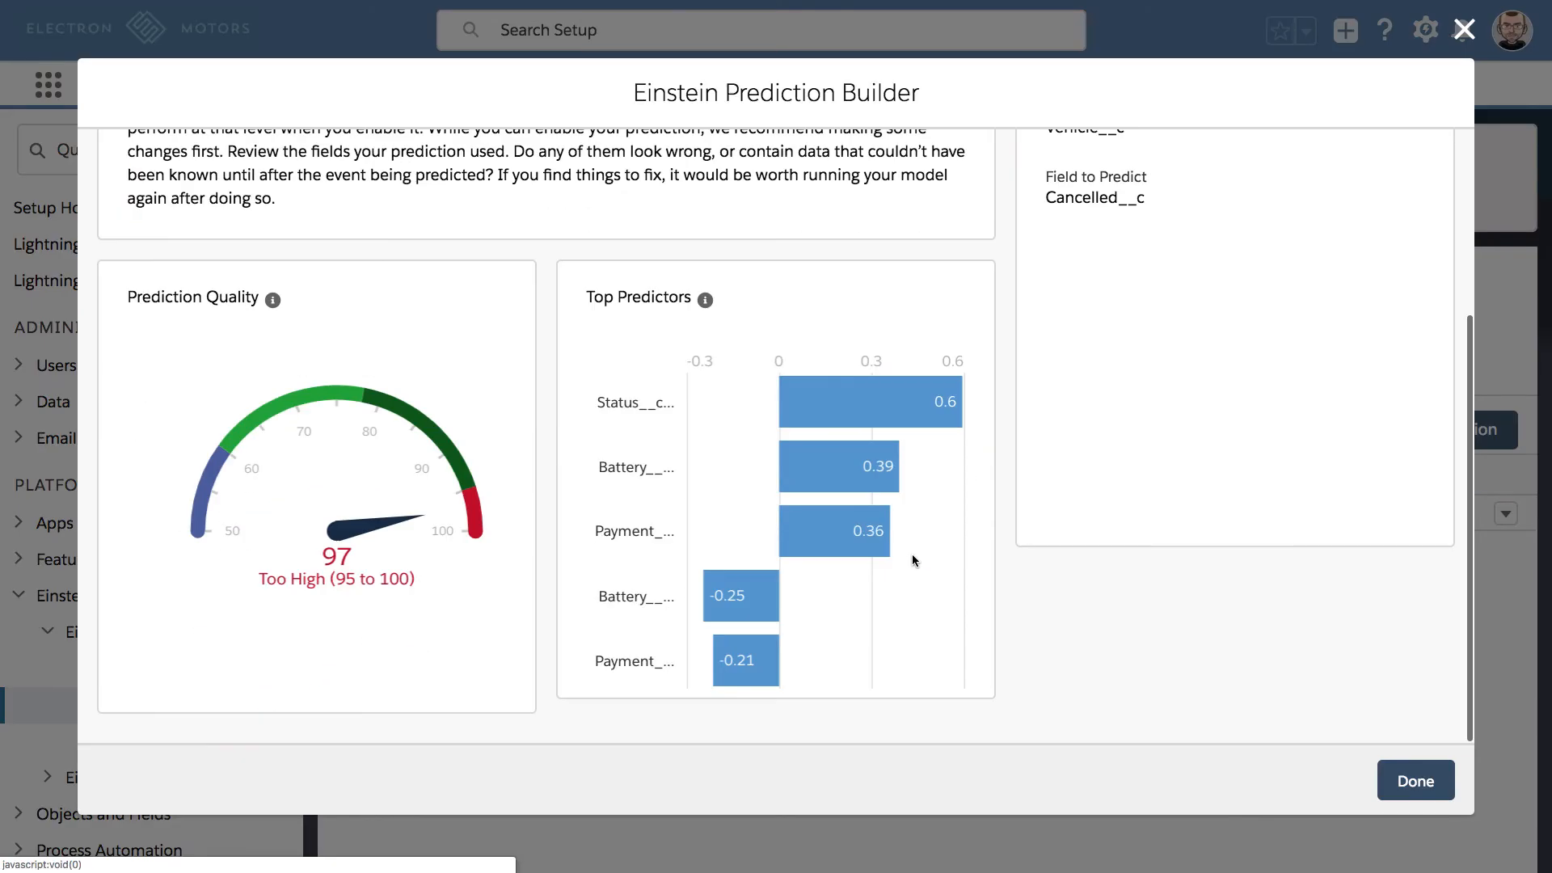
pyautogui.moveTo(840, 396)
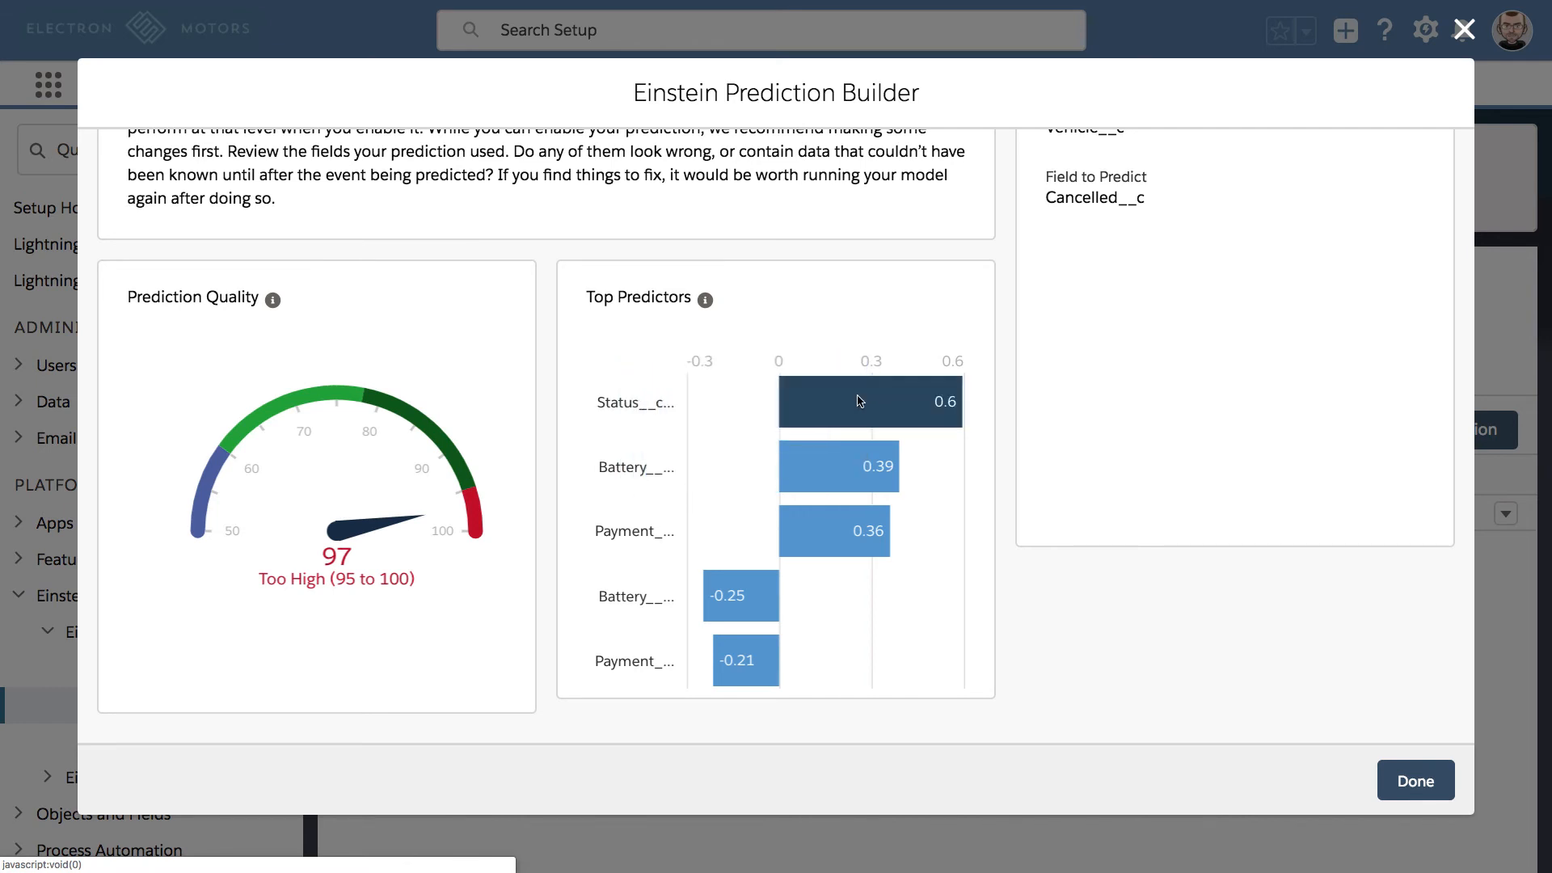
pyautogui.moveTo(852, 445)
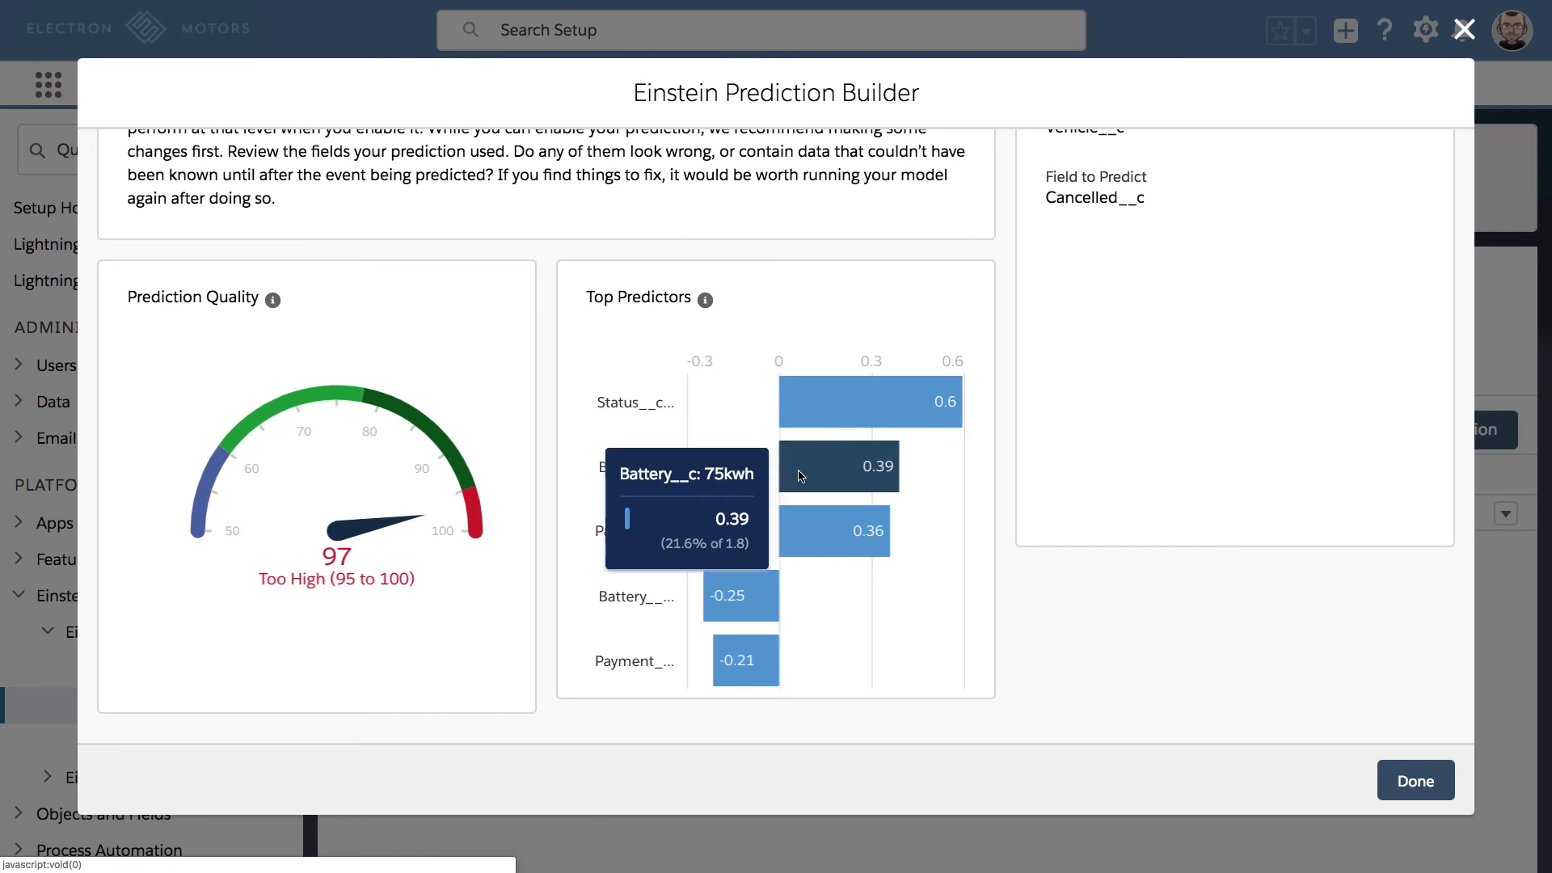
pyautogui.moveTo(813, 524)
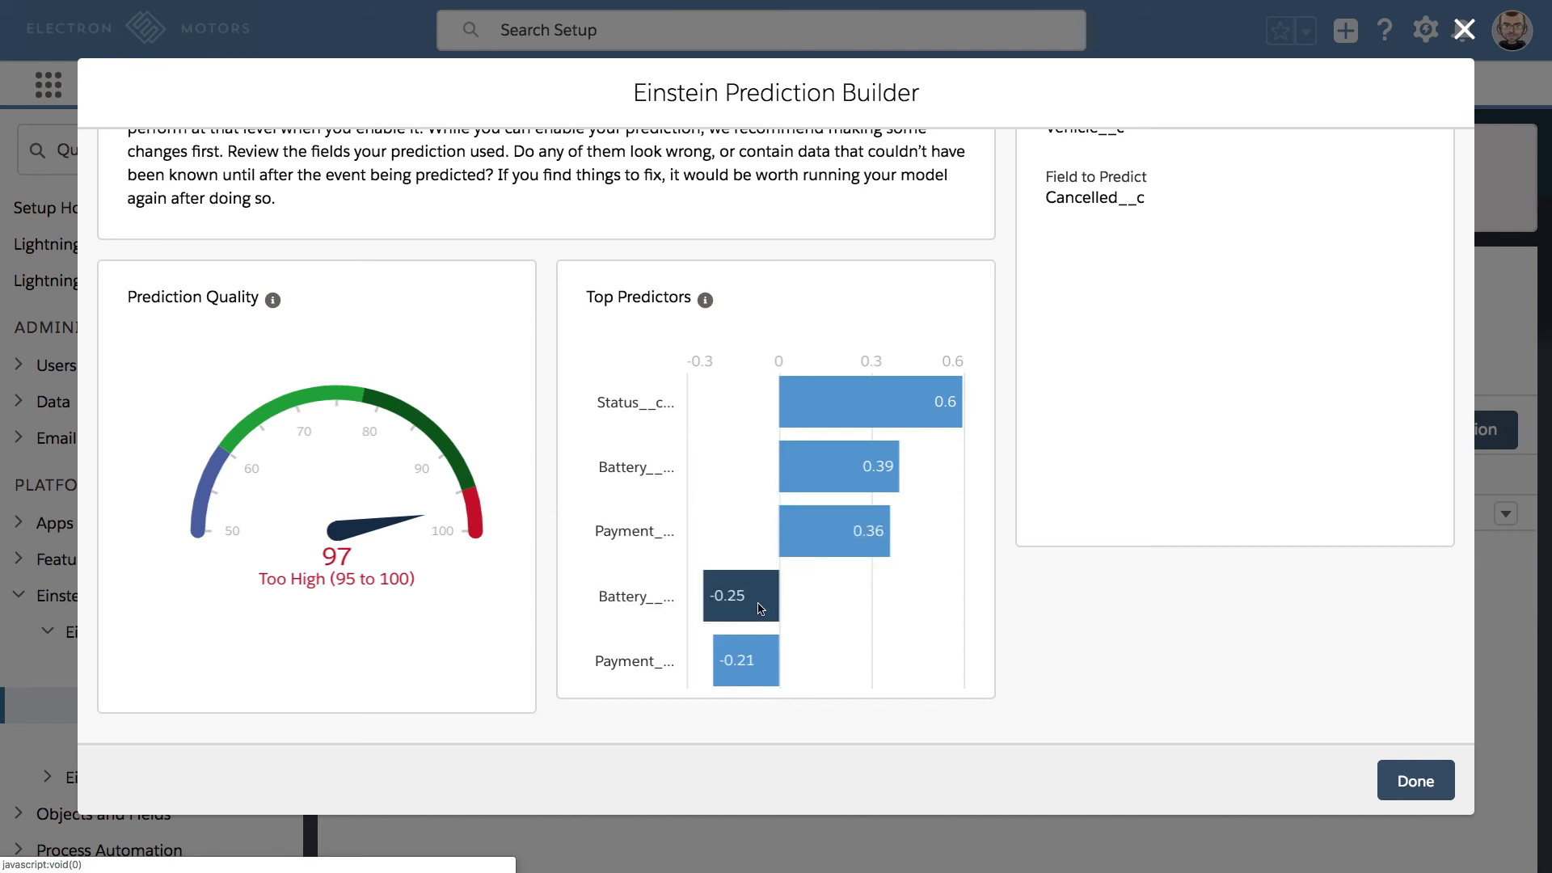
pyautogui.moveTo(760, 608)
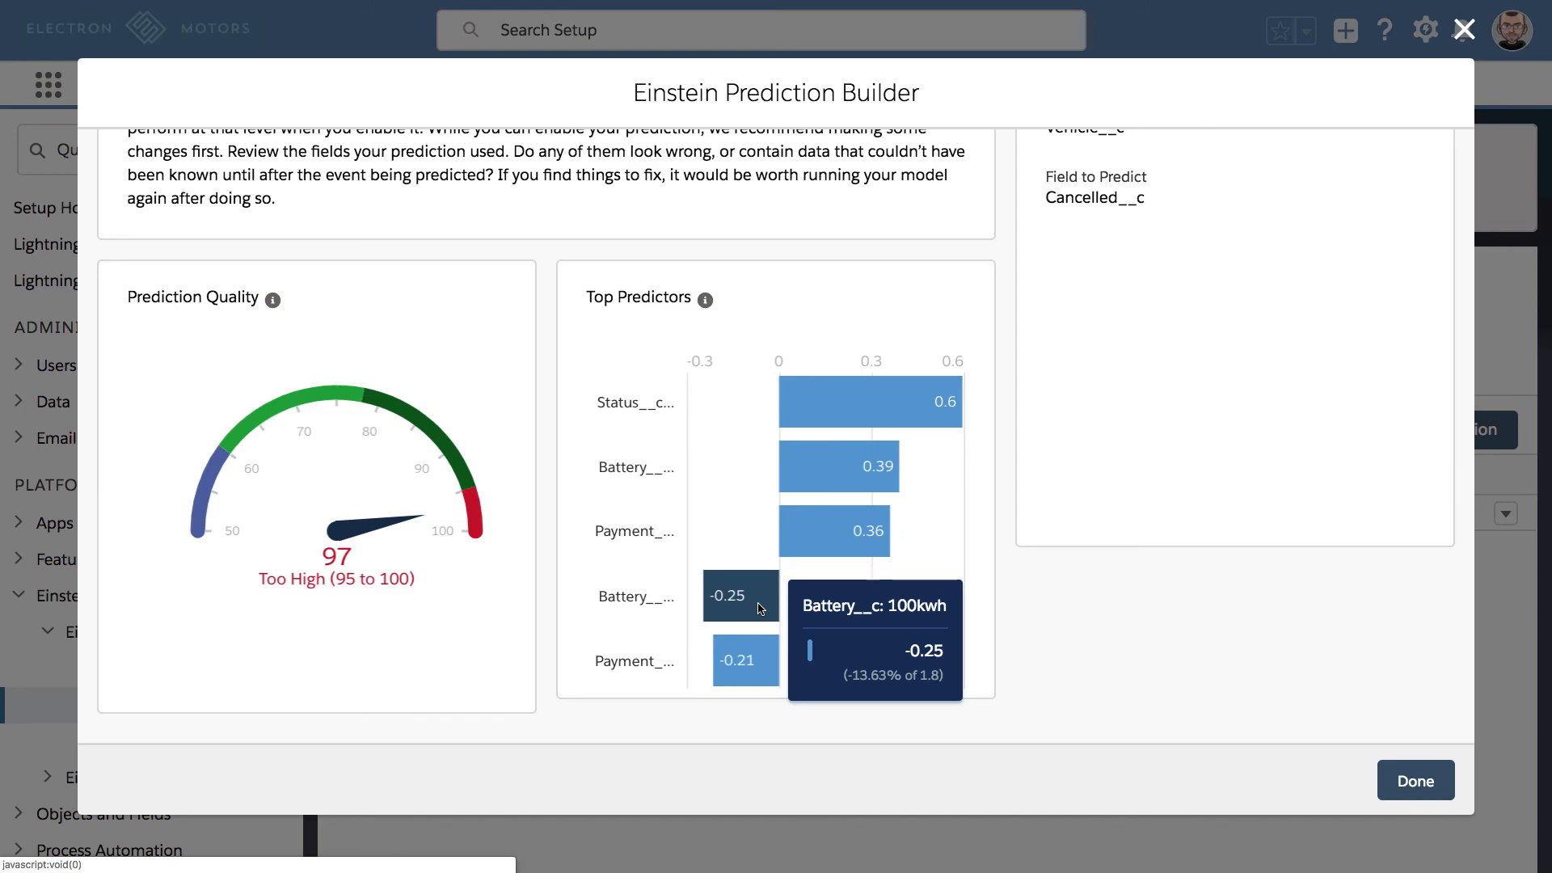
# - Switch to the mobile Vehicle record page in Lightning App Builder and add Einstein Prediction between the Highlights Panel and the Car Configurator
pyautogui.hotkey('ctrl', 'Up')
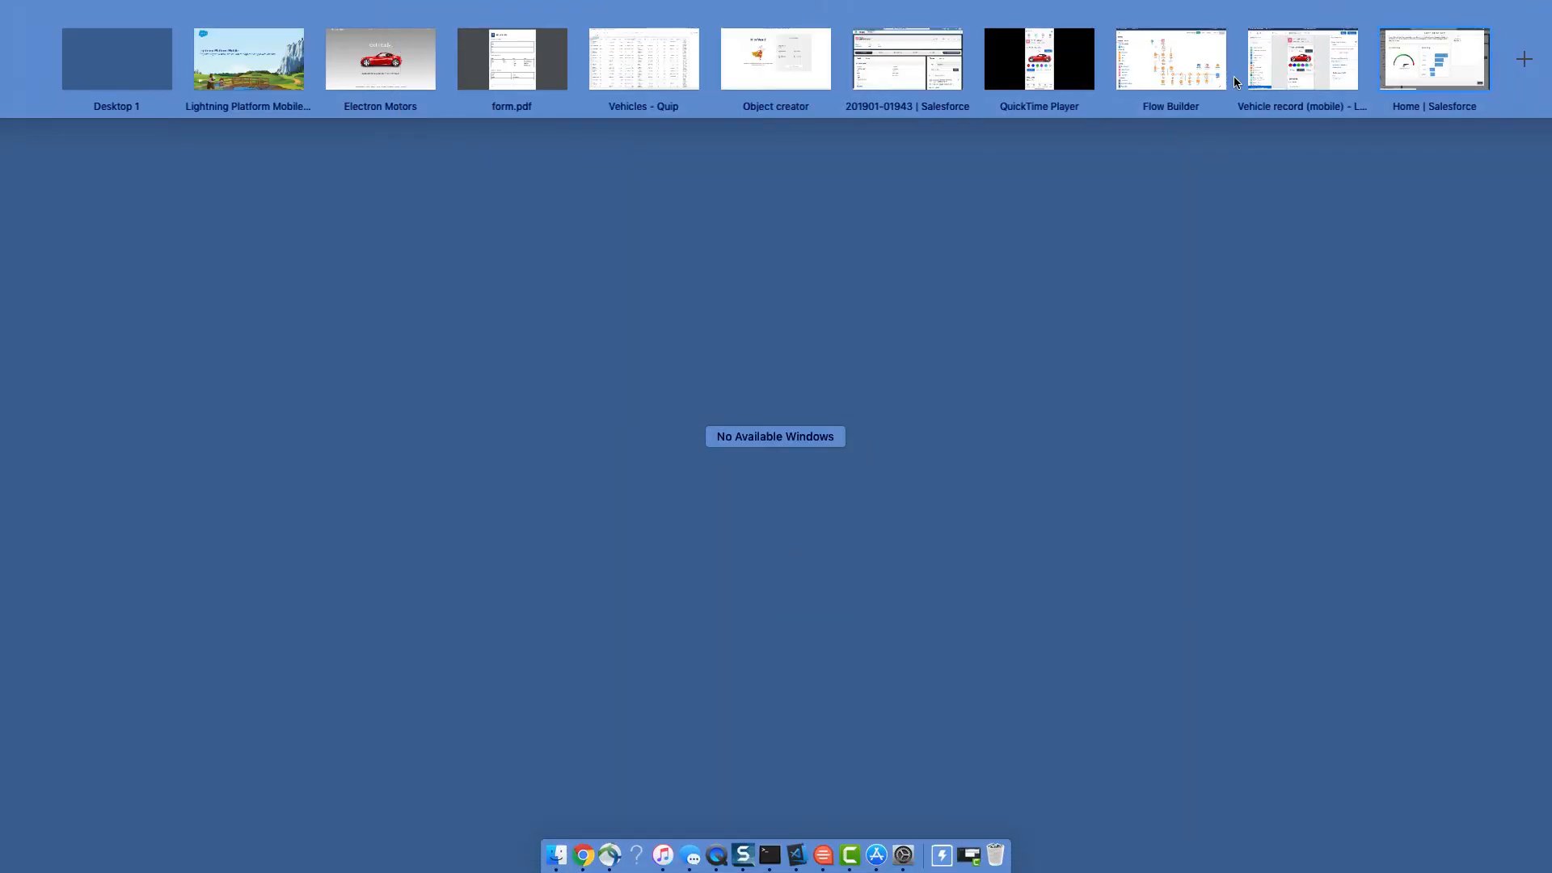
pyautogui.click(1312, 65)
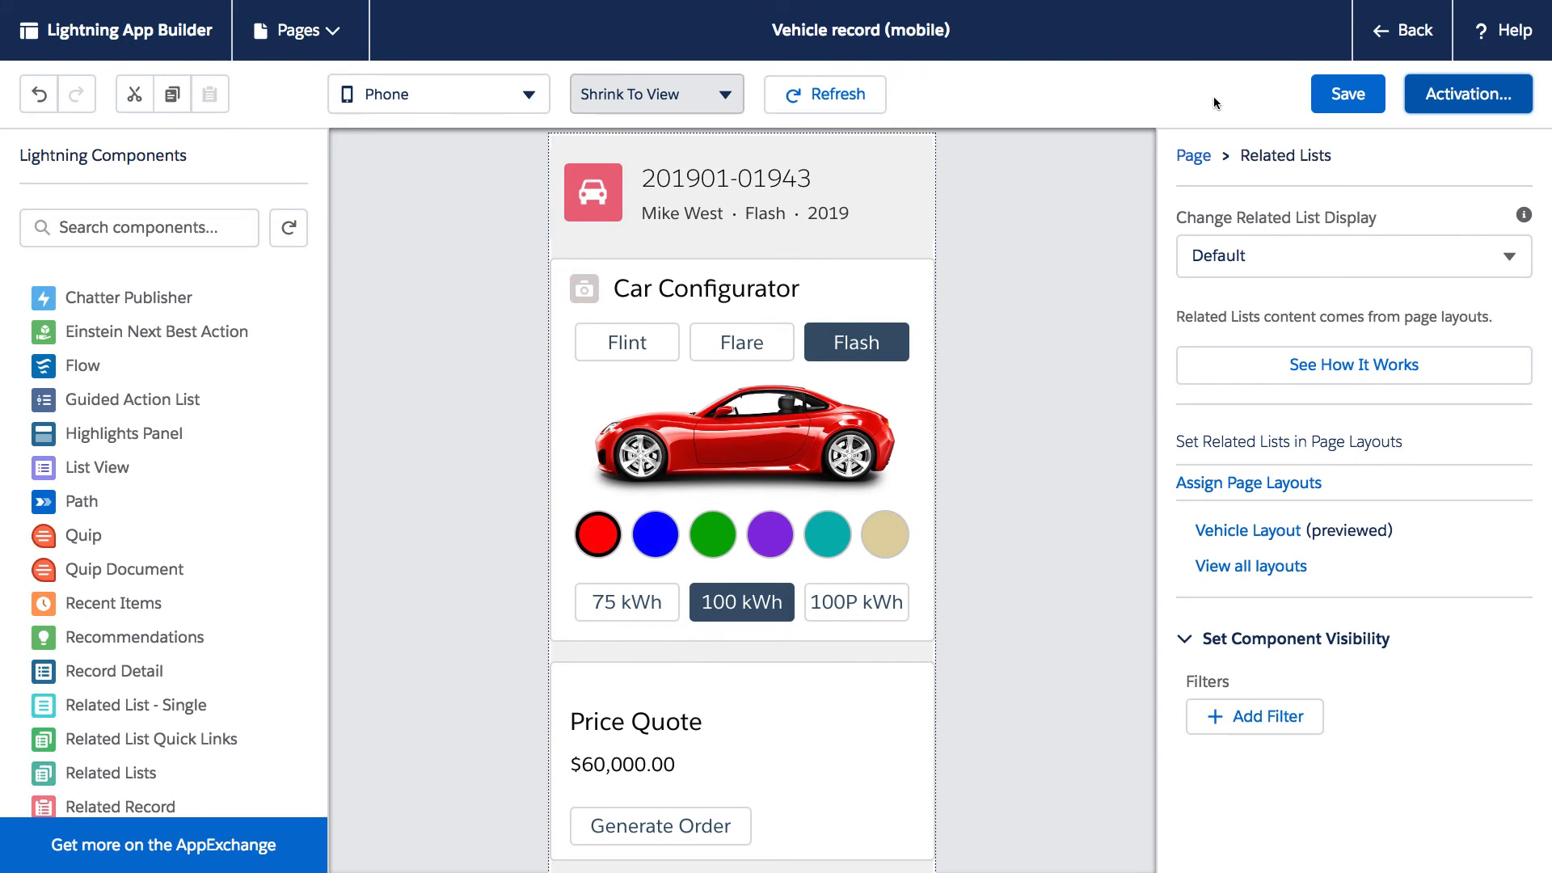
pyautogui.scroll(-10, 260, 435)
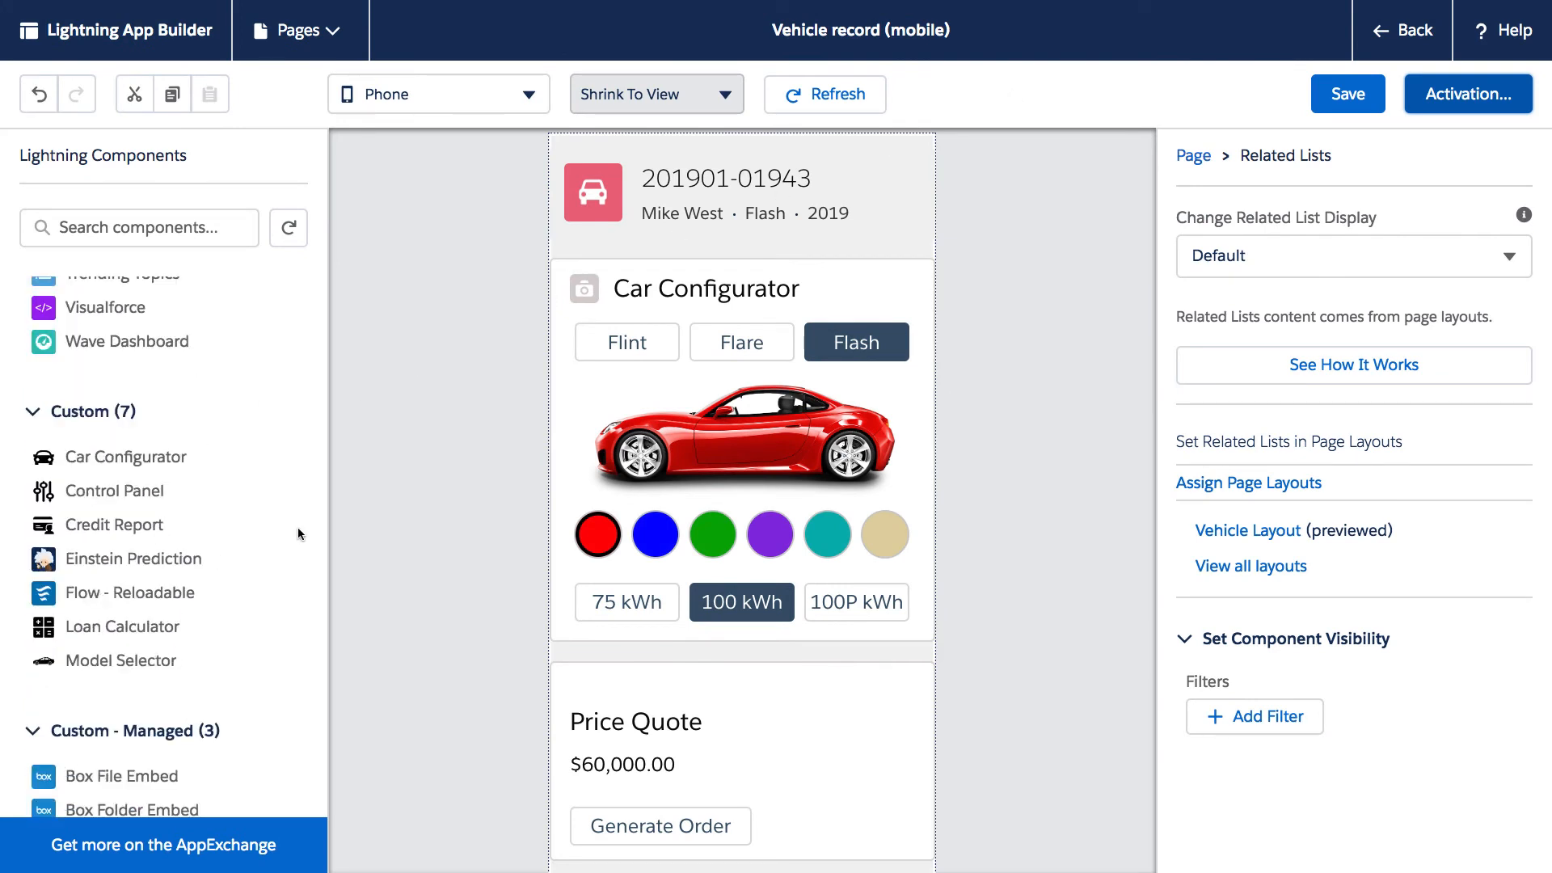
pyautogui.moveTo(163, 563); pyautogui.dragTo(617, 259)
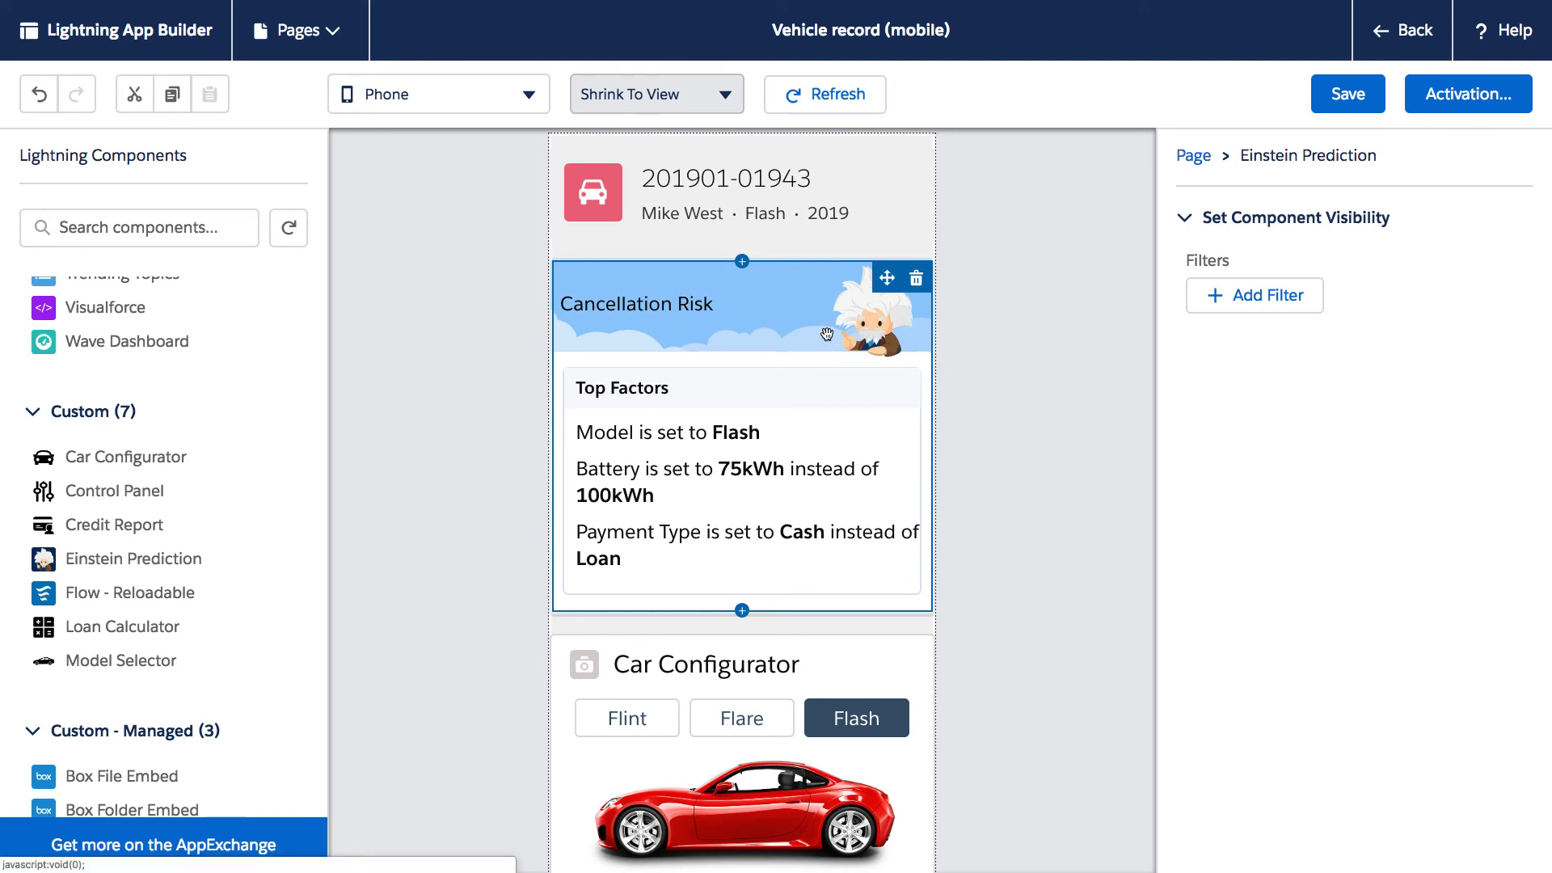
# - Add a visibility filter to the Einstein Prediction component so it shows only when Predicted Cancelled equals True
pyautogui.click(1248, 299)
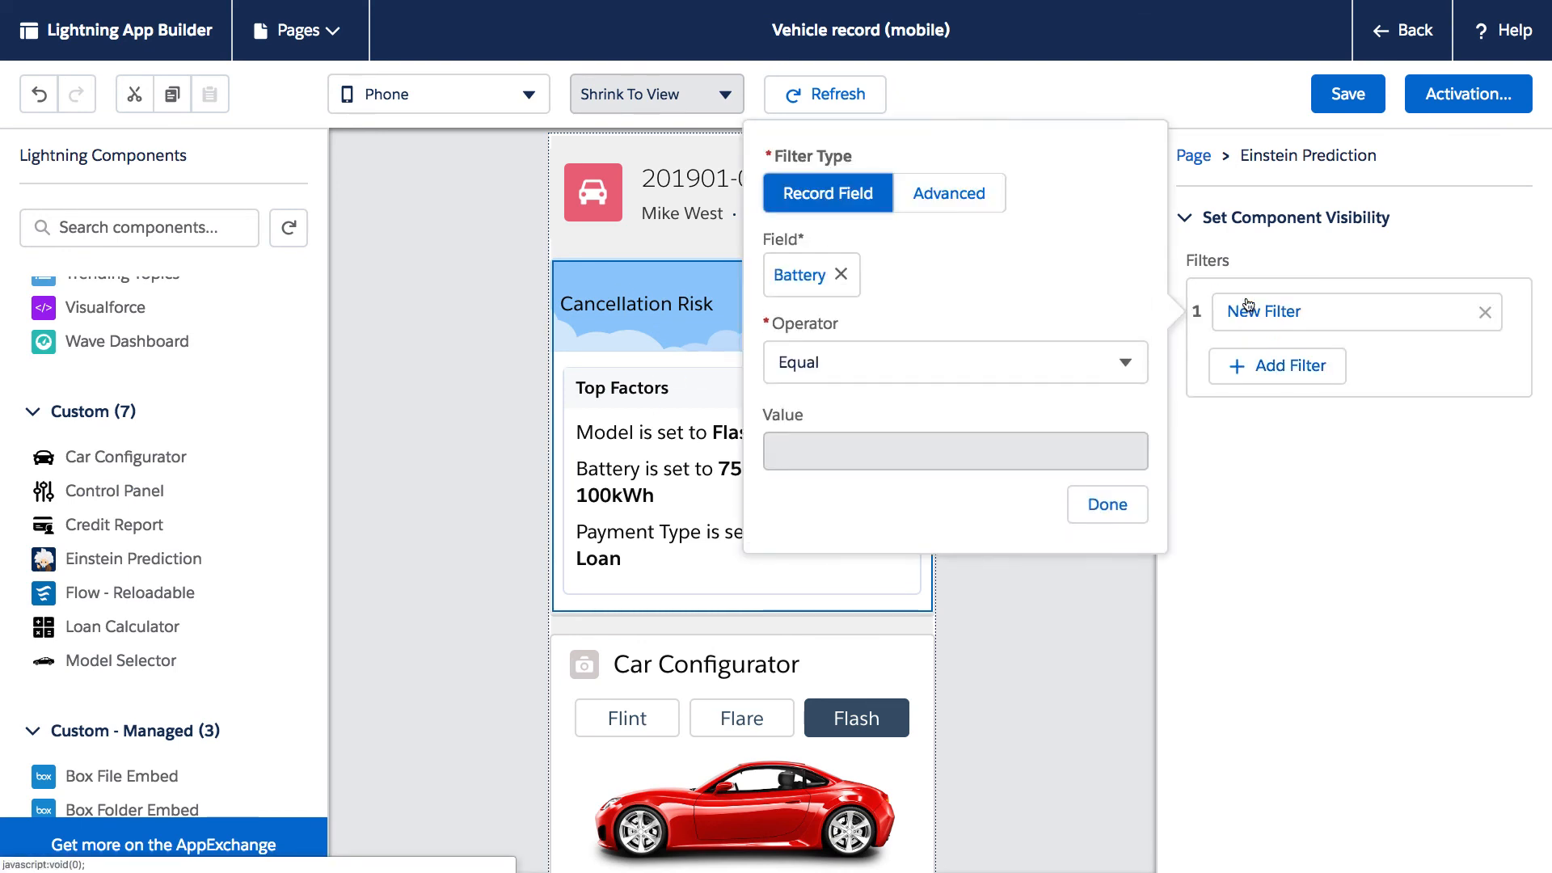
pyautogui.click(843, 275)
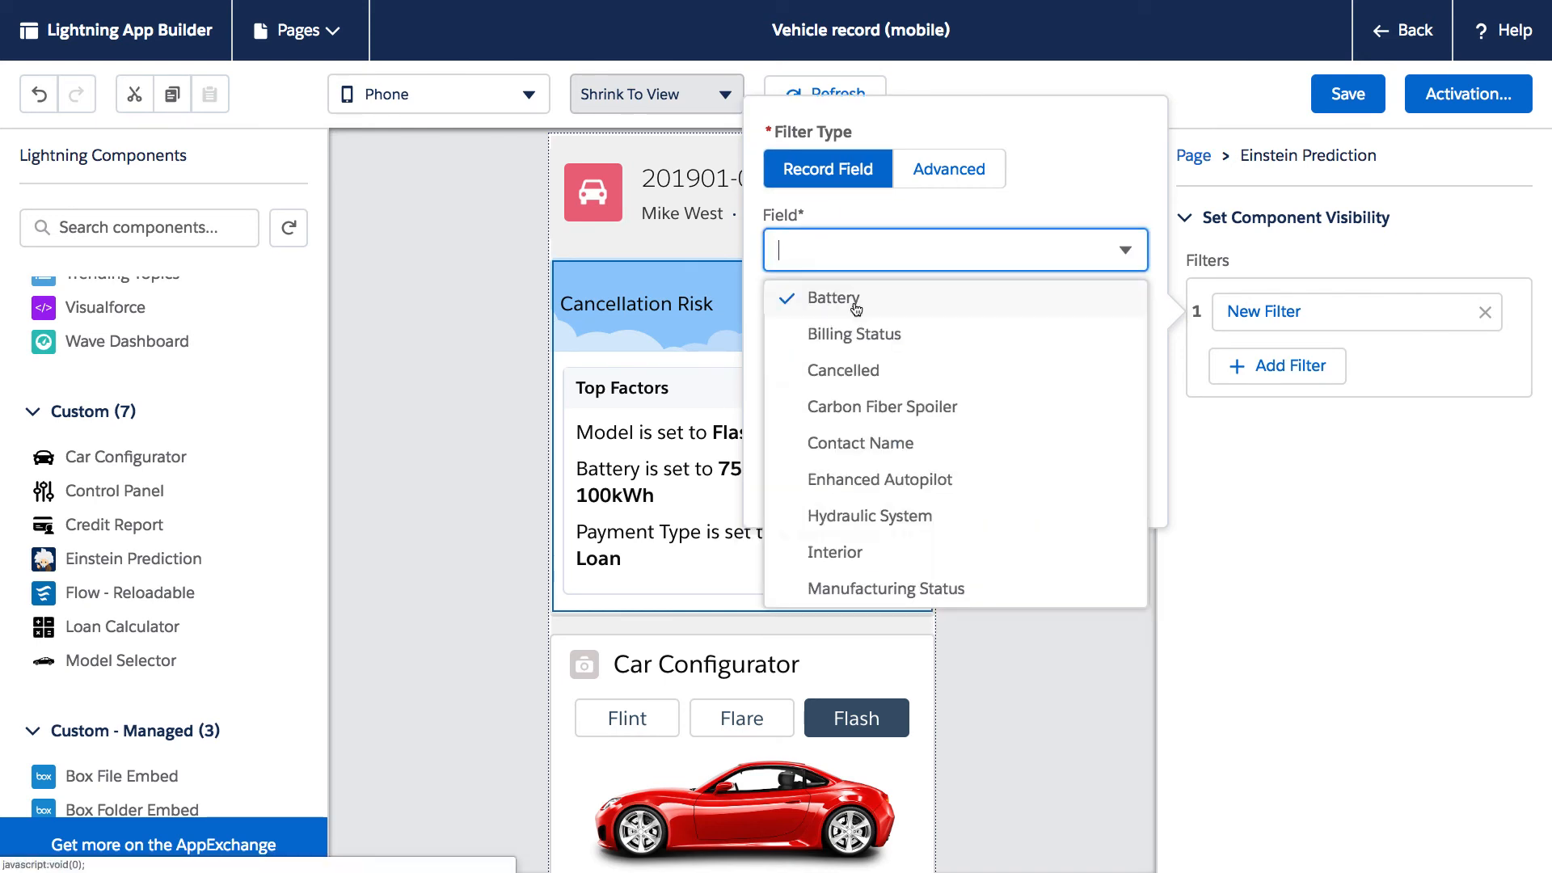
pyautogui.write('Can')
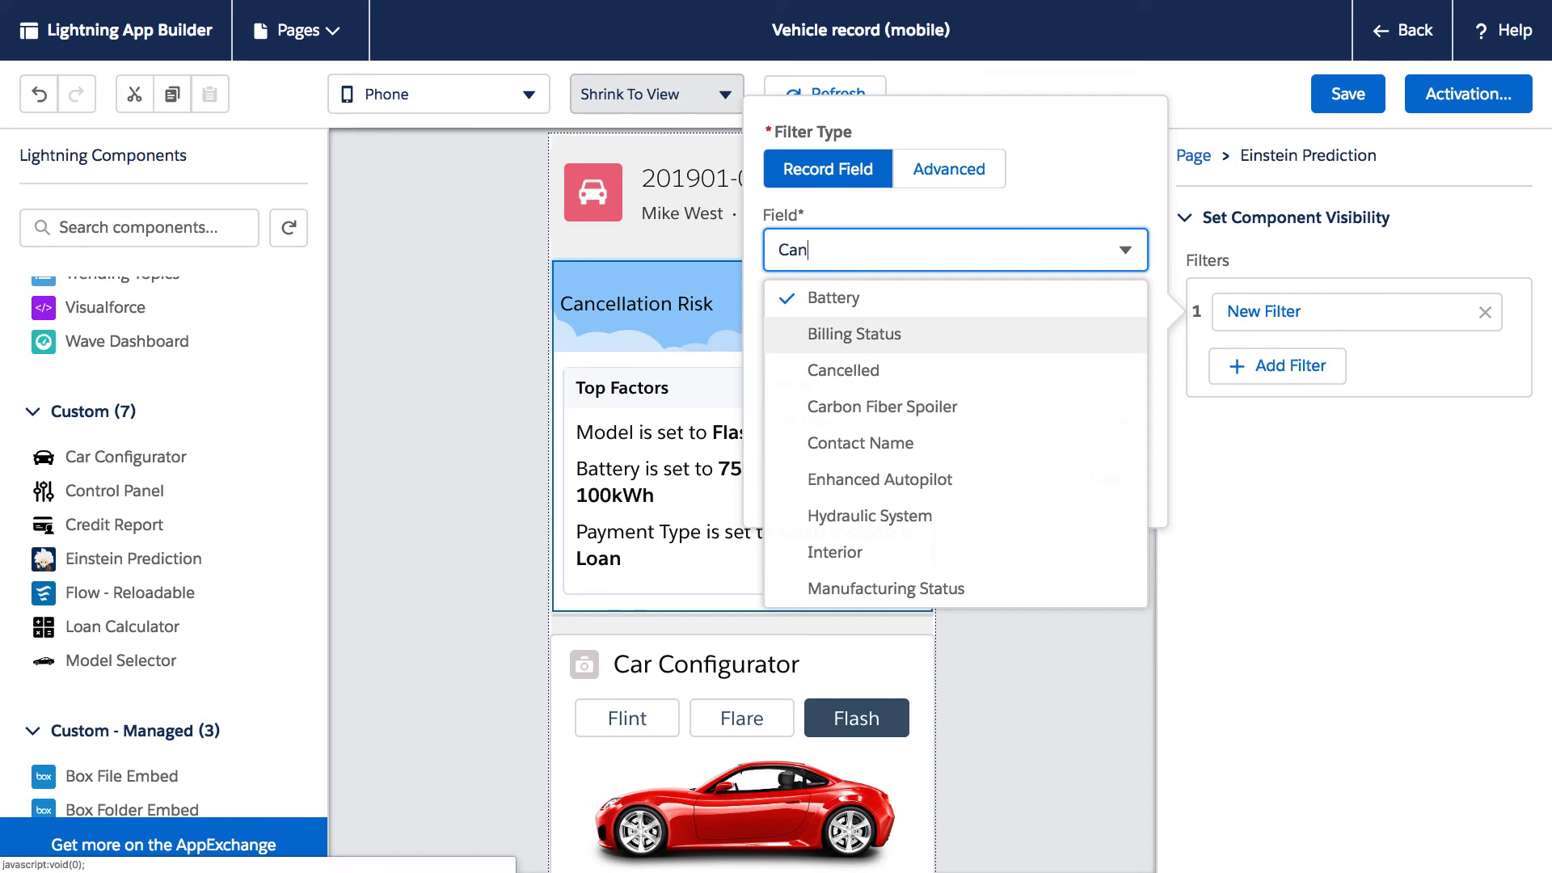
pyautogui.write('ce')
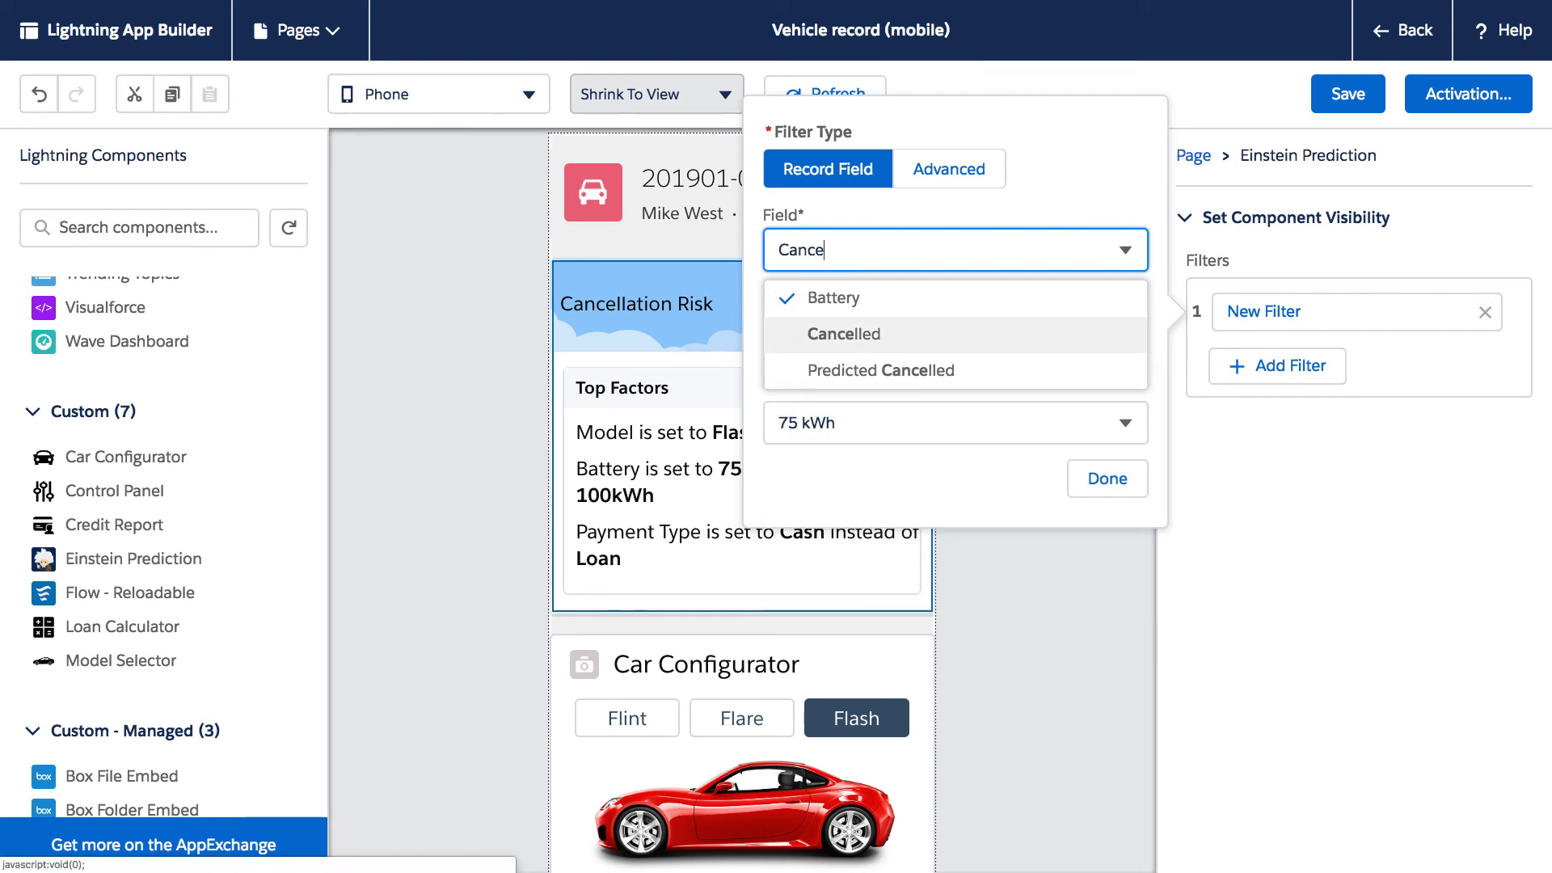
pyautogui.click(882, 377)
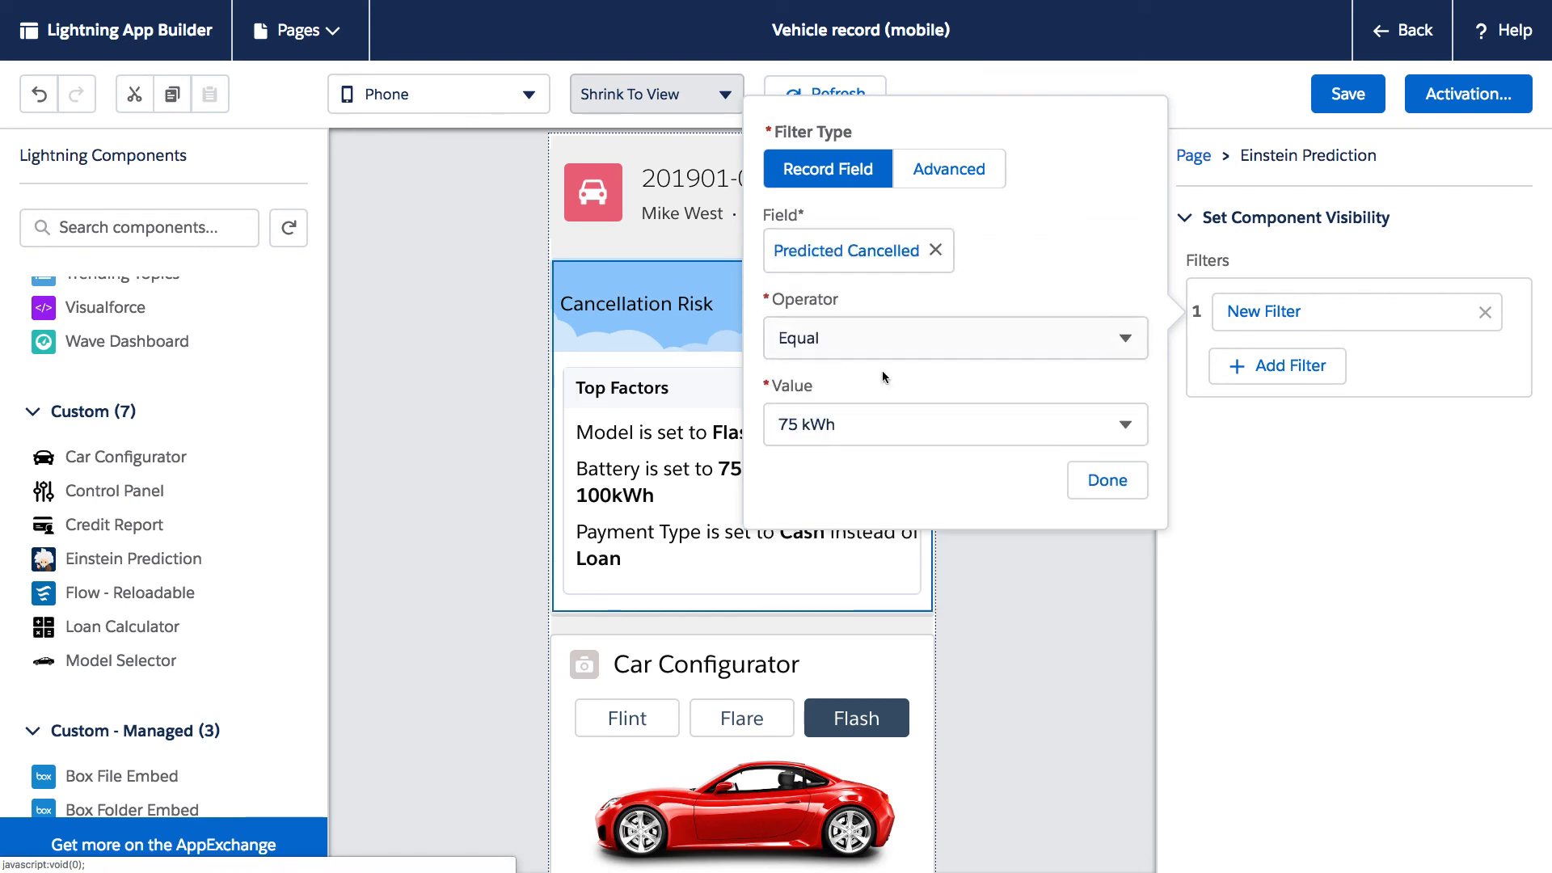
pyautogui.click(1091, 489)
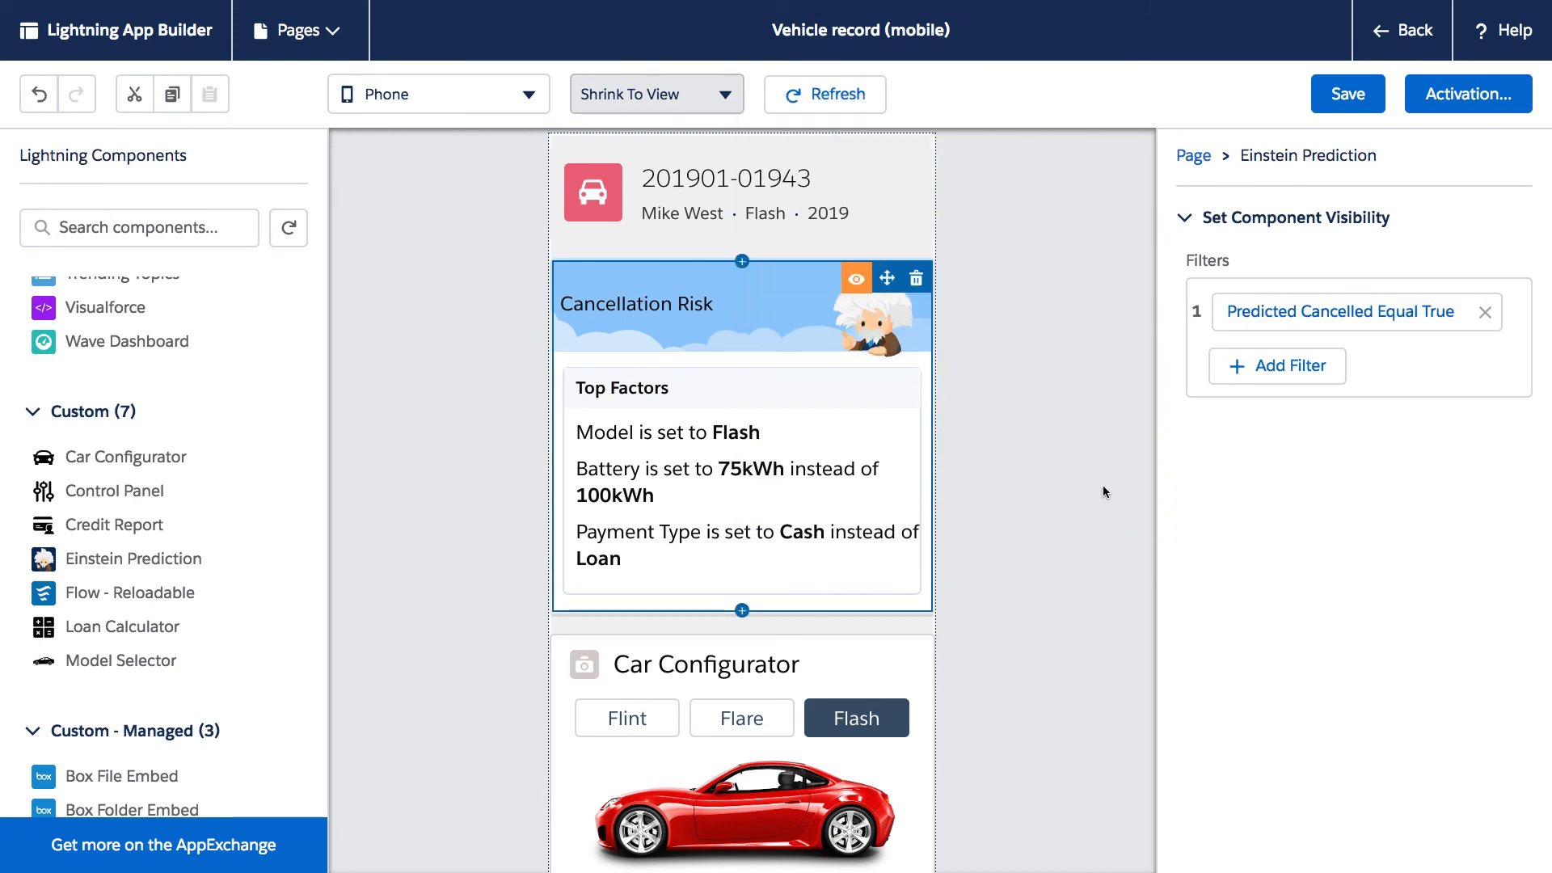
# - Save the mobile Vehicle record page and switch to the mirrored phone in QuickTime Player
pyautogui.click(1336, 91)
pyautogui.hotkey('ctrl', 'Up')
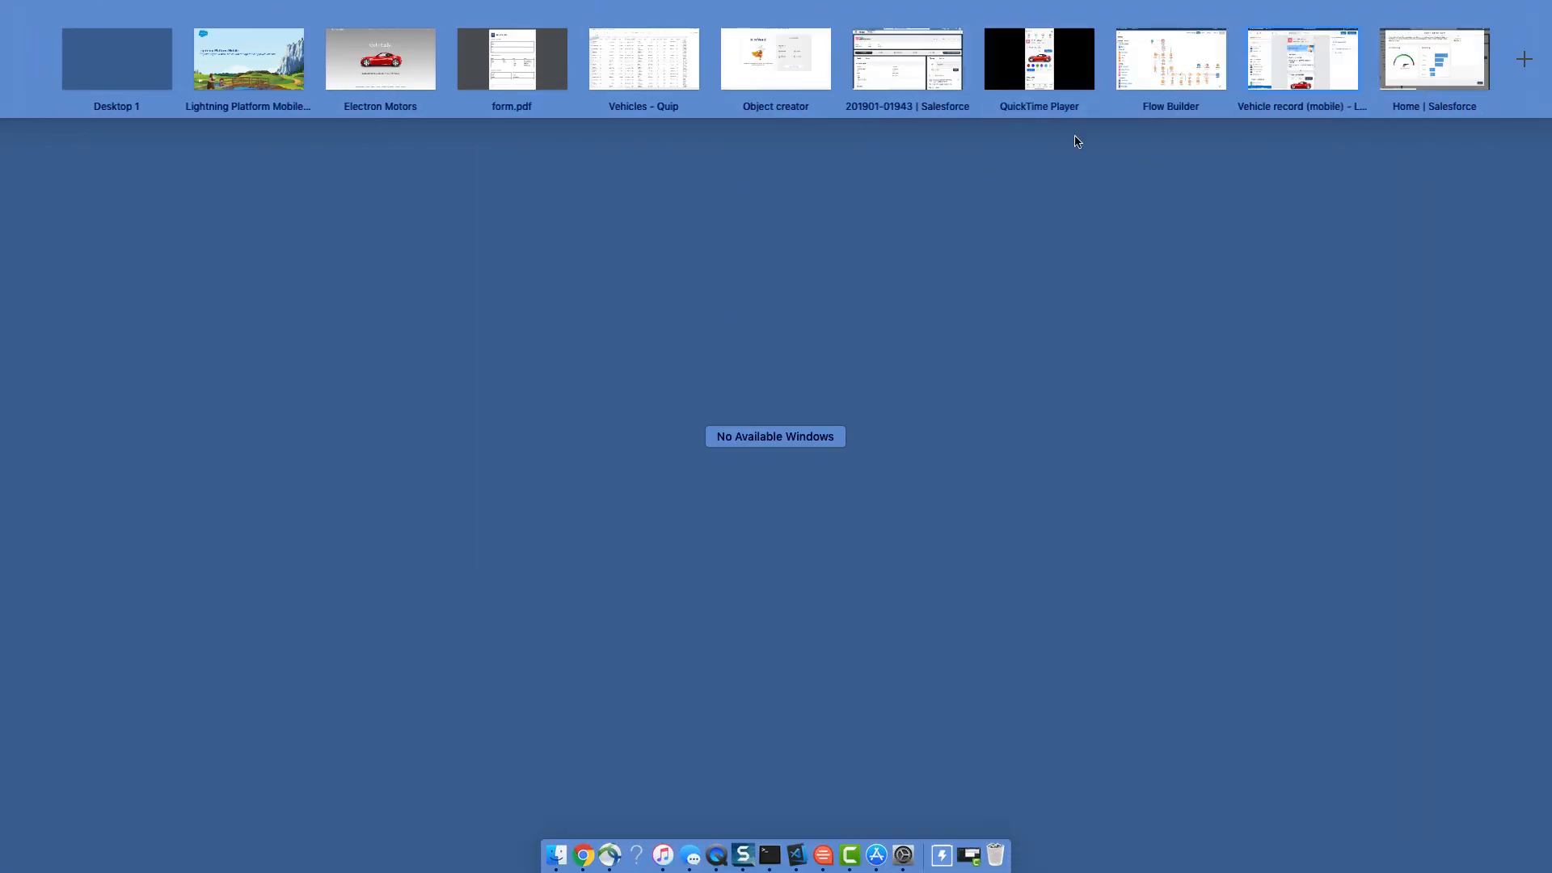
pyautogui.click(1050, 84)
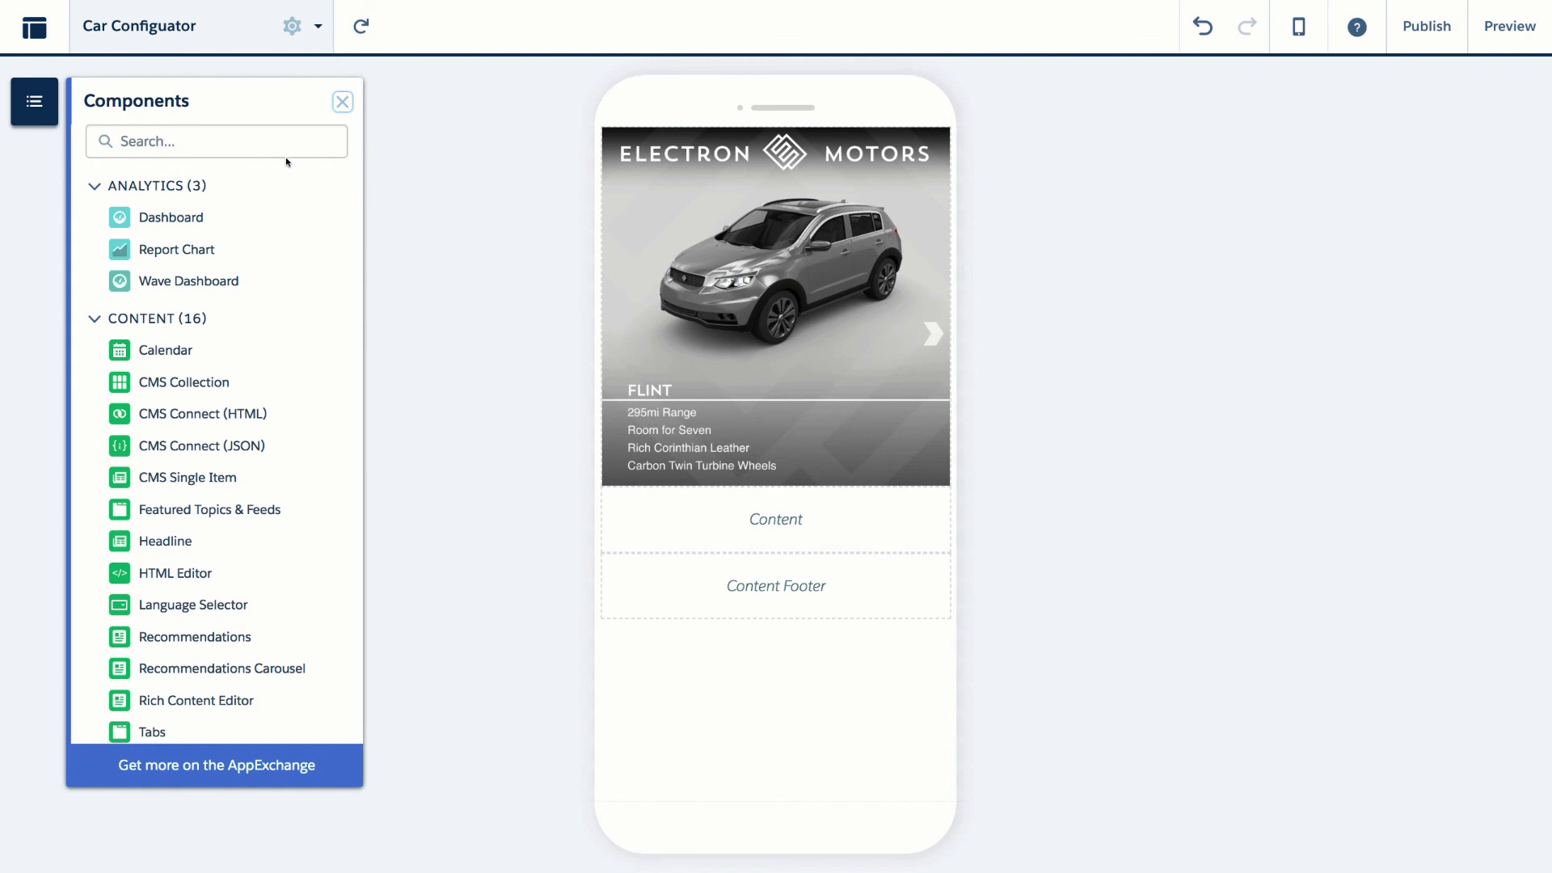
# - Find the Design Your Vehicle custom component and place it in the Content area of the Car Configurator community page
pyautogui.click(269, 143)
pyautogui.write('Design')
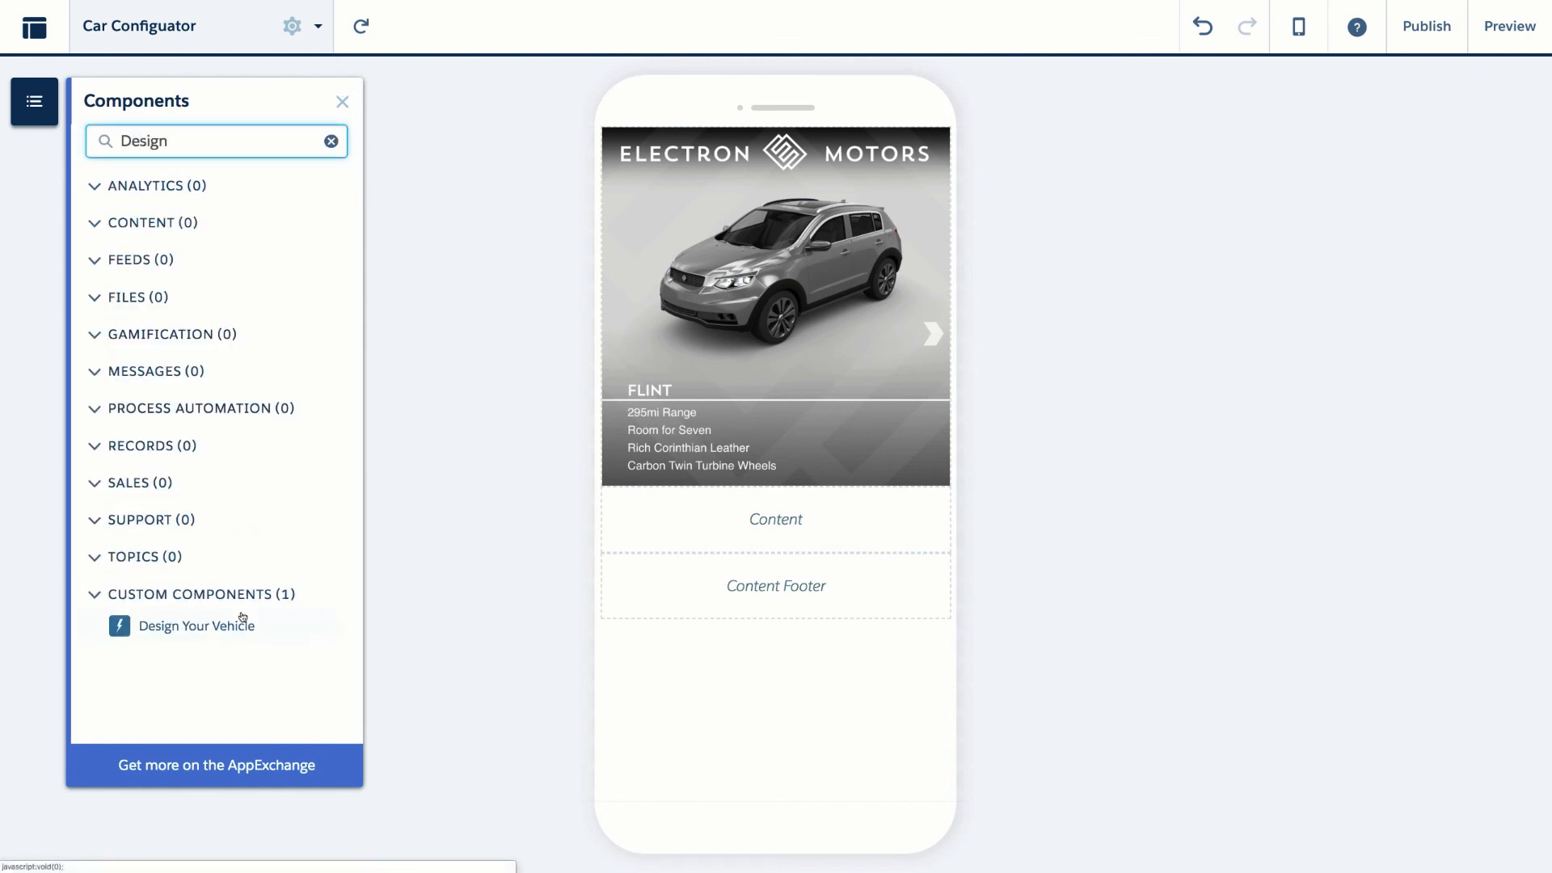
pyautogui.moveTo(242, 622); pyautogui.dragTo(644, 520)
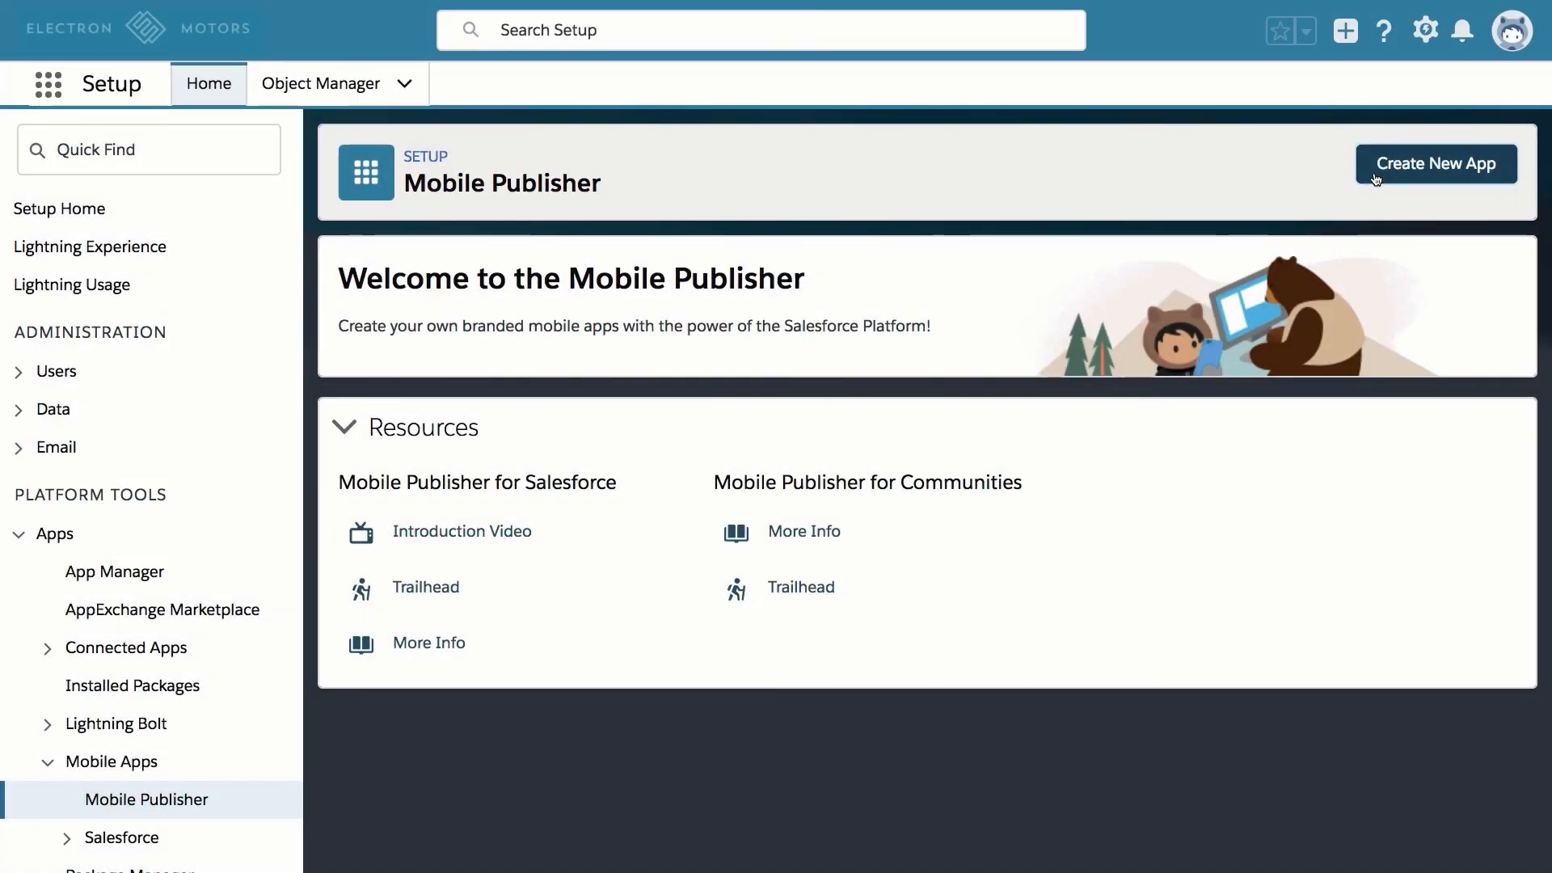
# - Create a new Lightning Communities app in Mobile Publisher with the project name myElectron
pyautogui.click(1370, 178)
pyautogui.click(1128, 485)
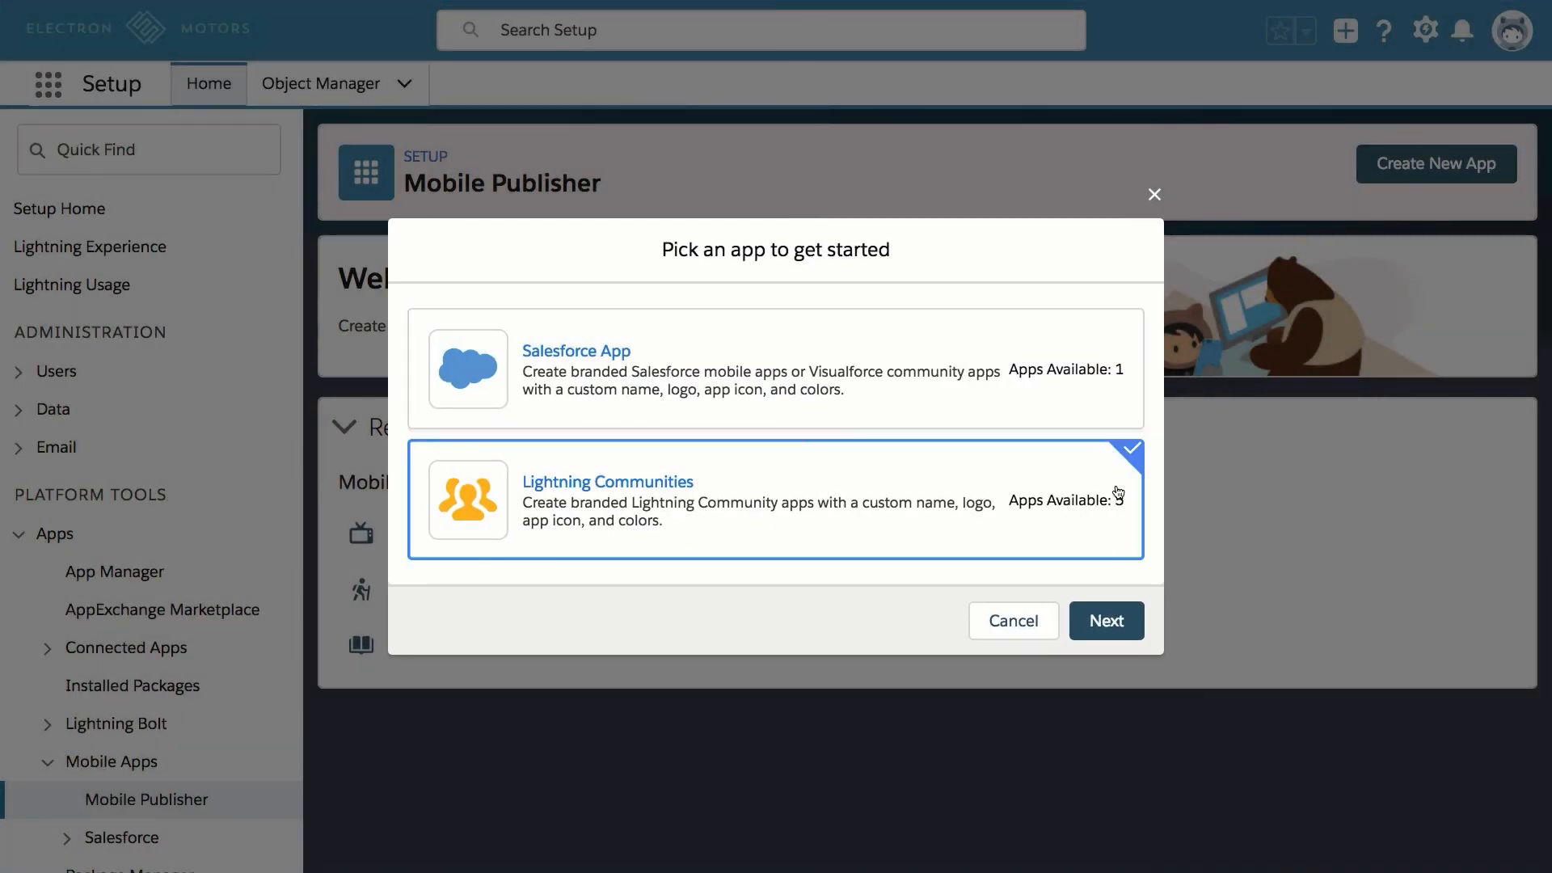
pyautogui.click(1105, 619)
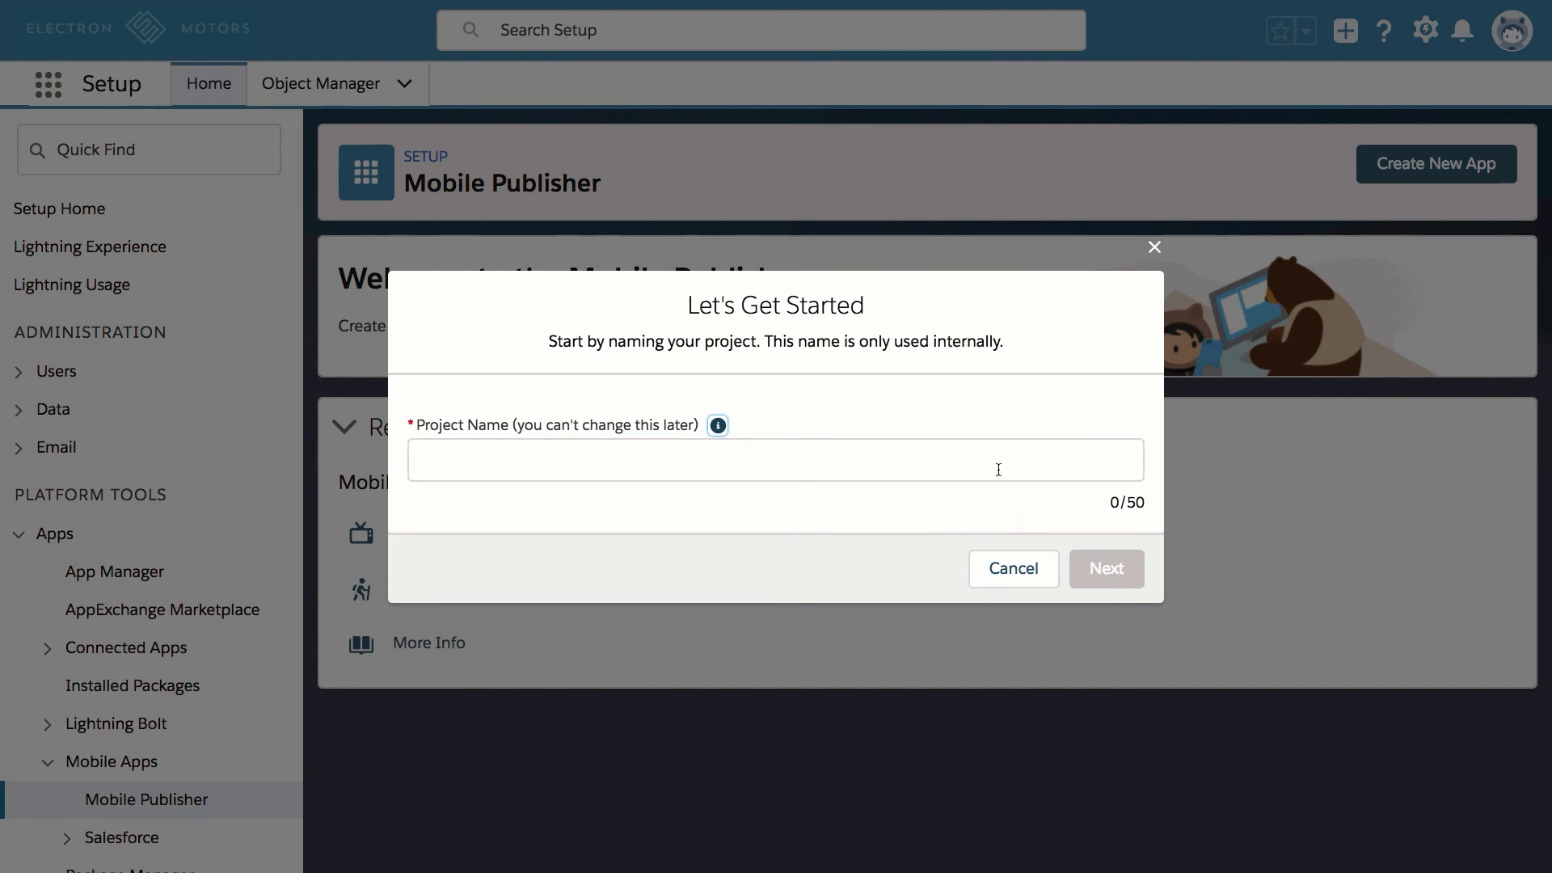
pyautogui.click(998, 469)
pyautogui.write('myElectro')
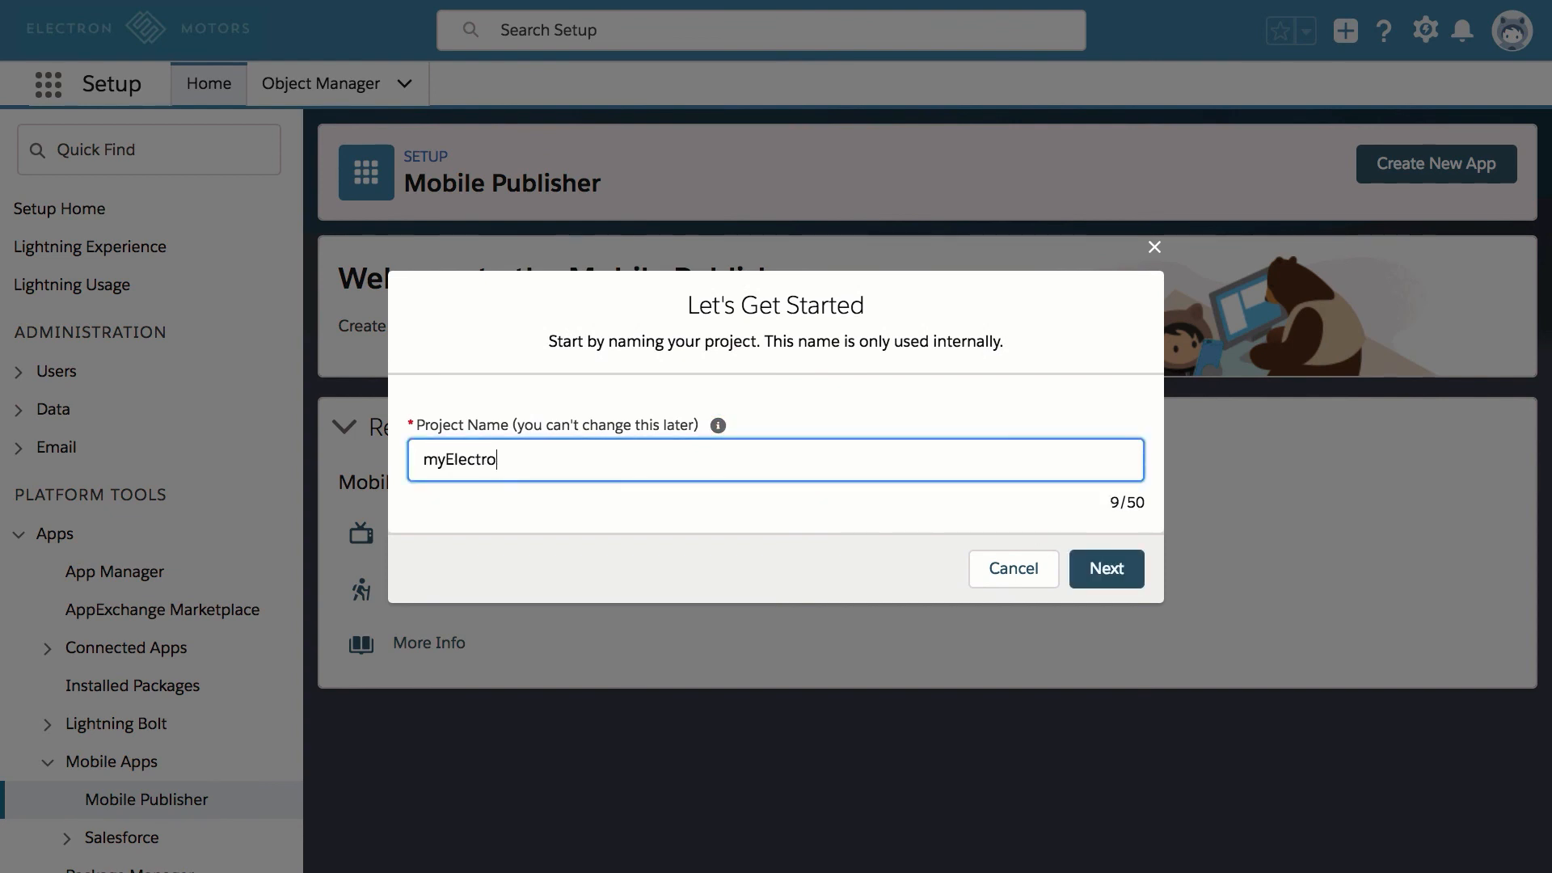
pyautogui.write('n')
pyautogui.click(1104, 569)
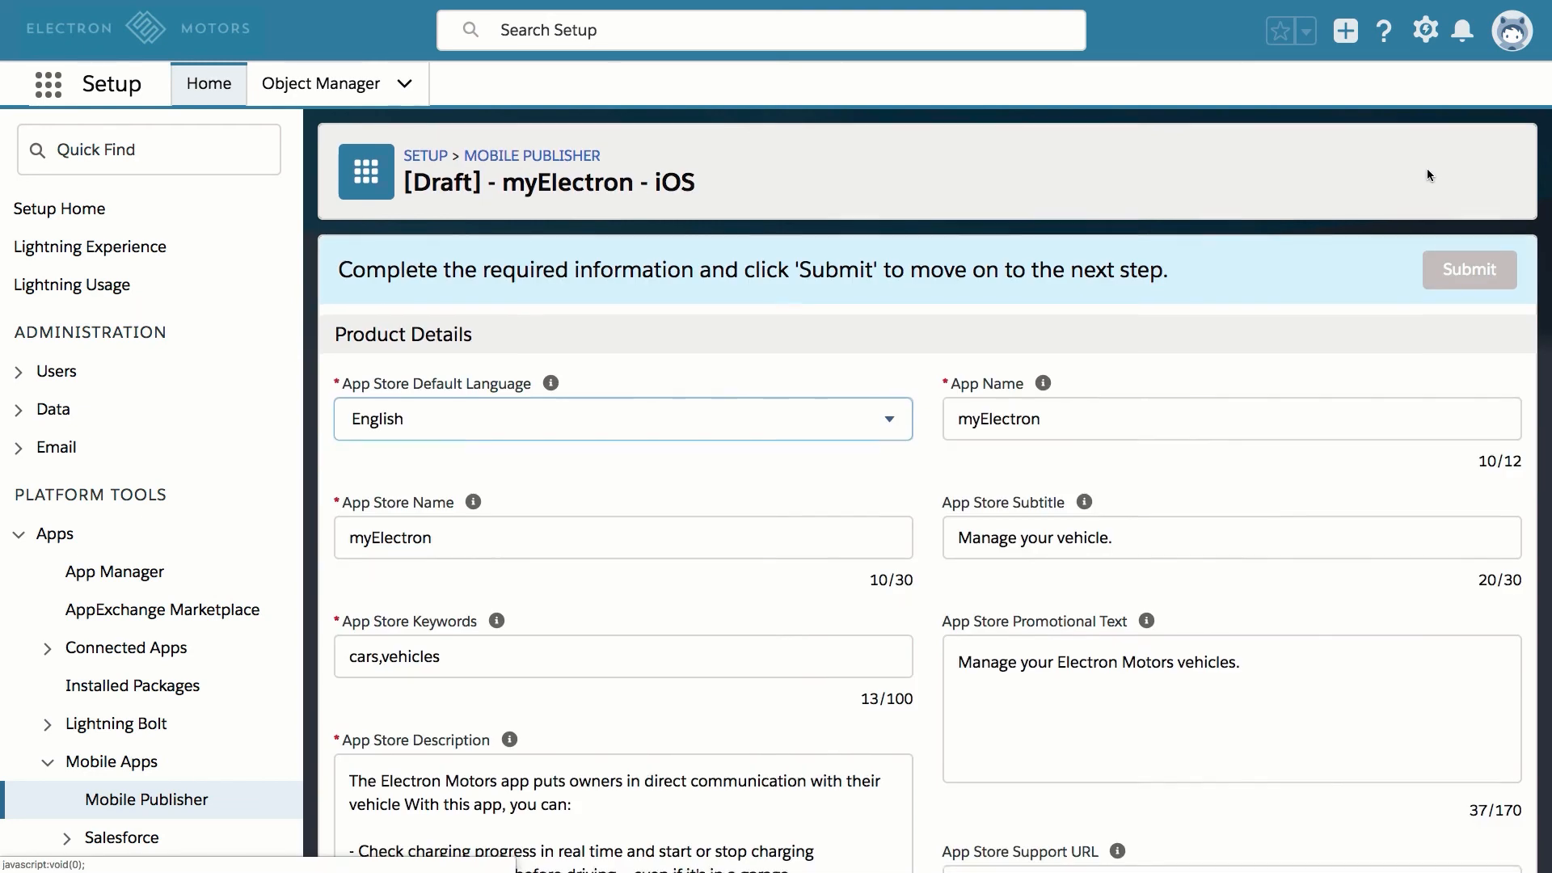
# - Review the iOS draft's product details, community and tester information, branding colors, loading images, icons, connected app and App Store screenshots
pyautogui.scroll(-7, 1428, 173)
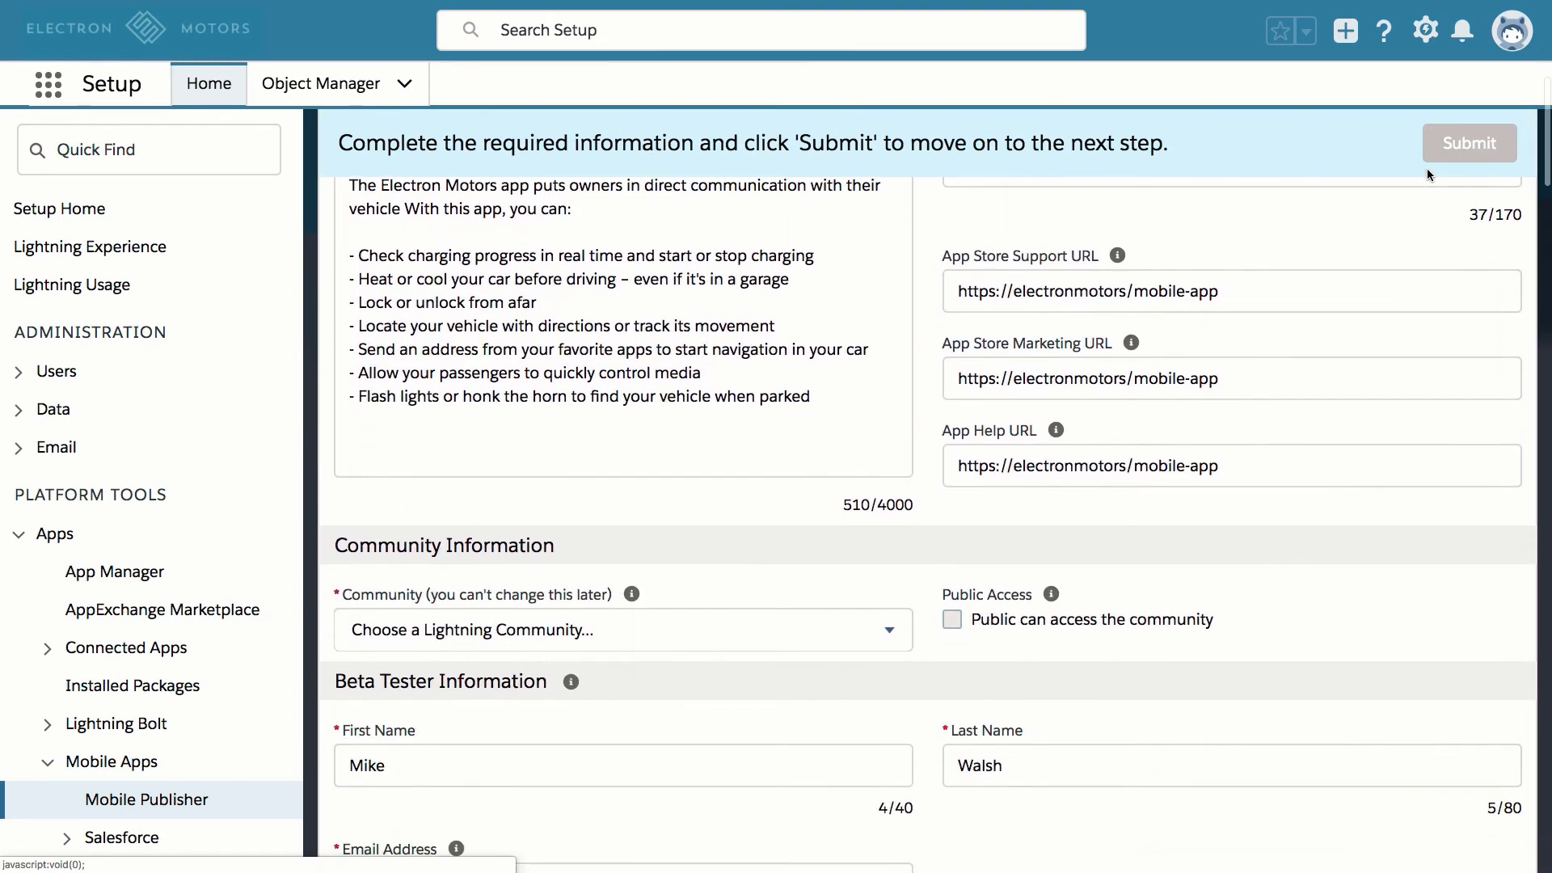
pyautogui.scroll(-7, 1427, 171)
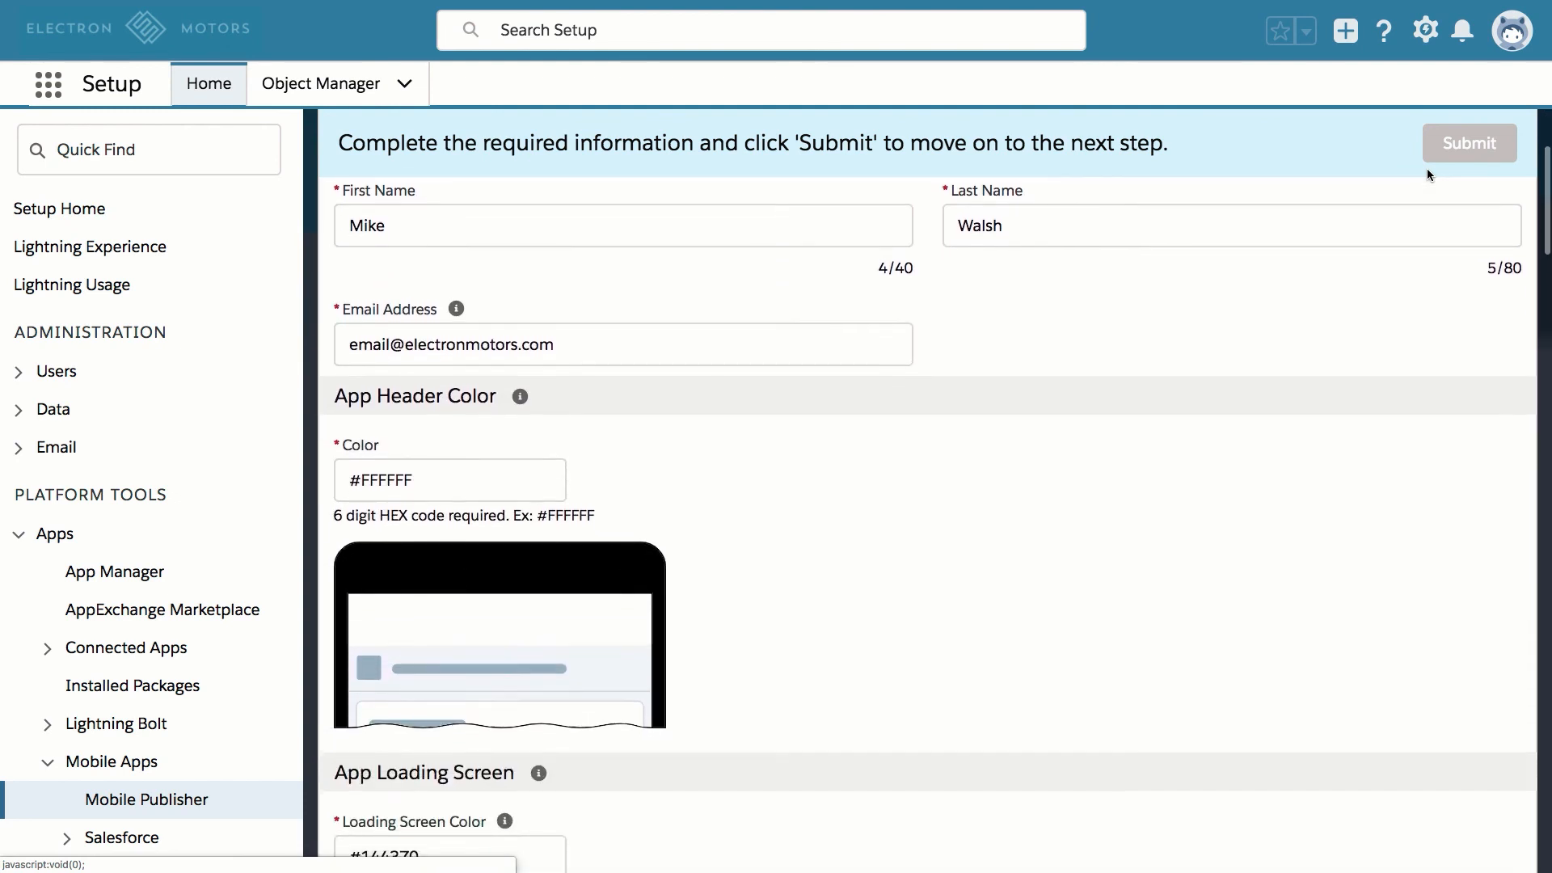
pyautogui.scroll(-7, 1427, 171)
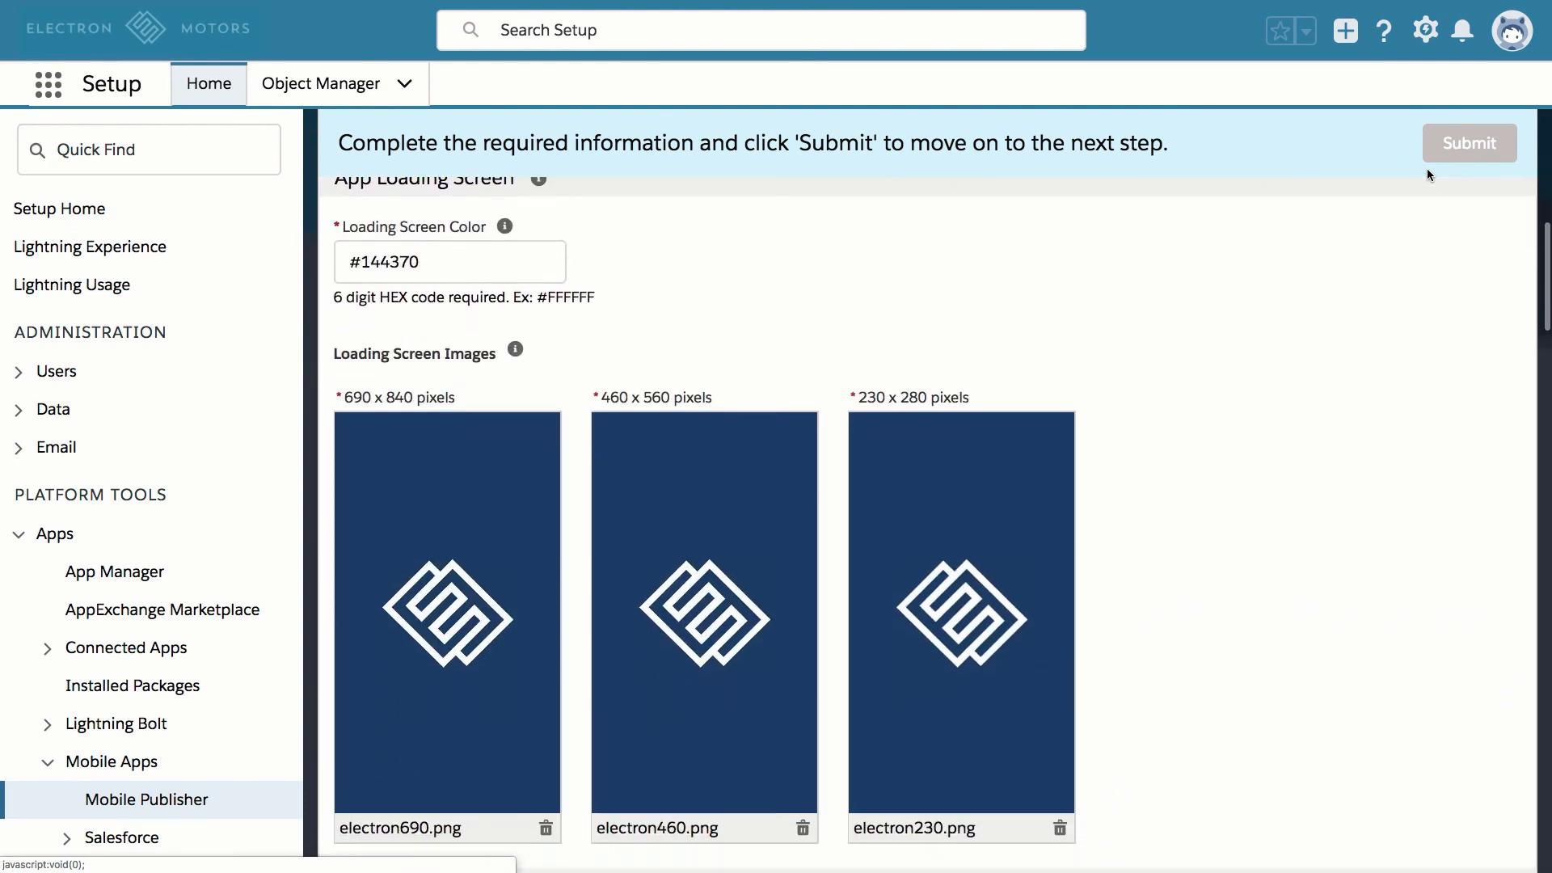
pyautogui.scroll(-7, 1427, 173)
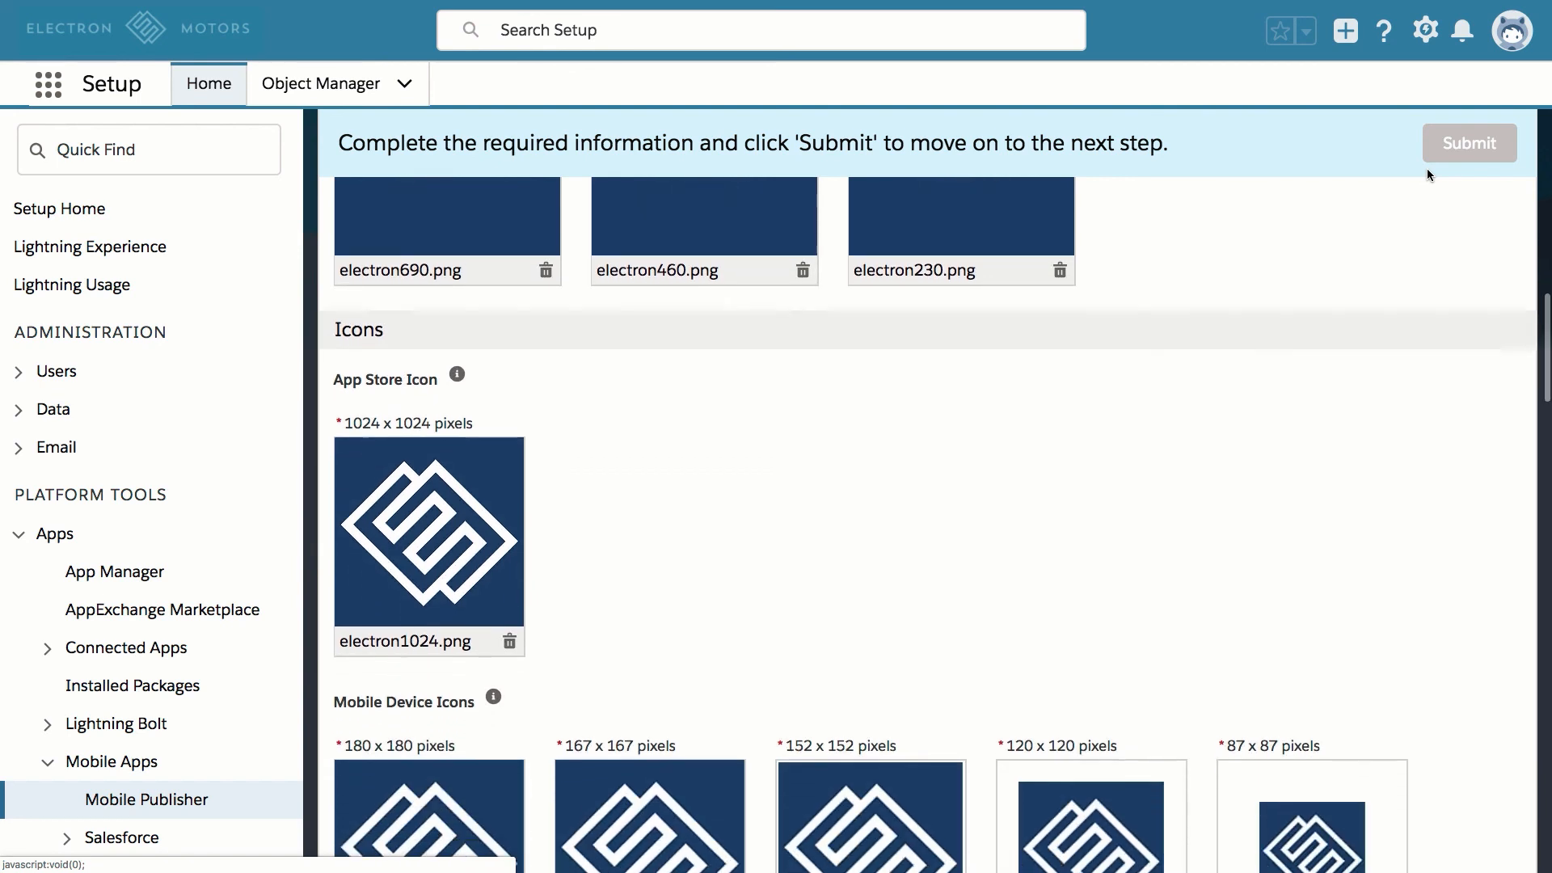
pyautogui.scroll(-8, 1427, 173)
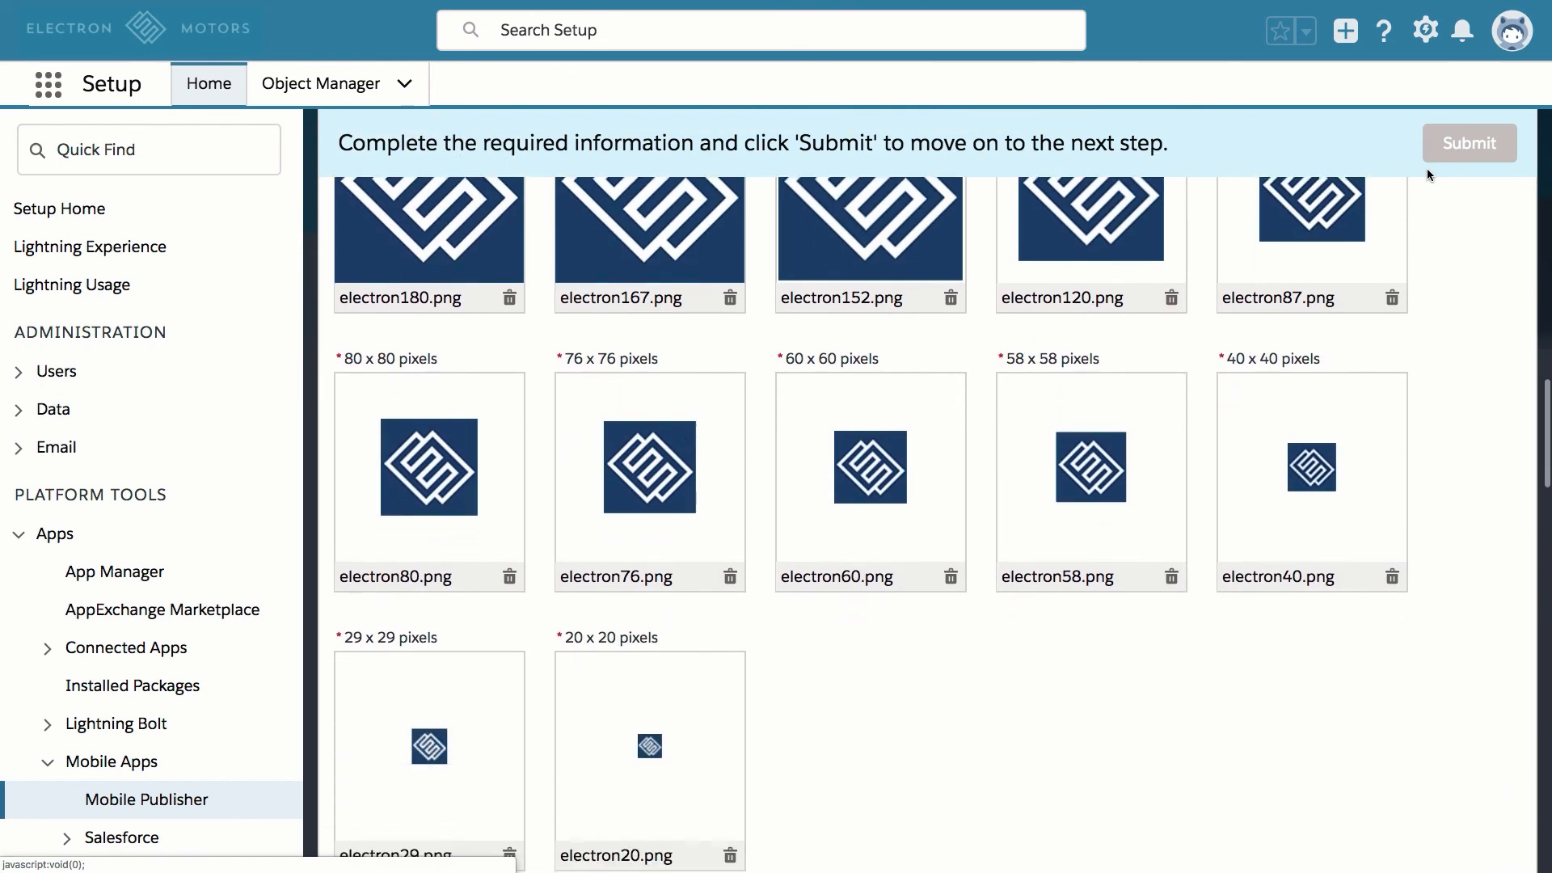
pyautogui.scroll(-8, 1427, 171)
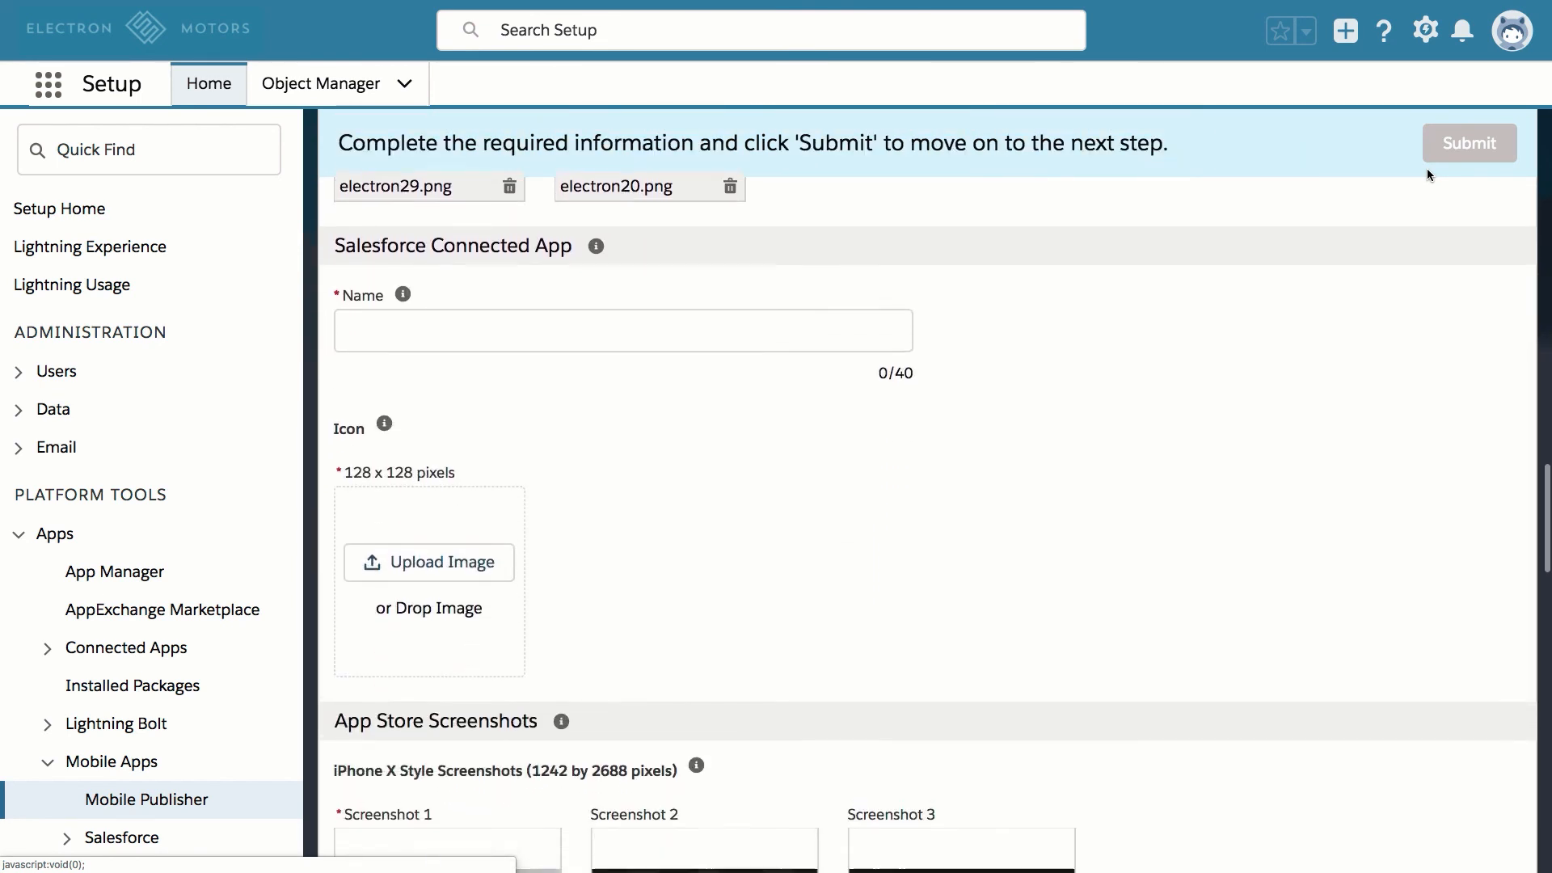
pyautogui.scroll(-7, 1427, 173)
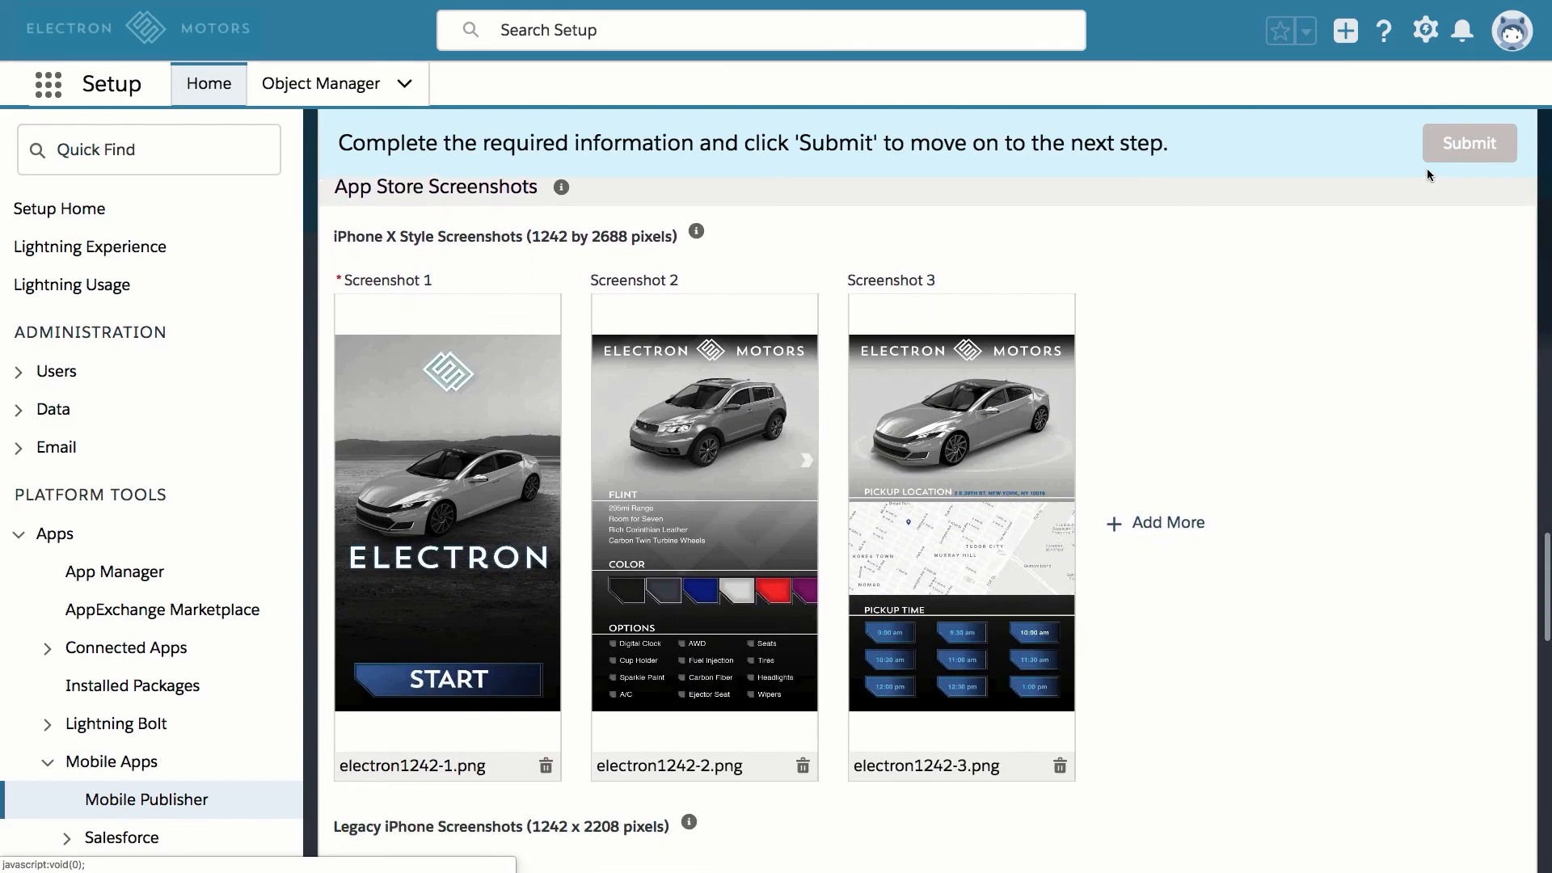